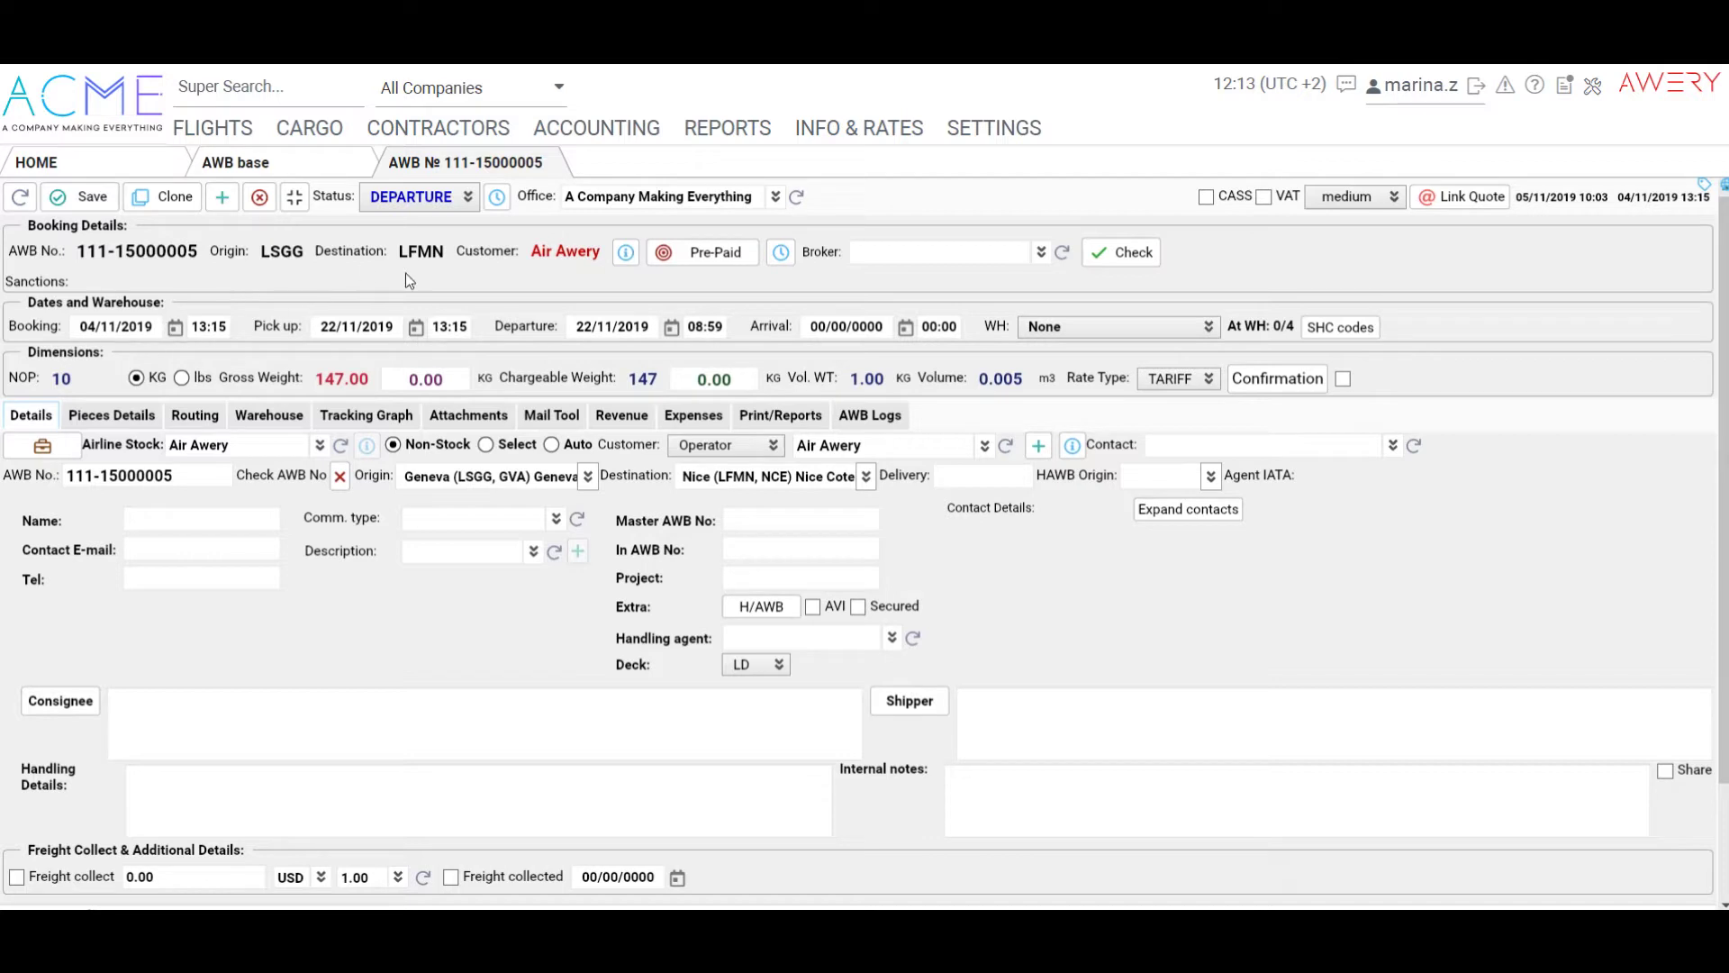
- View the AWB's flight routing, then go back to the Awery ERP home dashboard
left_click(186, 417)
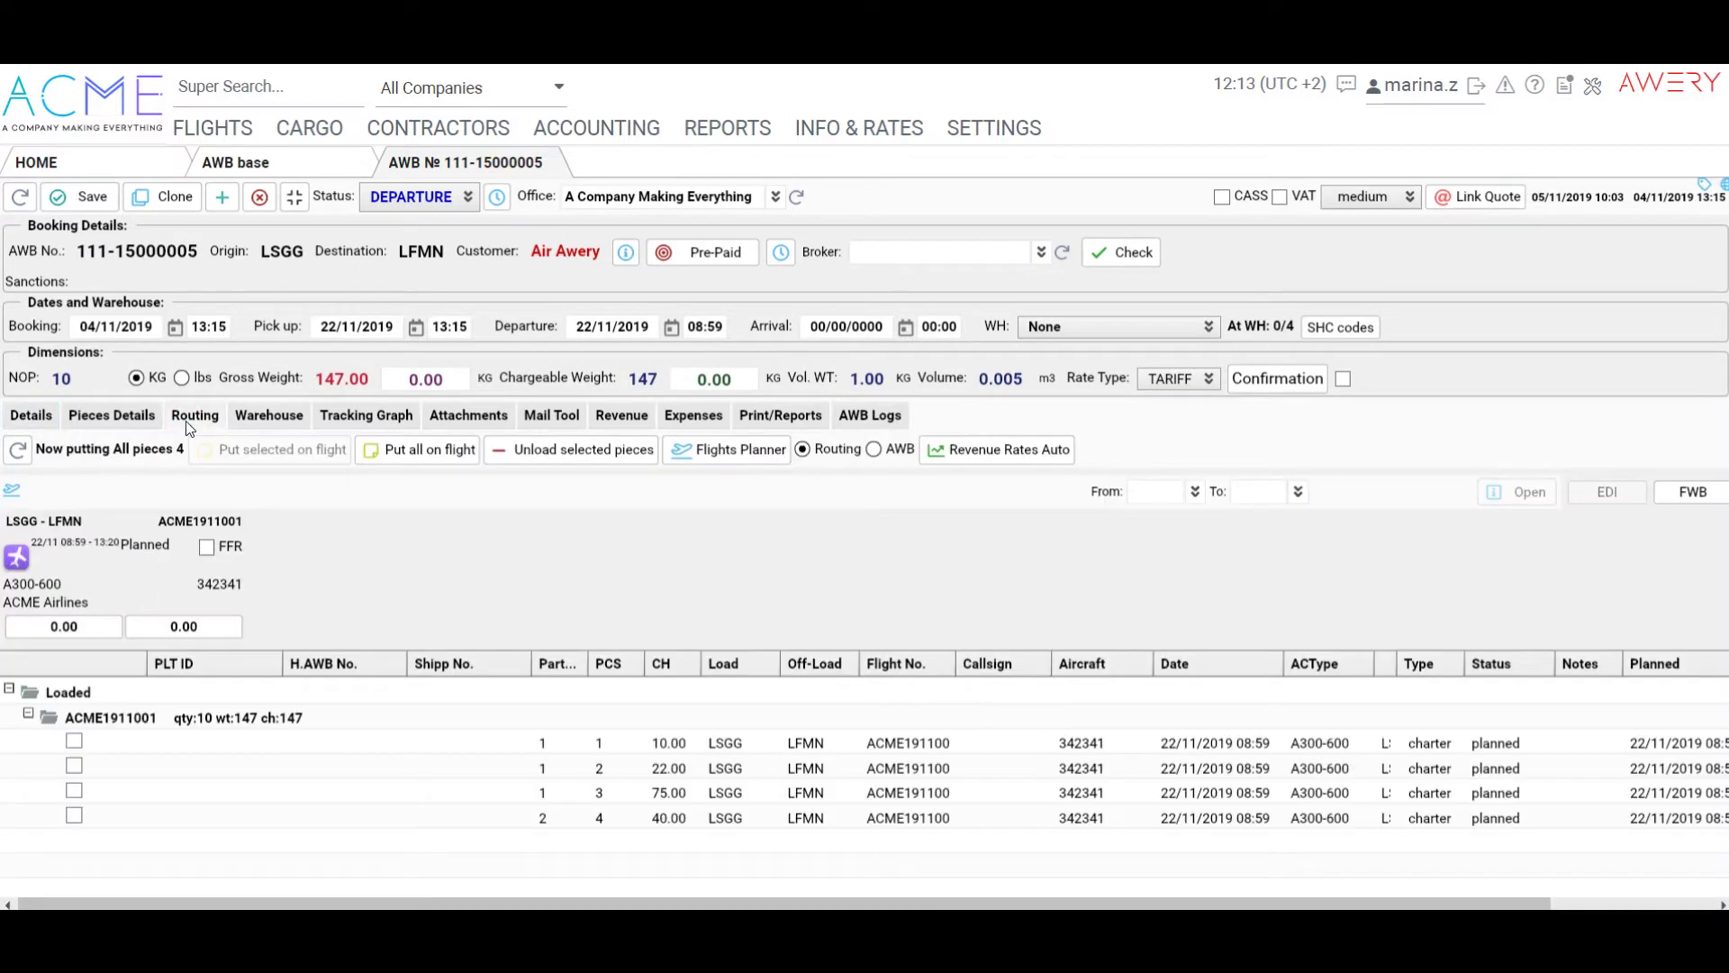
left_click(130, 169)
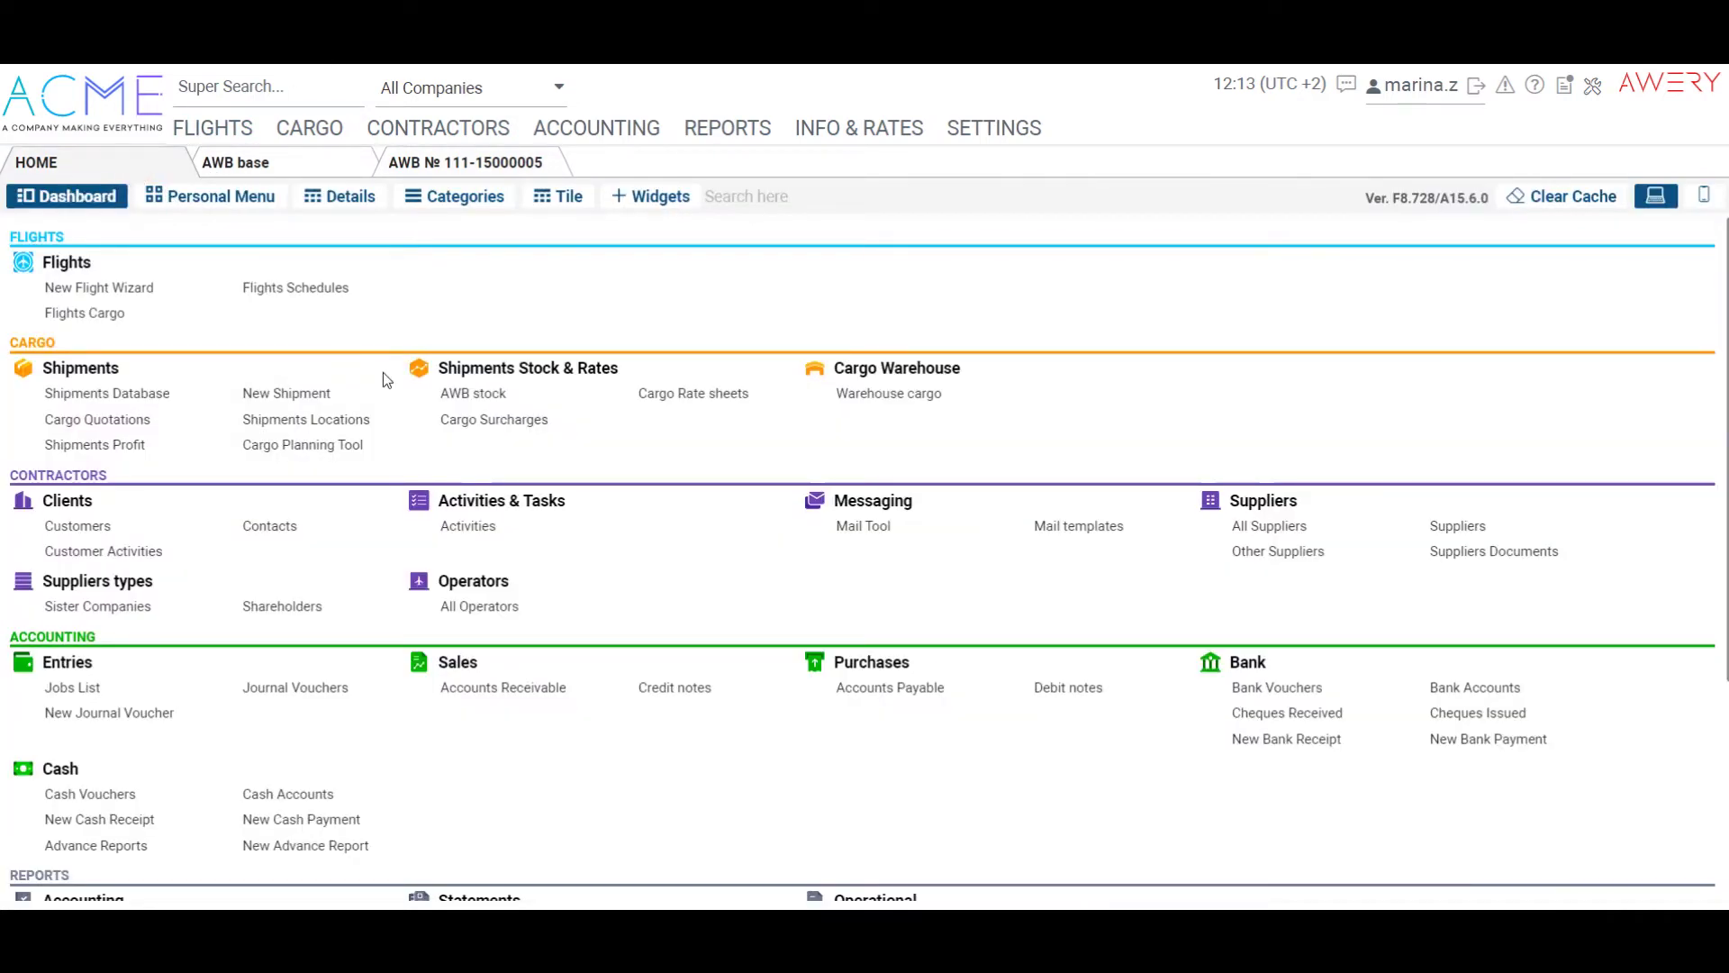
- Start a new cargo rate sheet named 'Awery buy'
left_click(671, 396)
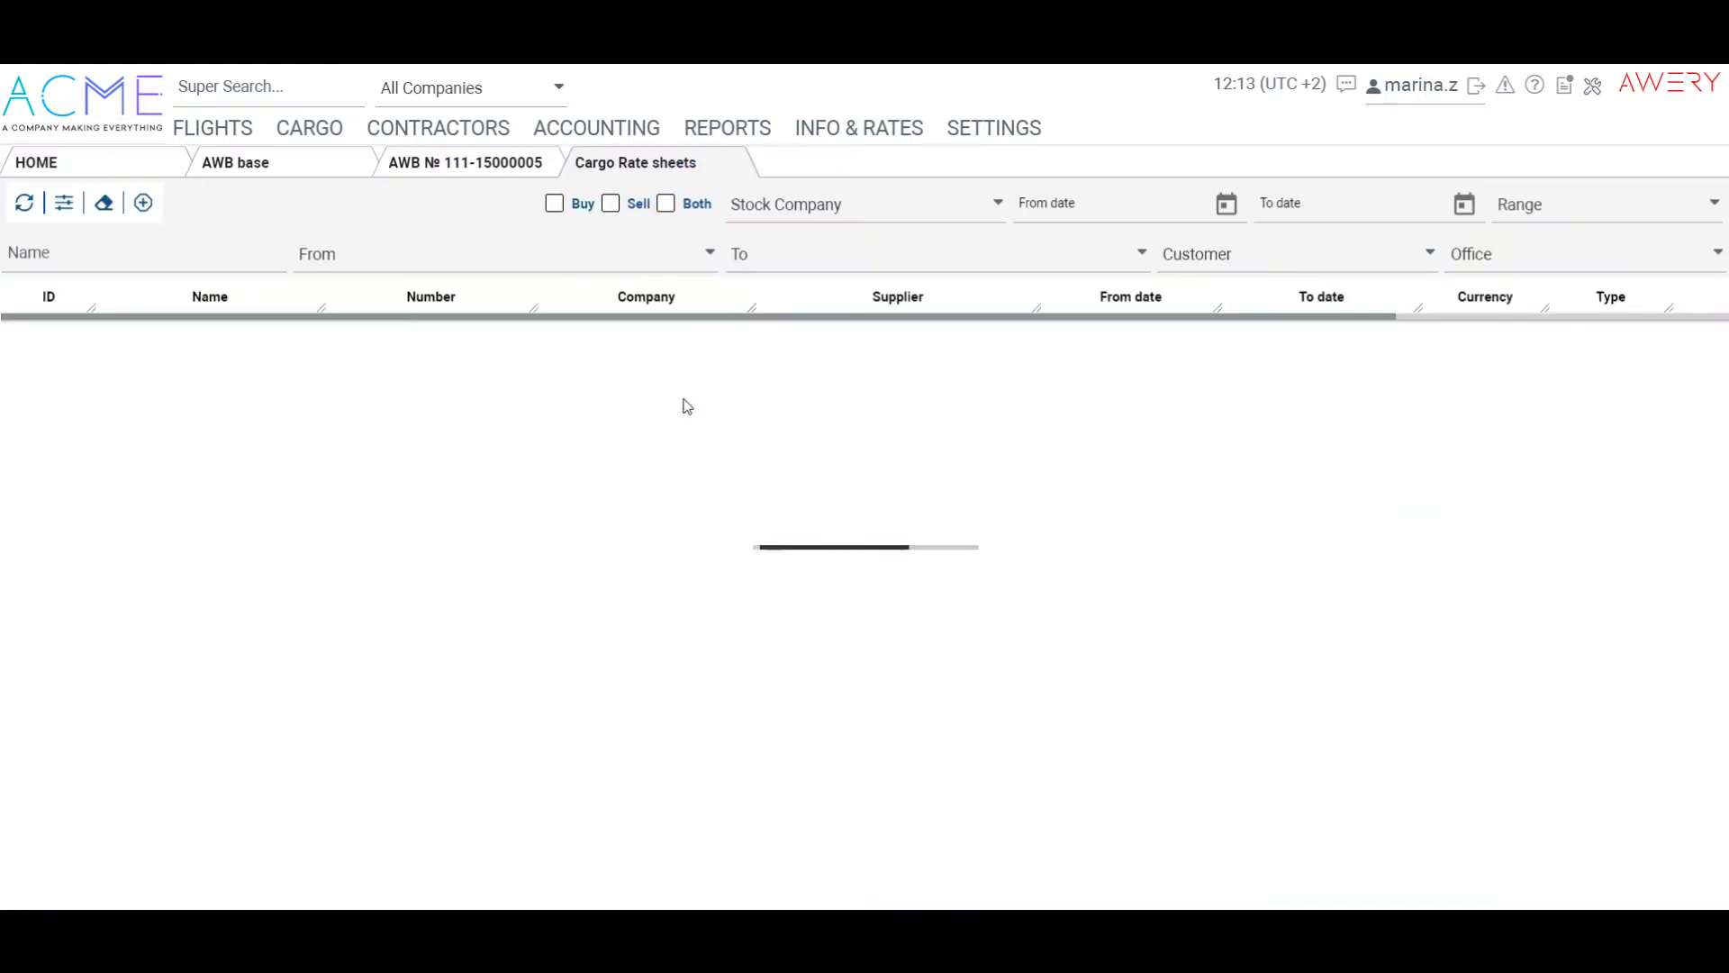
left_click(144, 203)
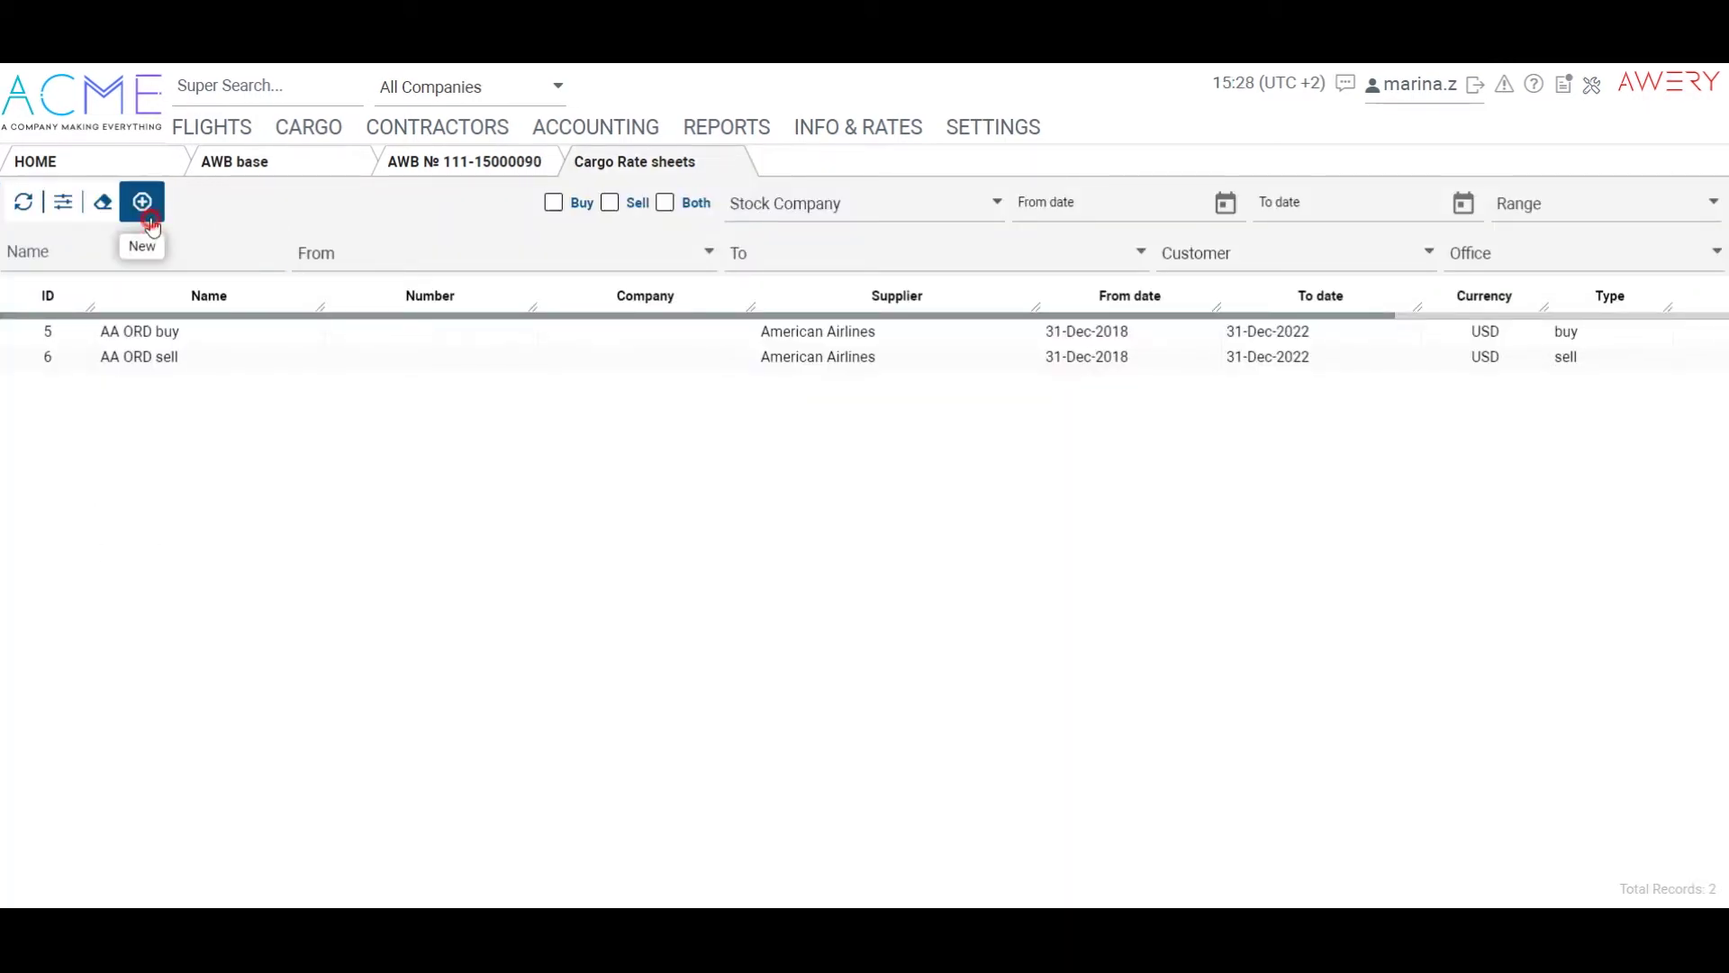
left_click(150, 218)
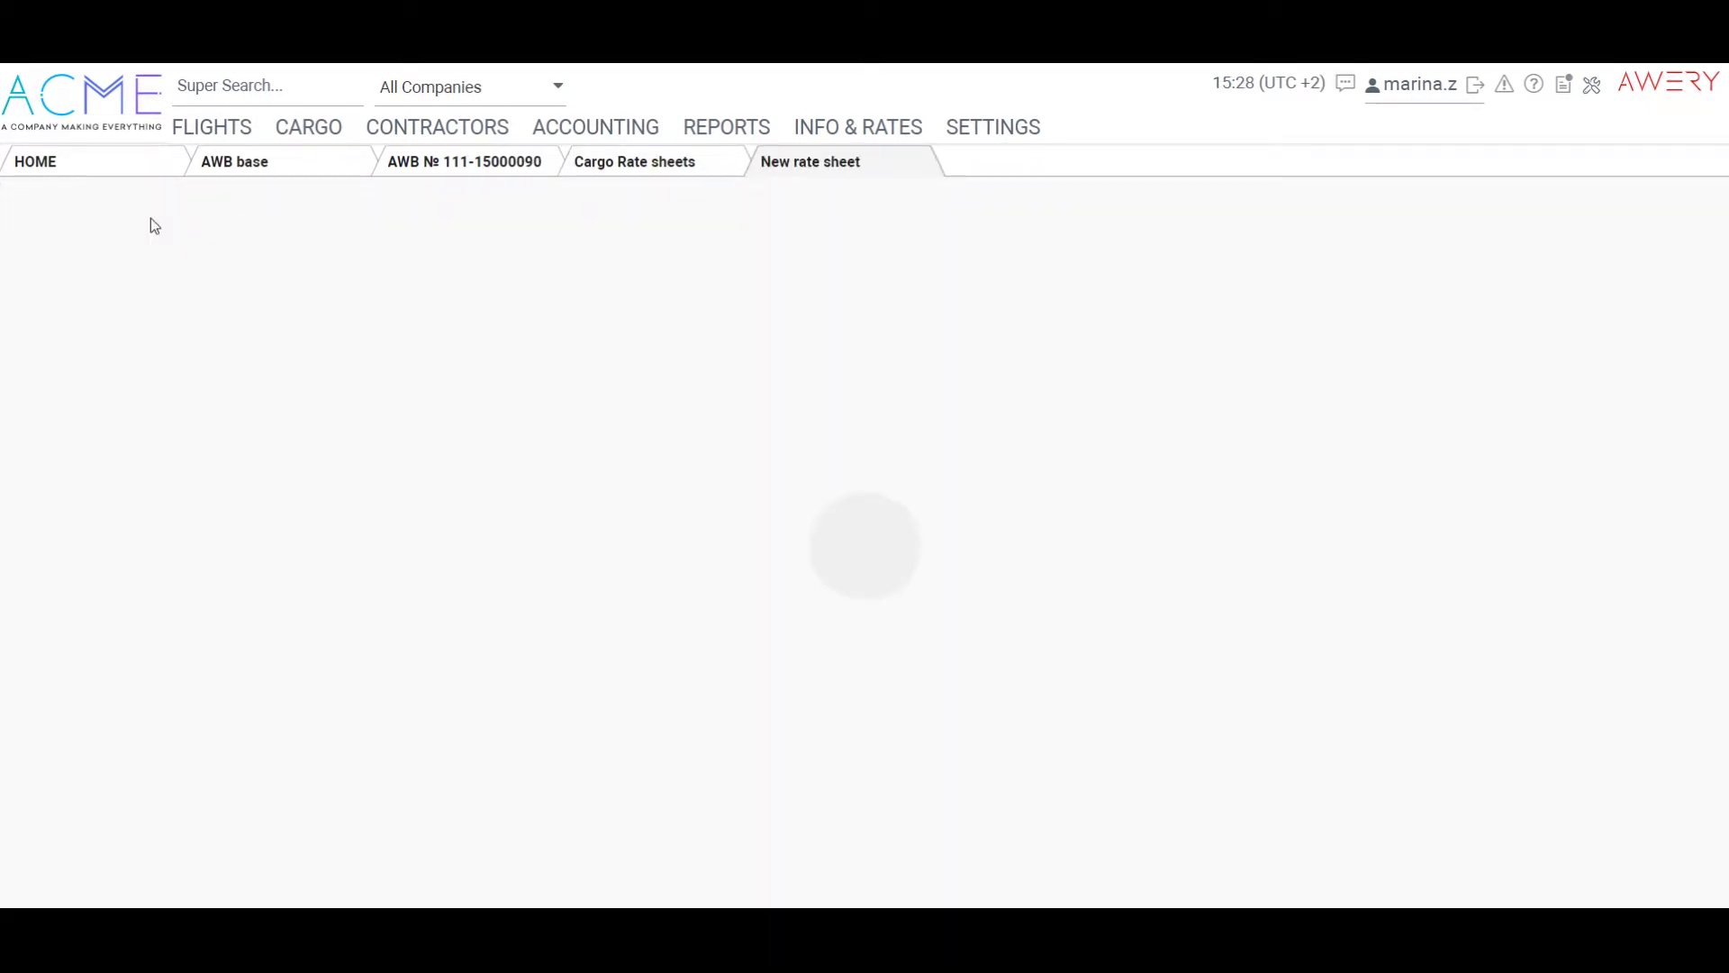
left_click(171, 236)
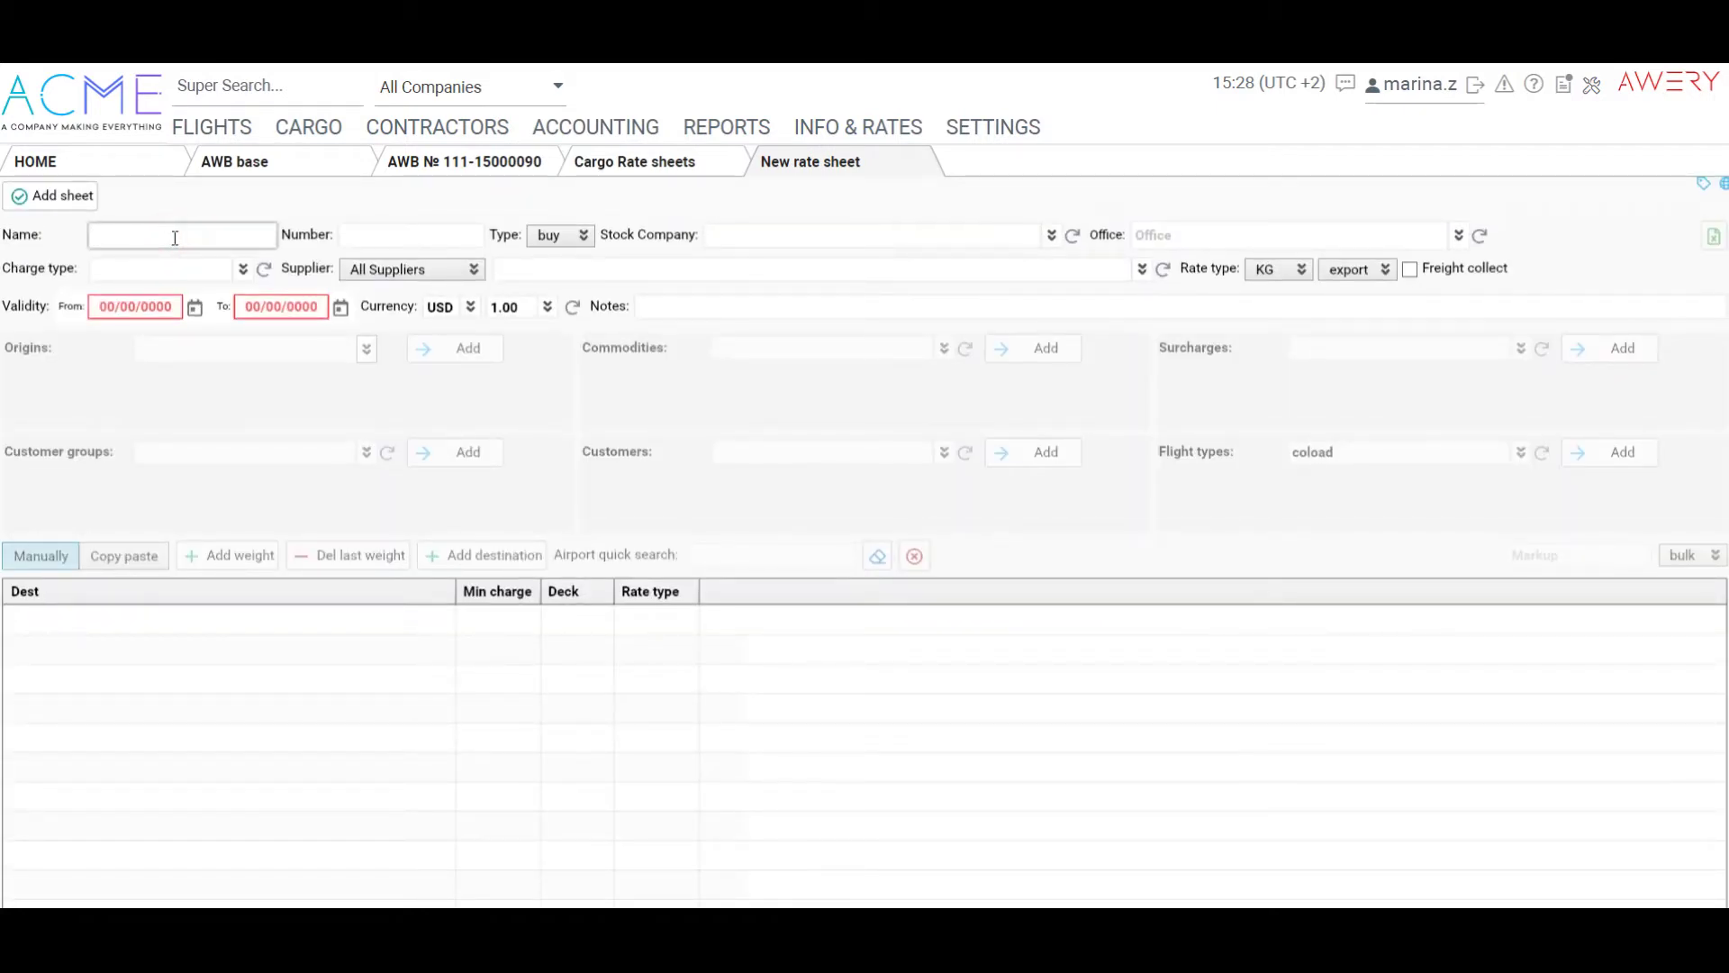
type("Awery buy")
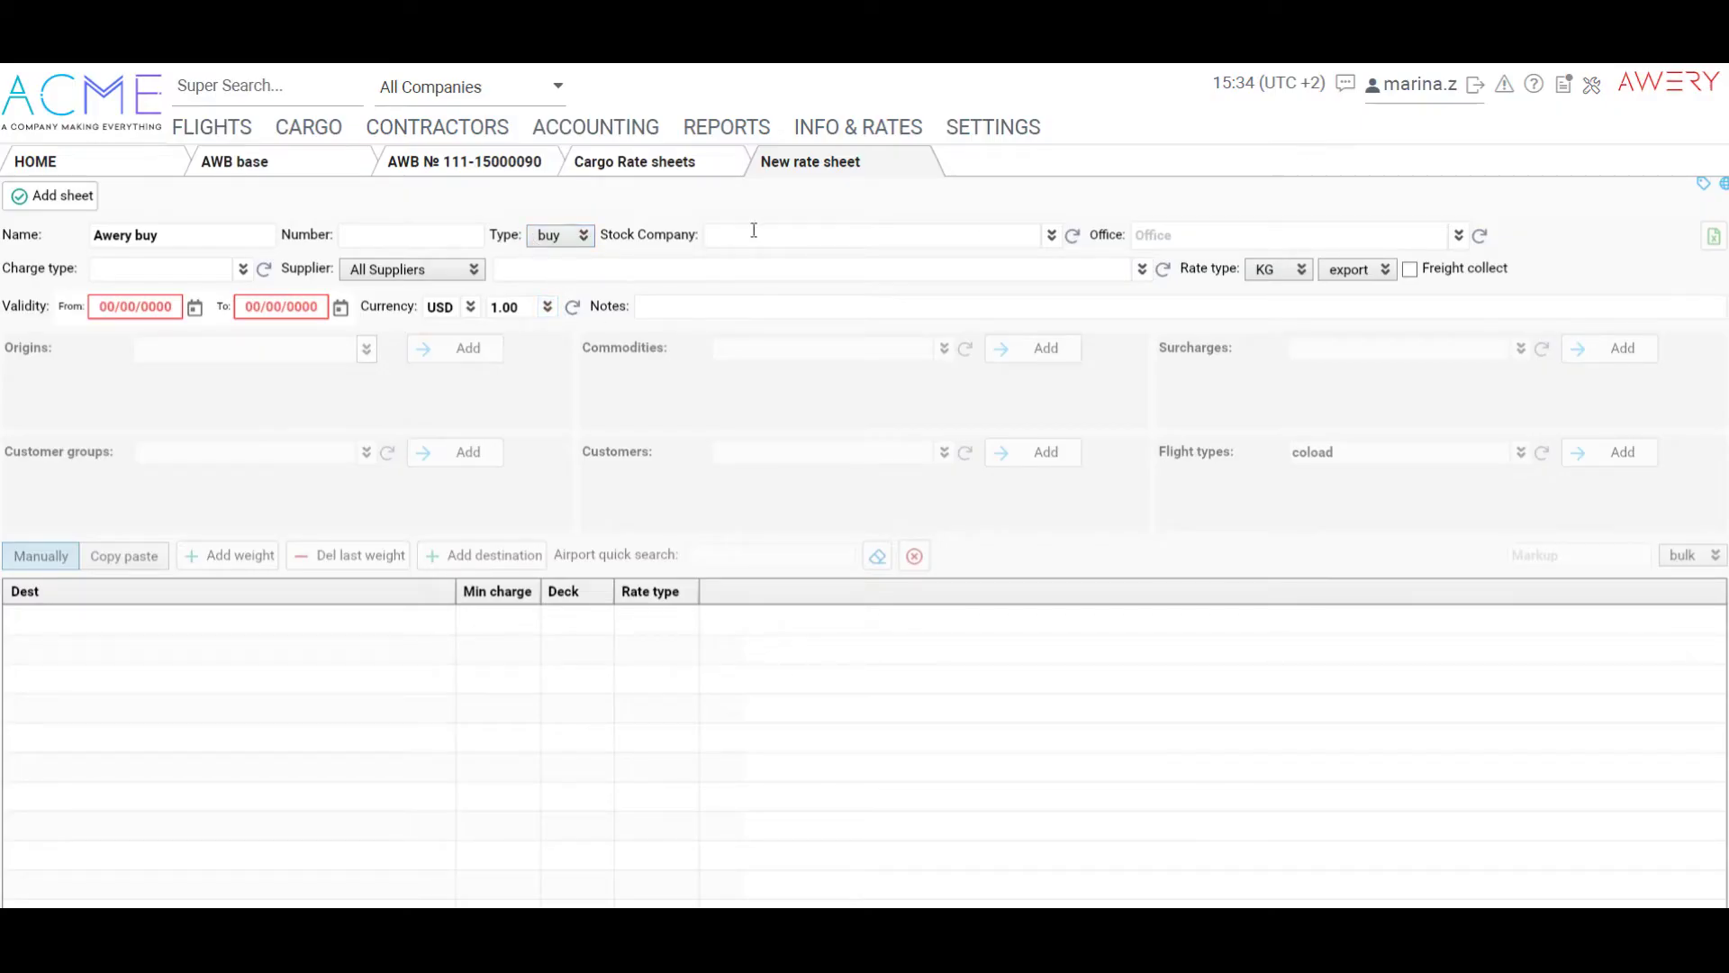
- Set stock company Air Awery, office A Company Making Everything, and charge type AWB Fee / AWA
left_click(1051, 235)
left_click(998, 436)
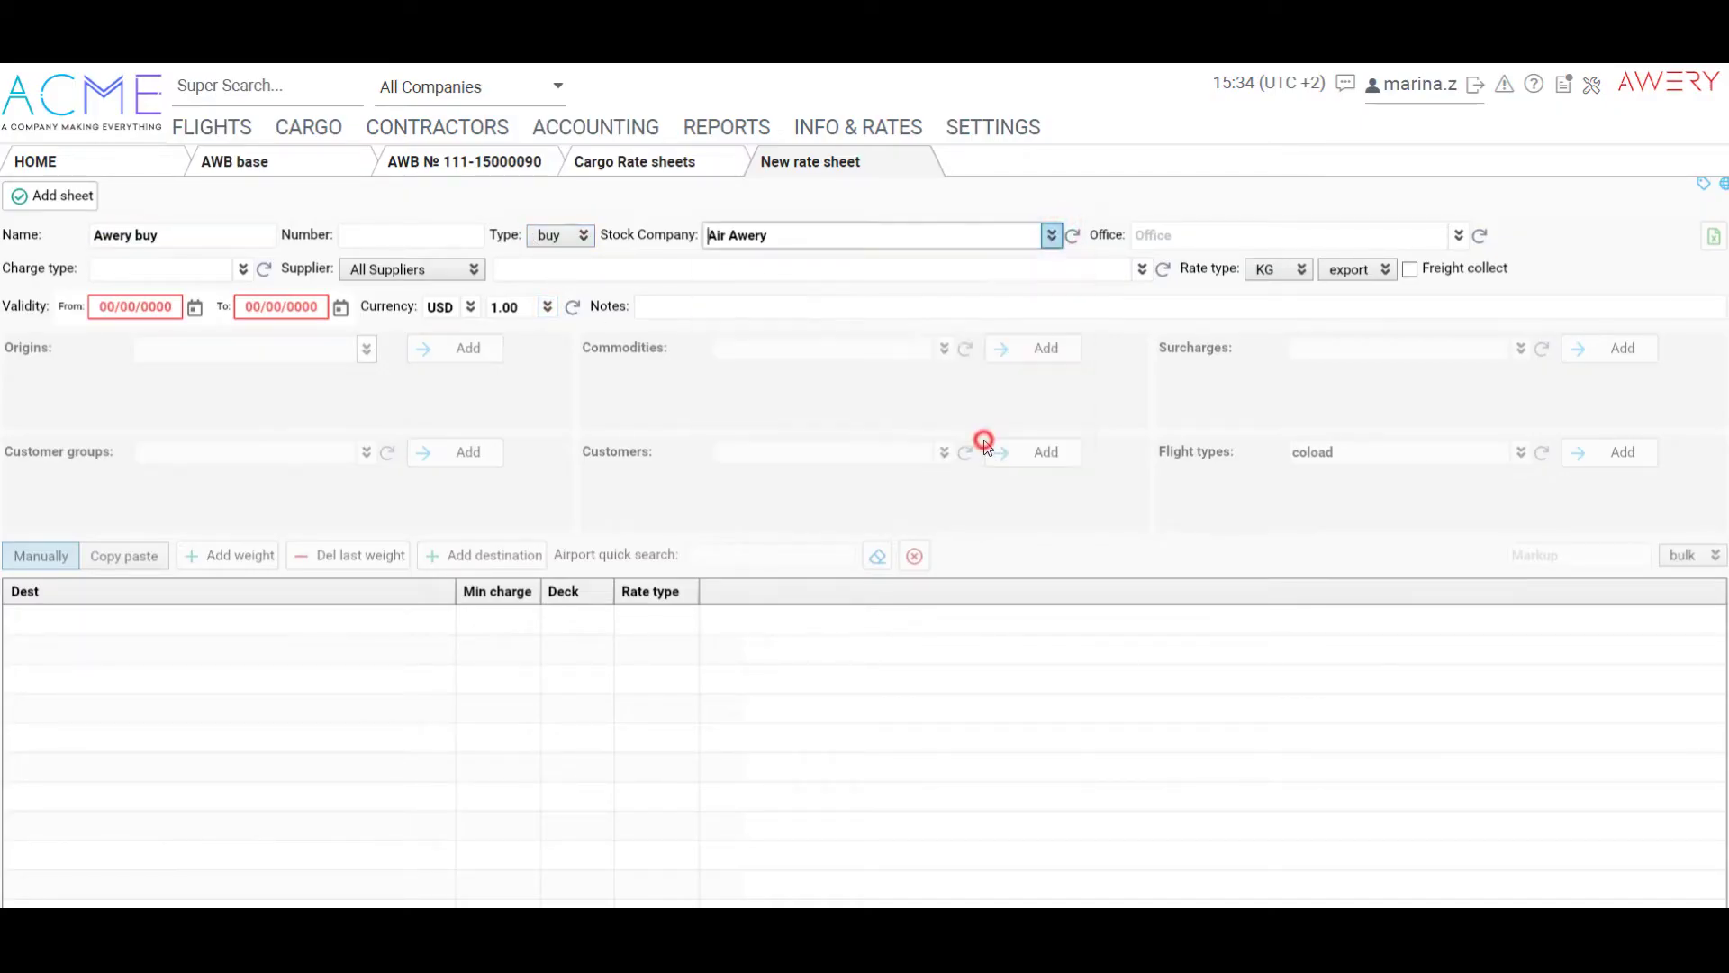
left_click(1459, 235)
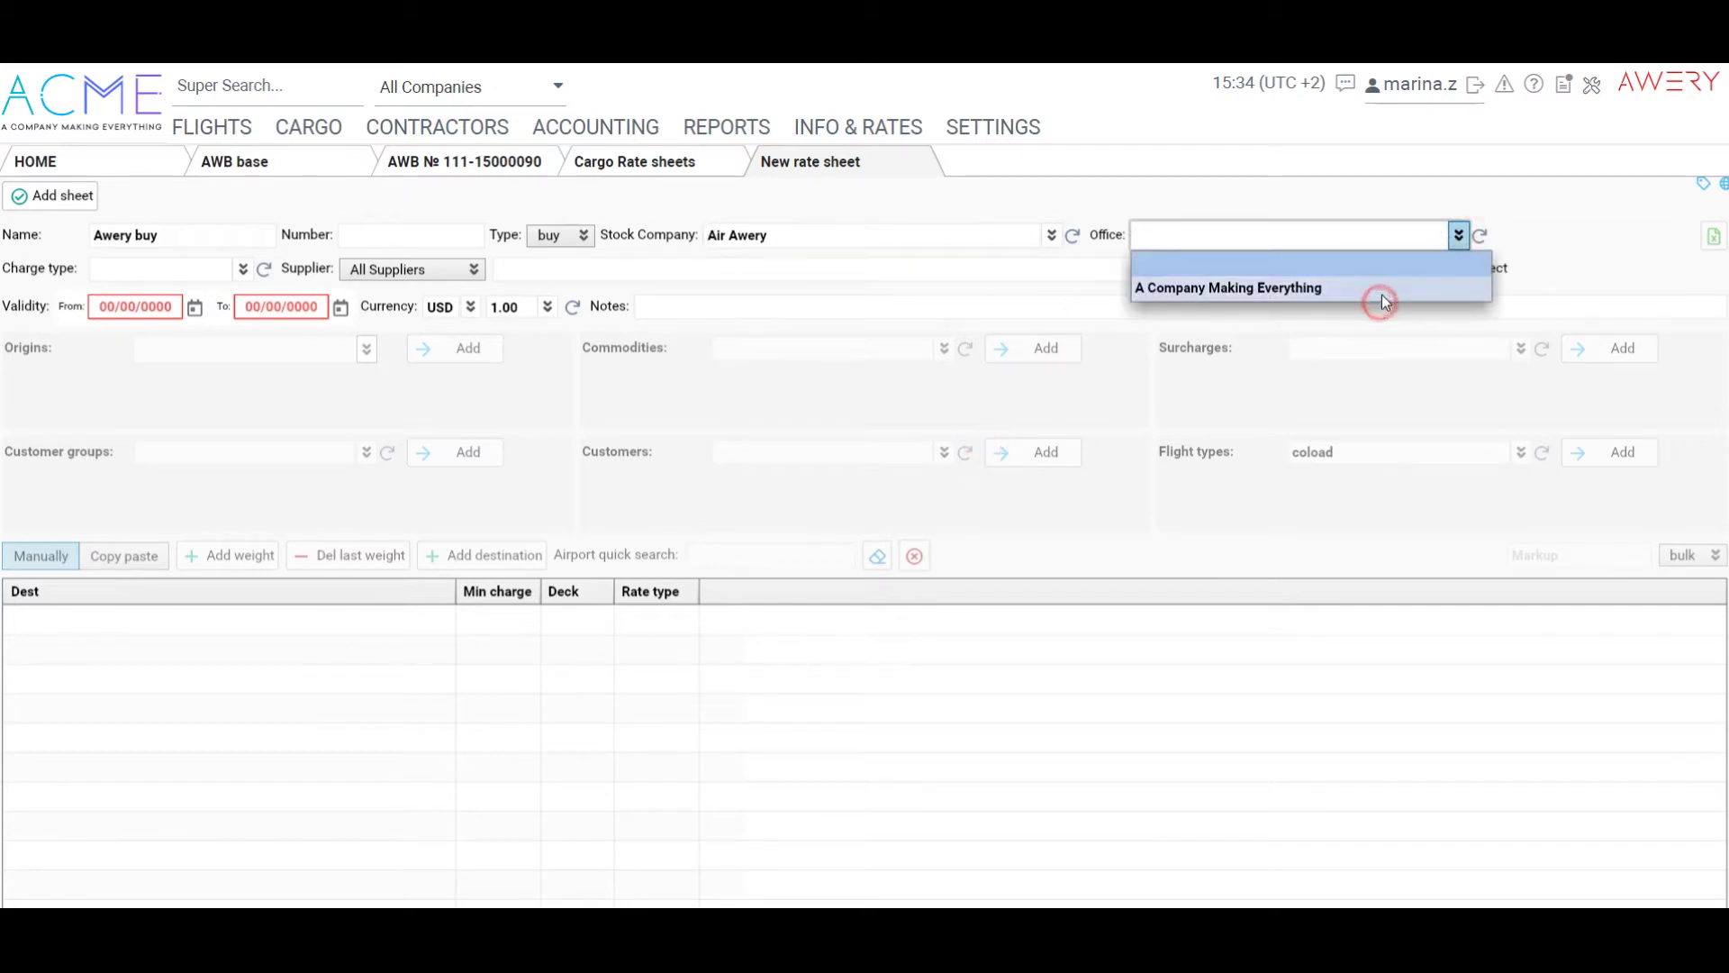
left_click(1382, 290)
left_click(245, 269)
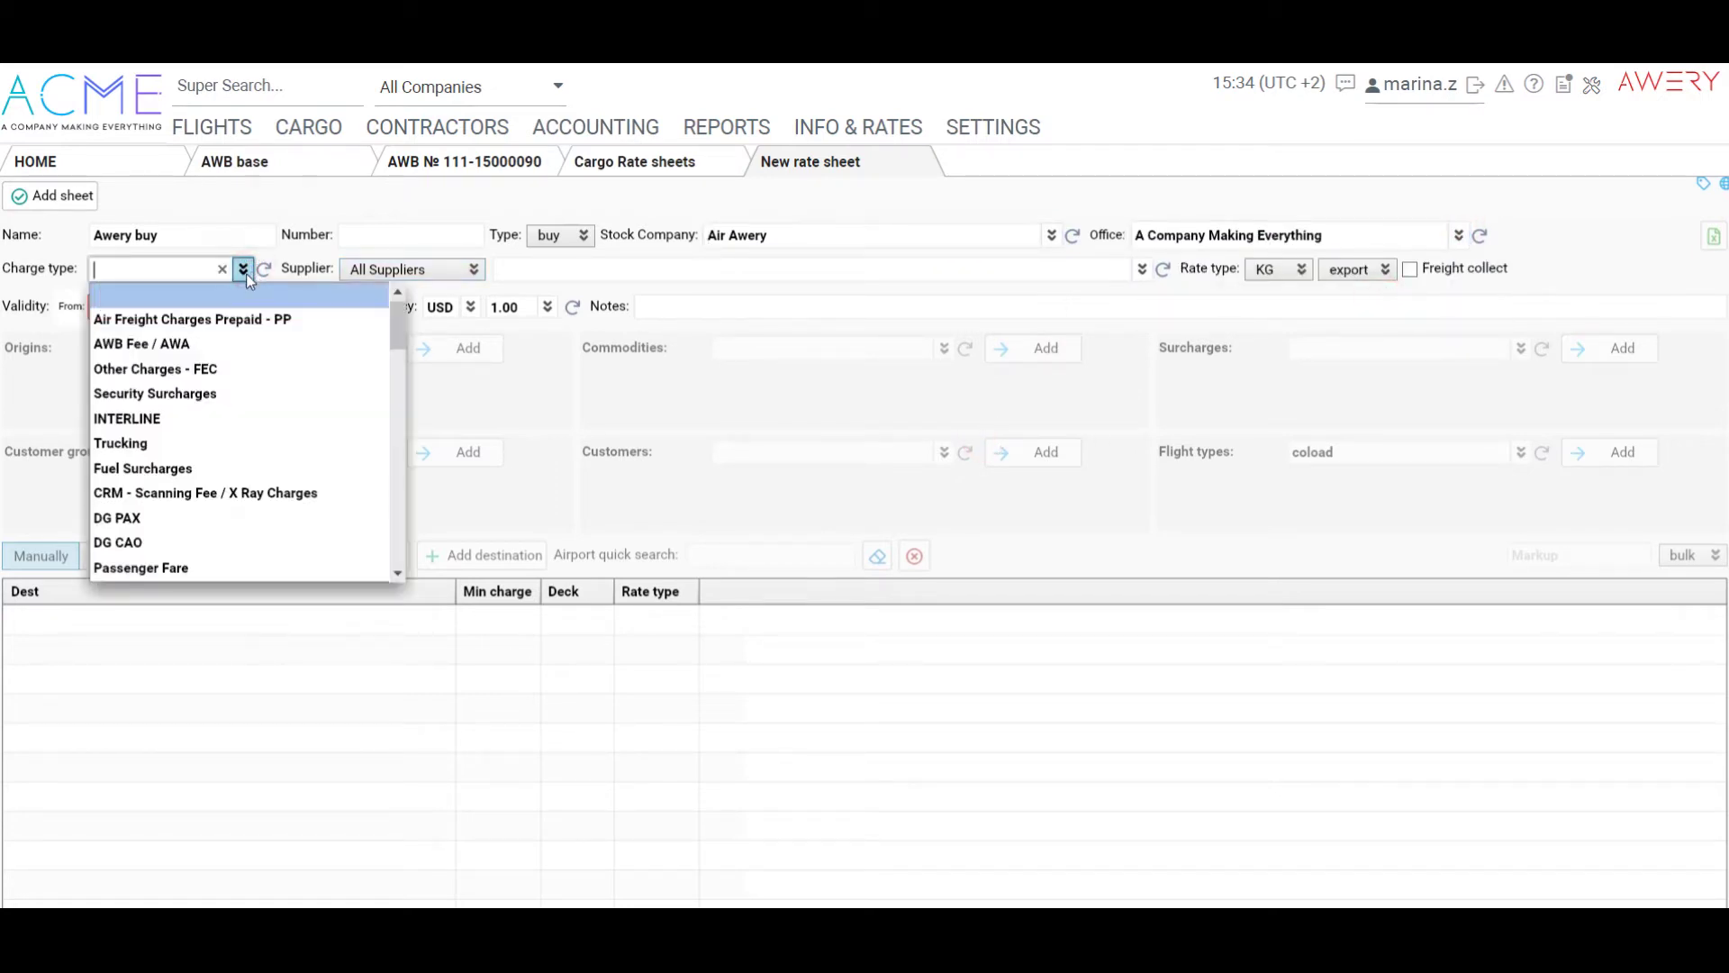
left_click(225, 337)
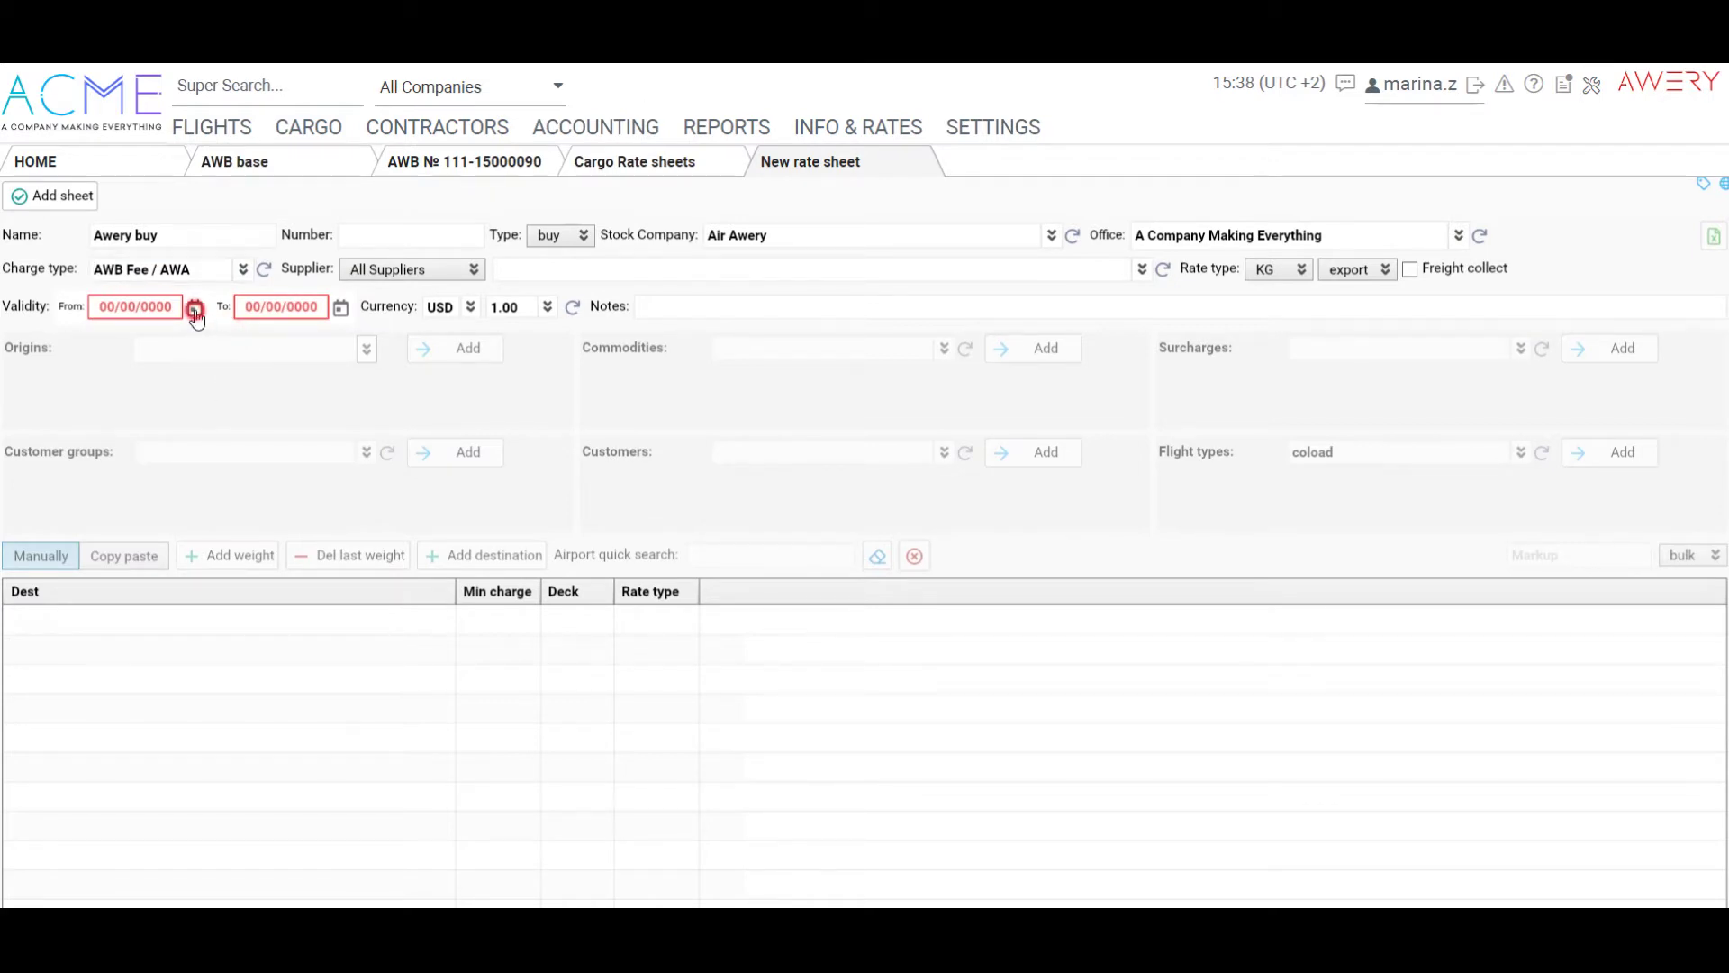
- Make the sheet valid from 01/11/2019 to 30/11/2019 and save it
left_click(194, 308)
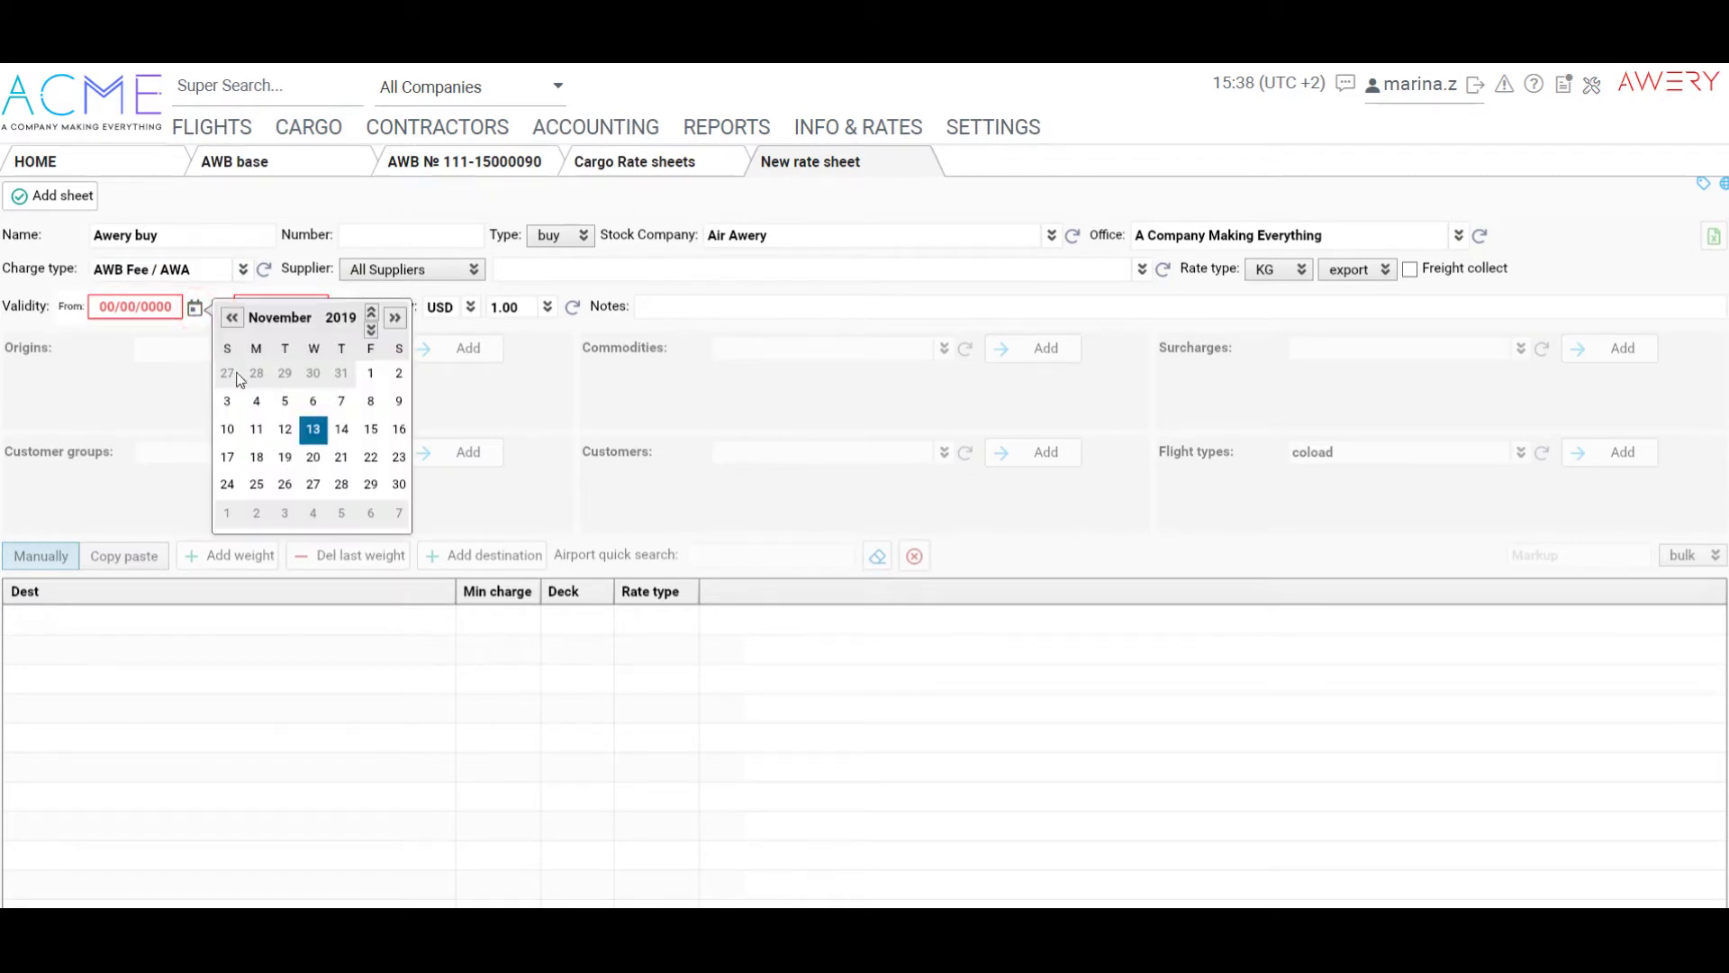
left_click(371, 372)
left_click(340, 308)
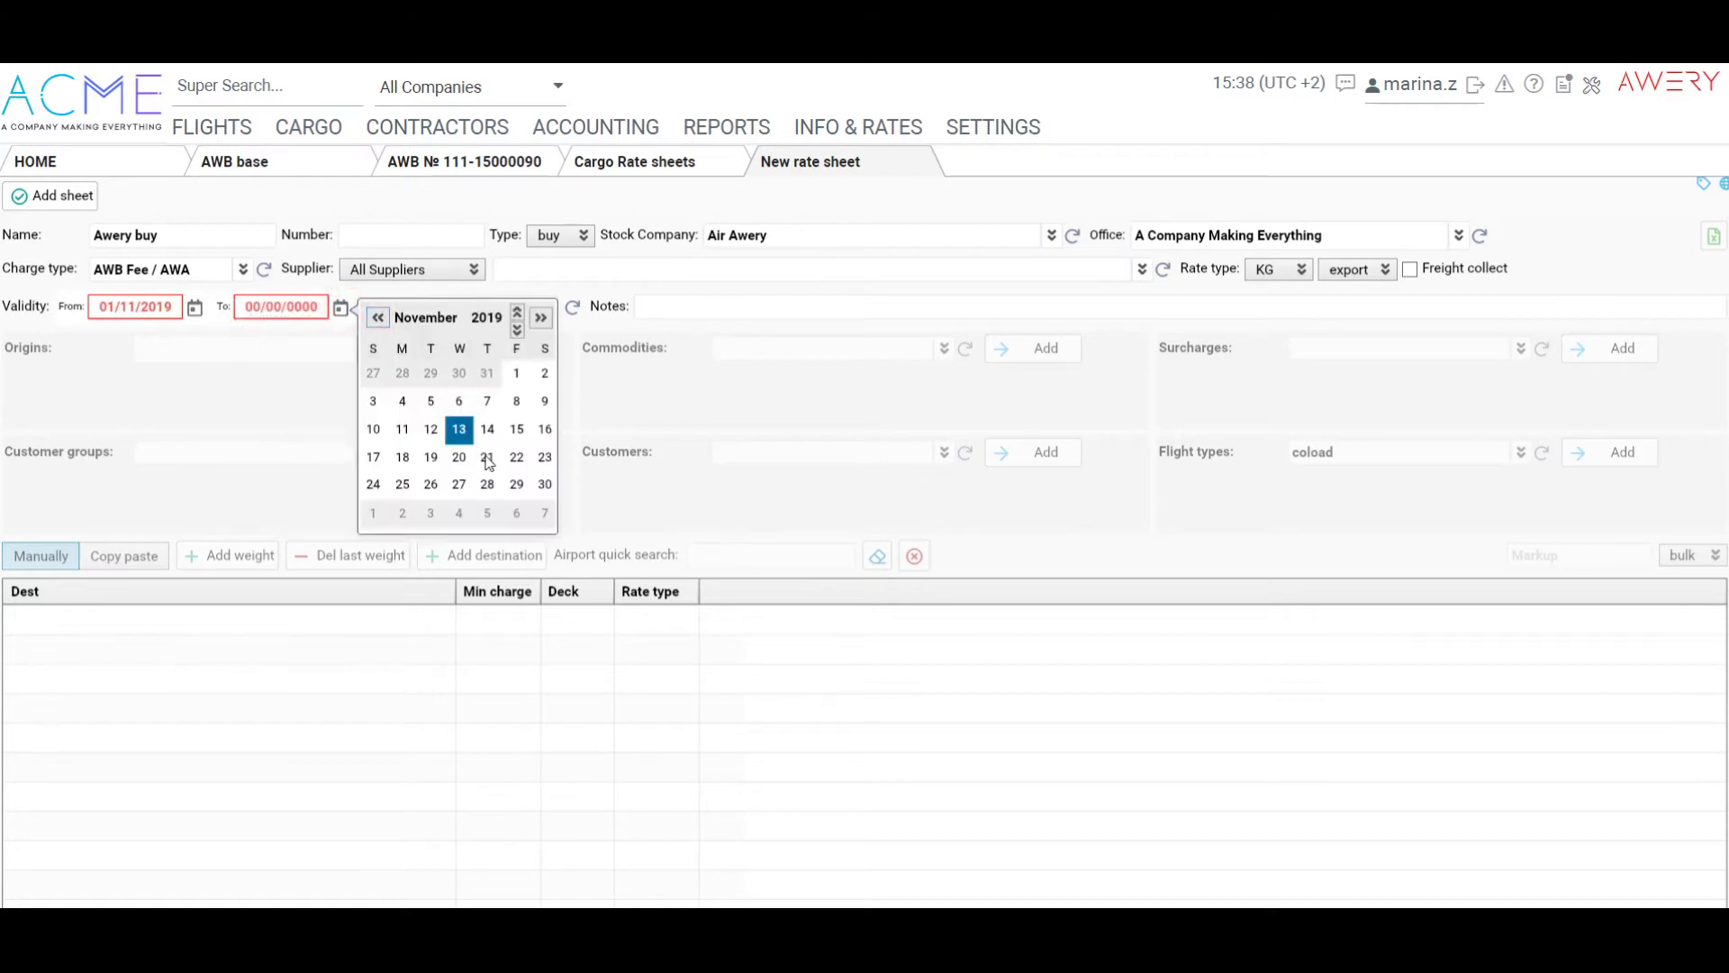
left_click(541, 485)
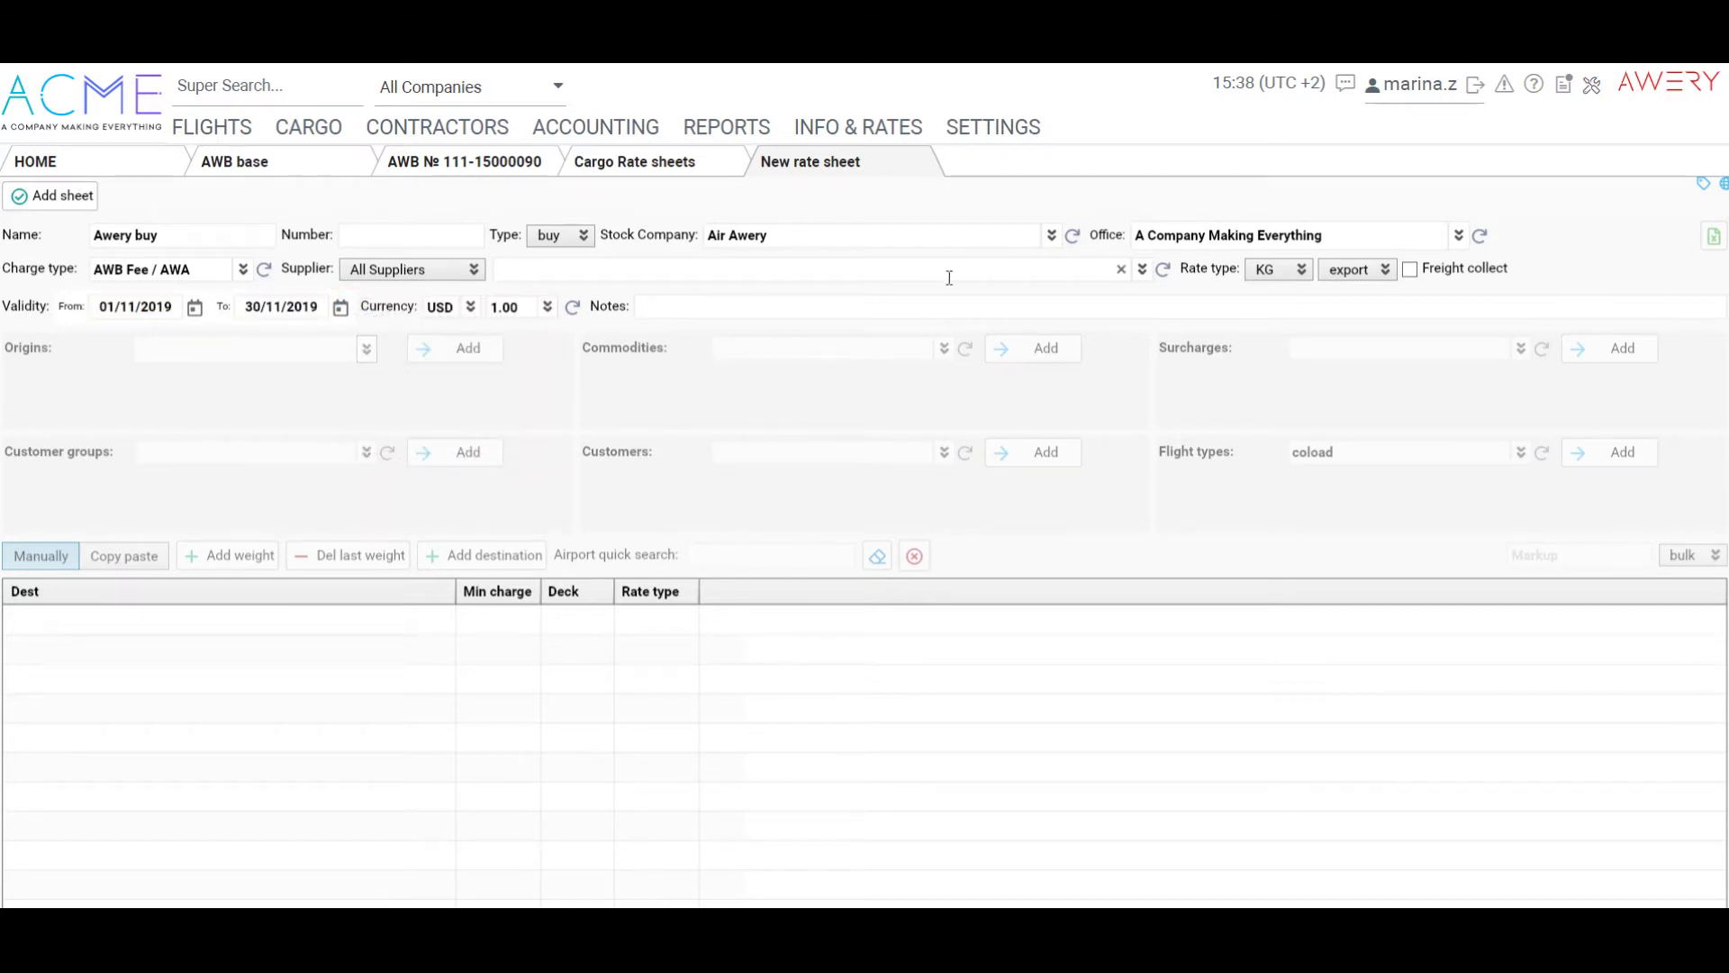
left_click(61, 201)
- Add Geneva (LSGG) as the sheet's origin airport
left_click(147, 349)
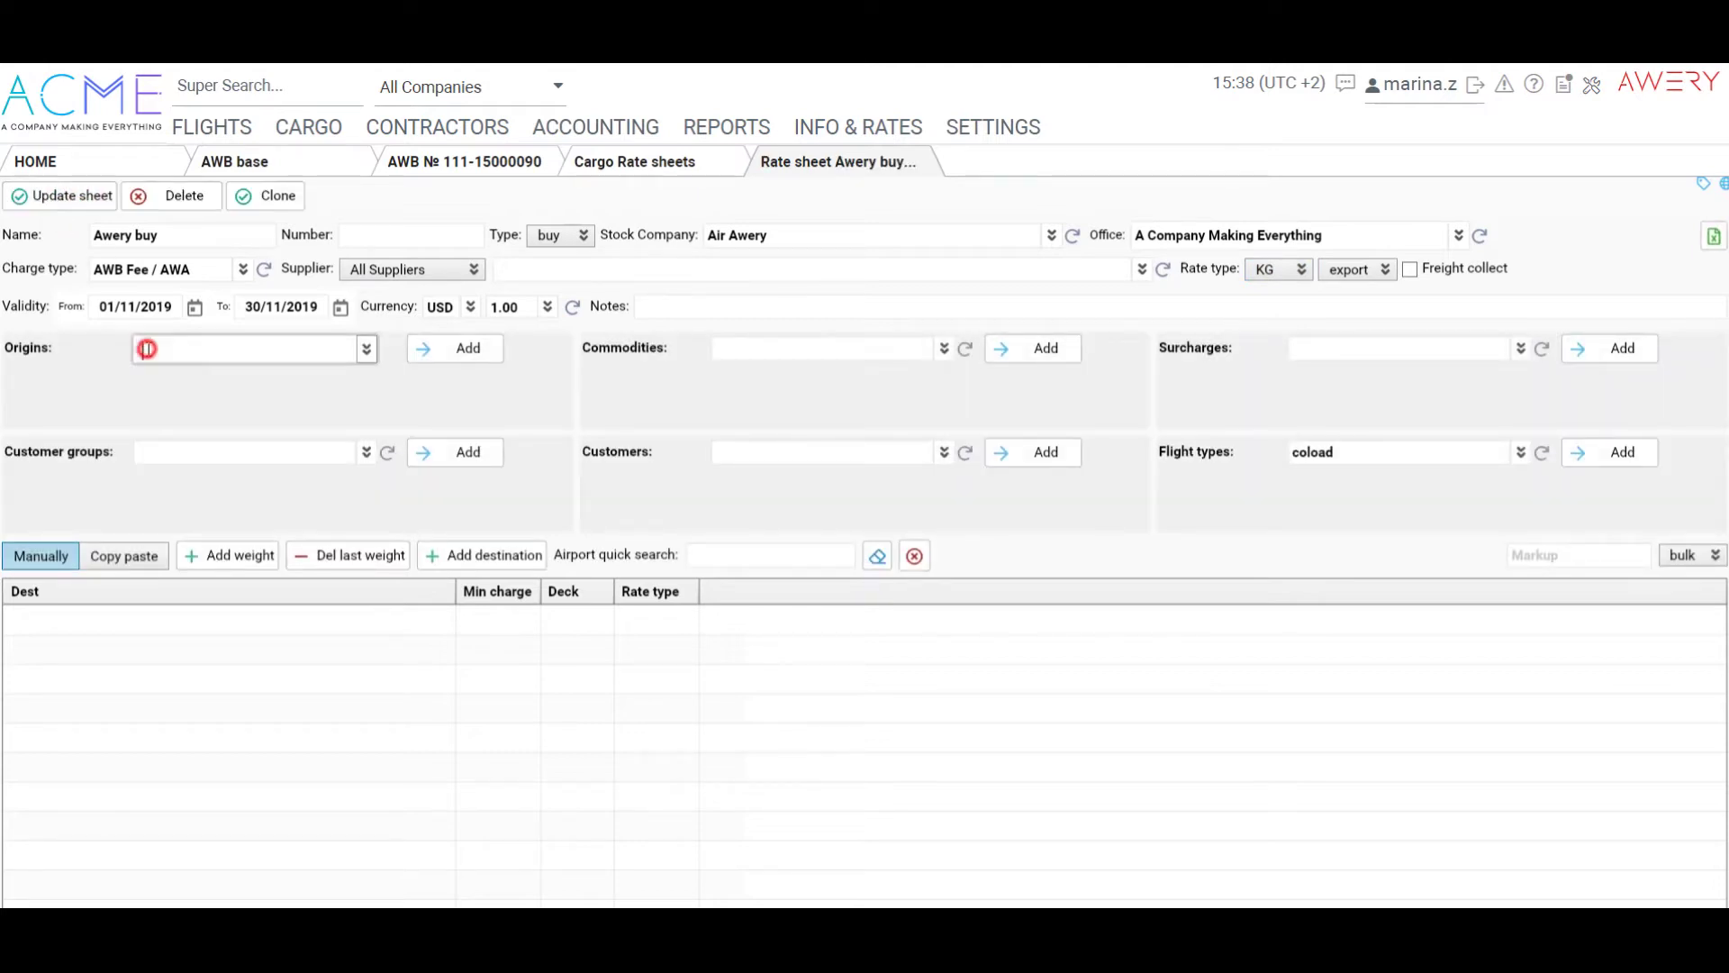
type("DMф")
key("BackSpace")
key("BackSpace")
key("BackSpace")
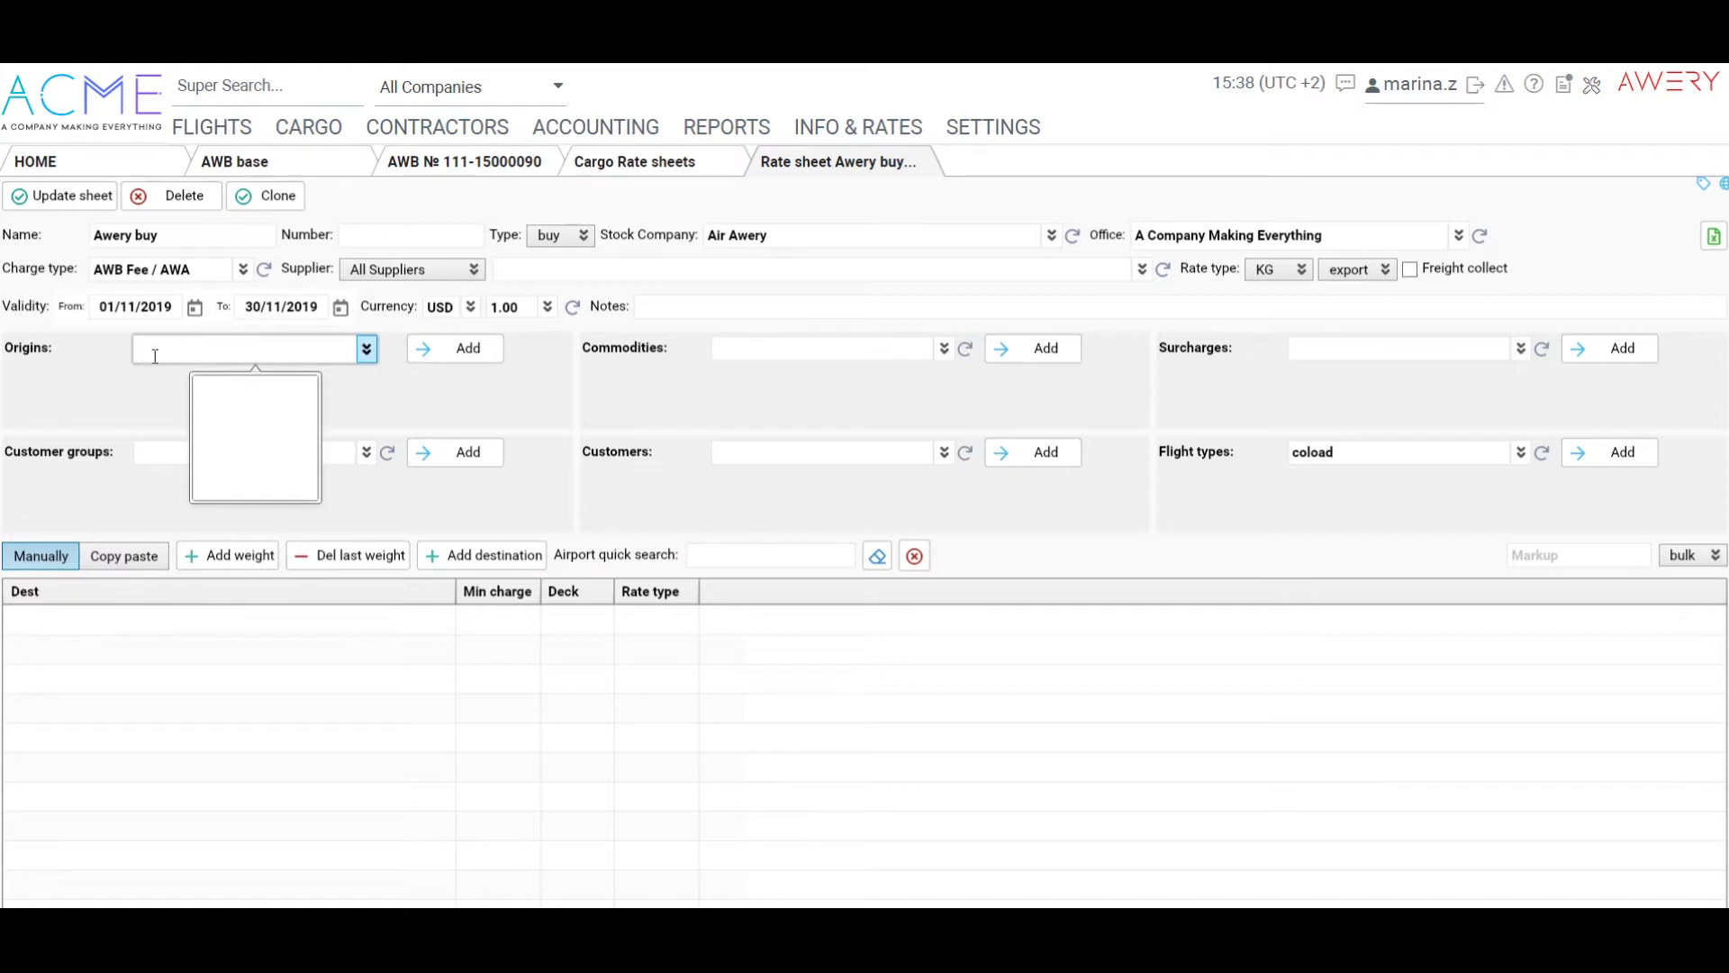
type("gva")
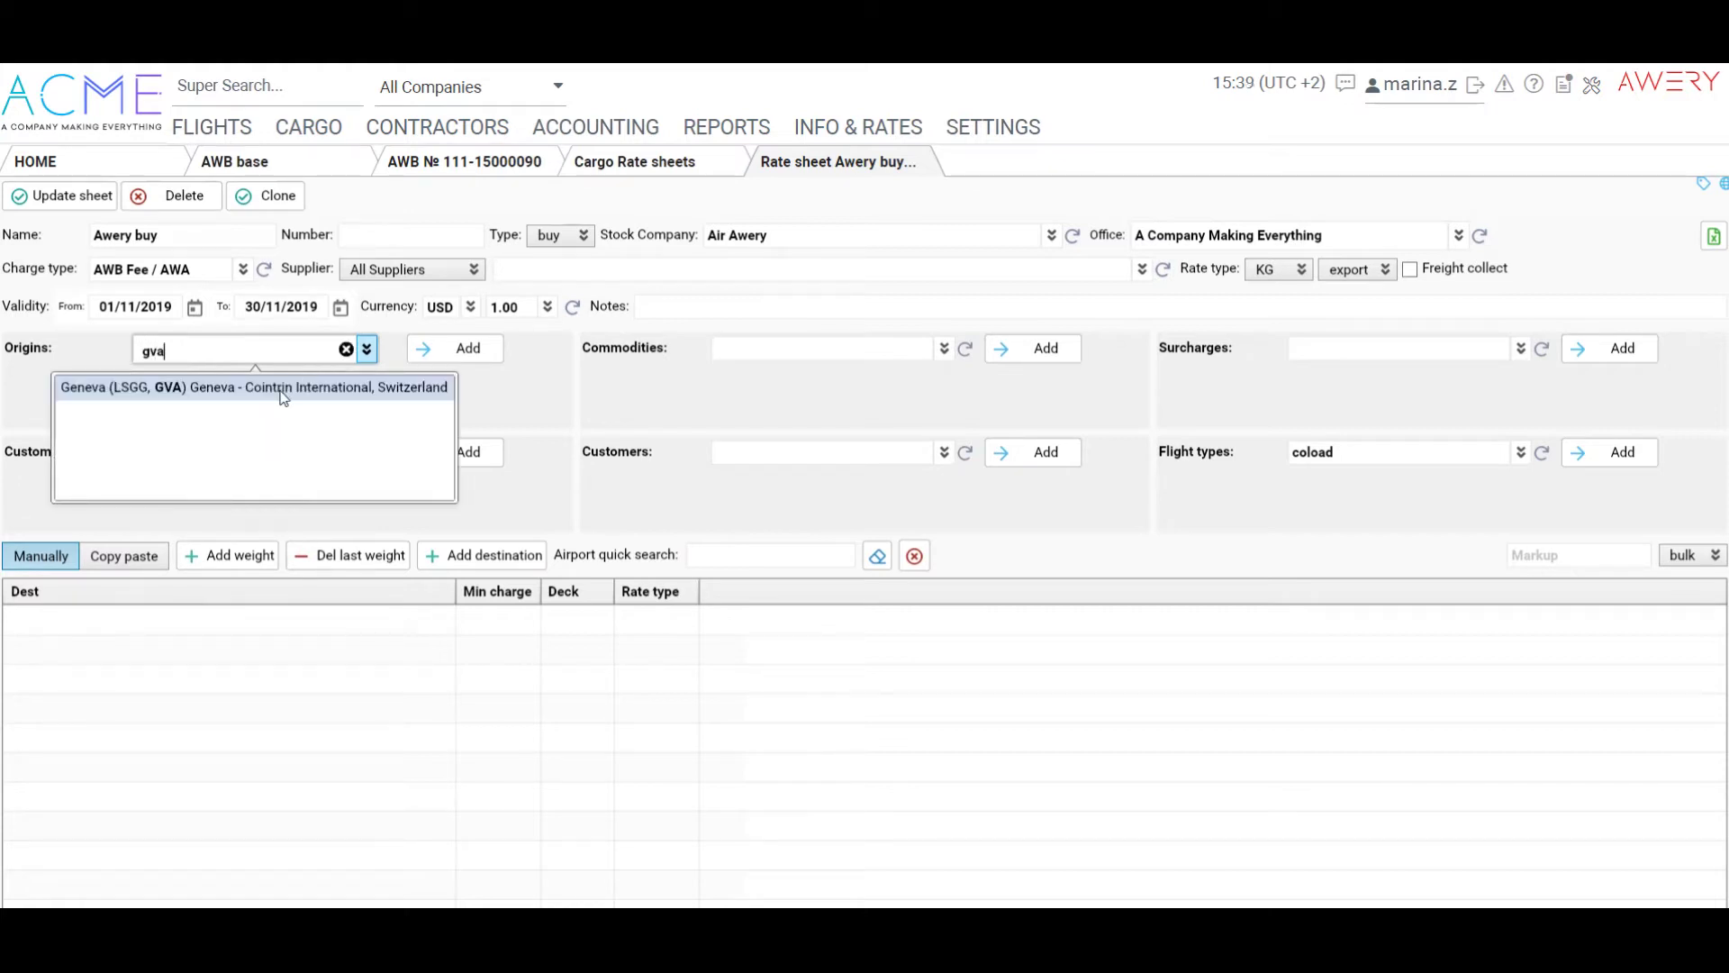
left_click(280, 393)
left_click(460, 350)
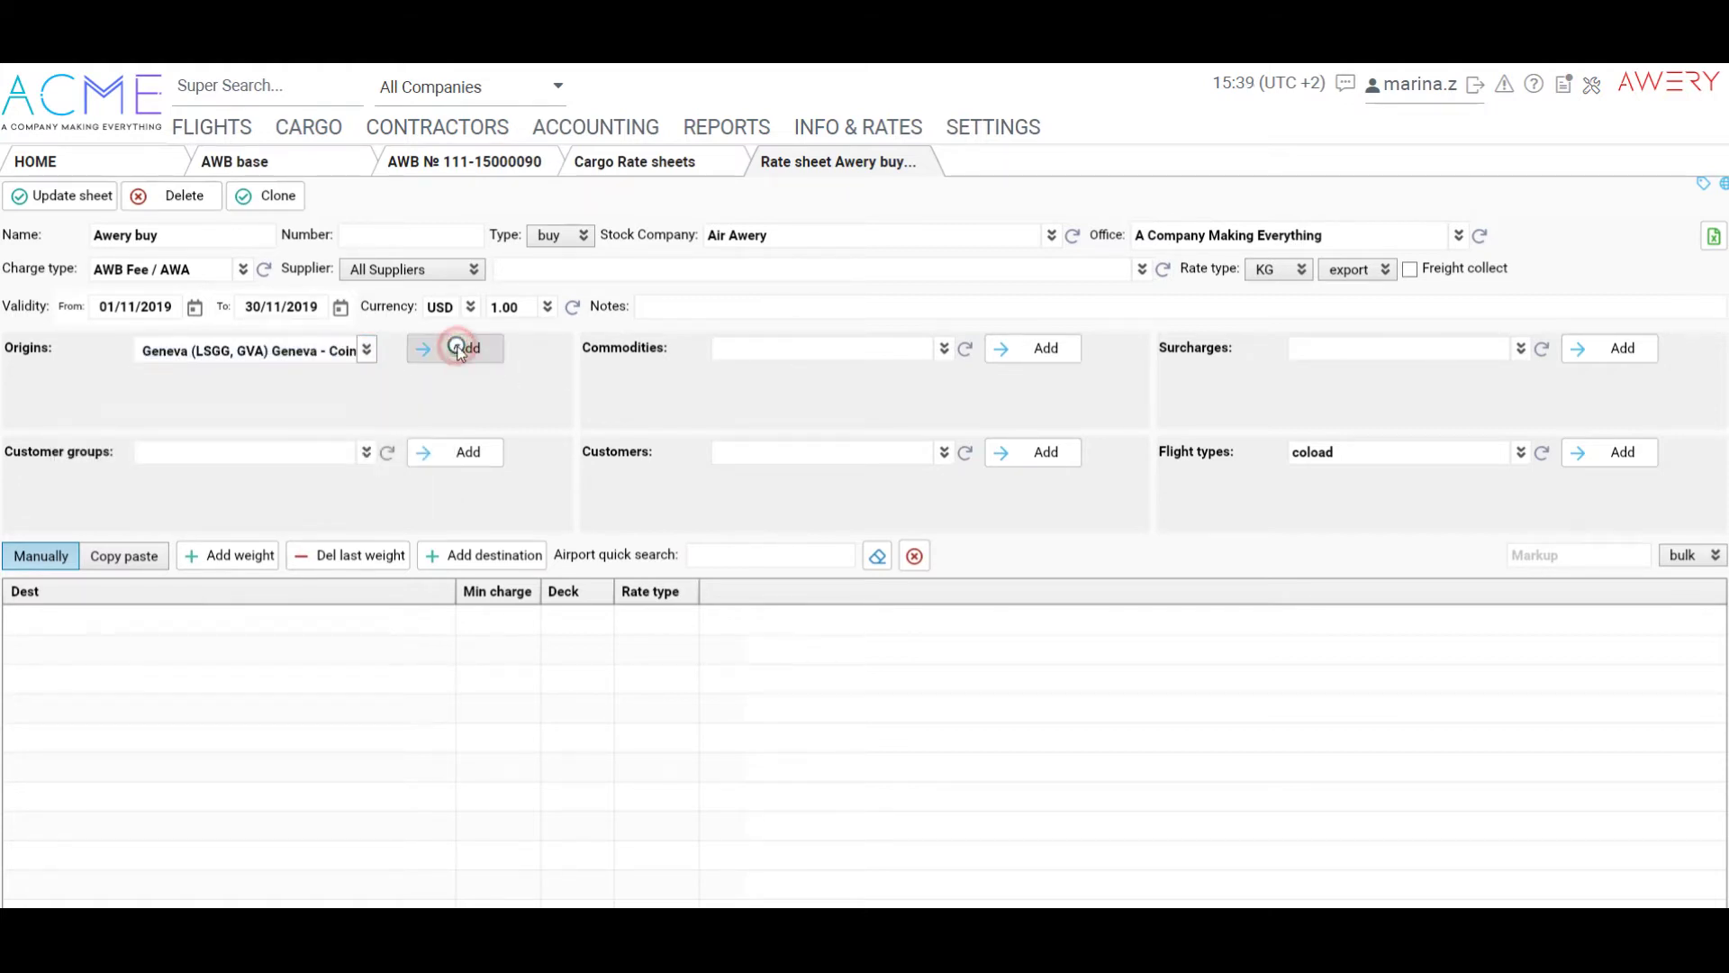
- Add a destination row for Nice (NCE) to the rate grid
left_click(463, 554)
left_click(393, 622)
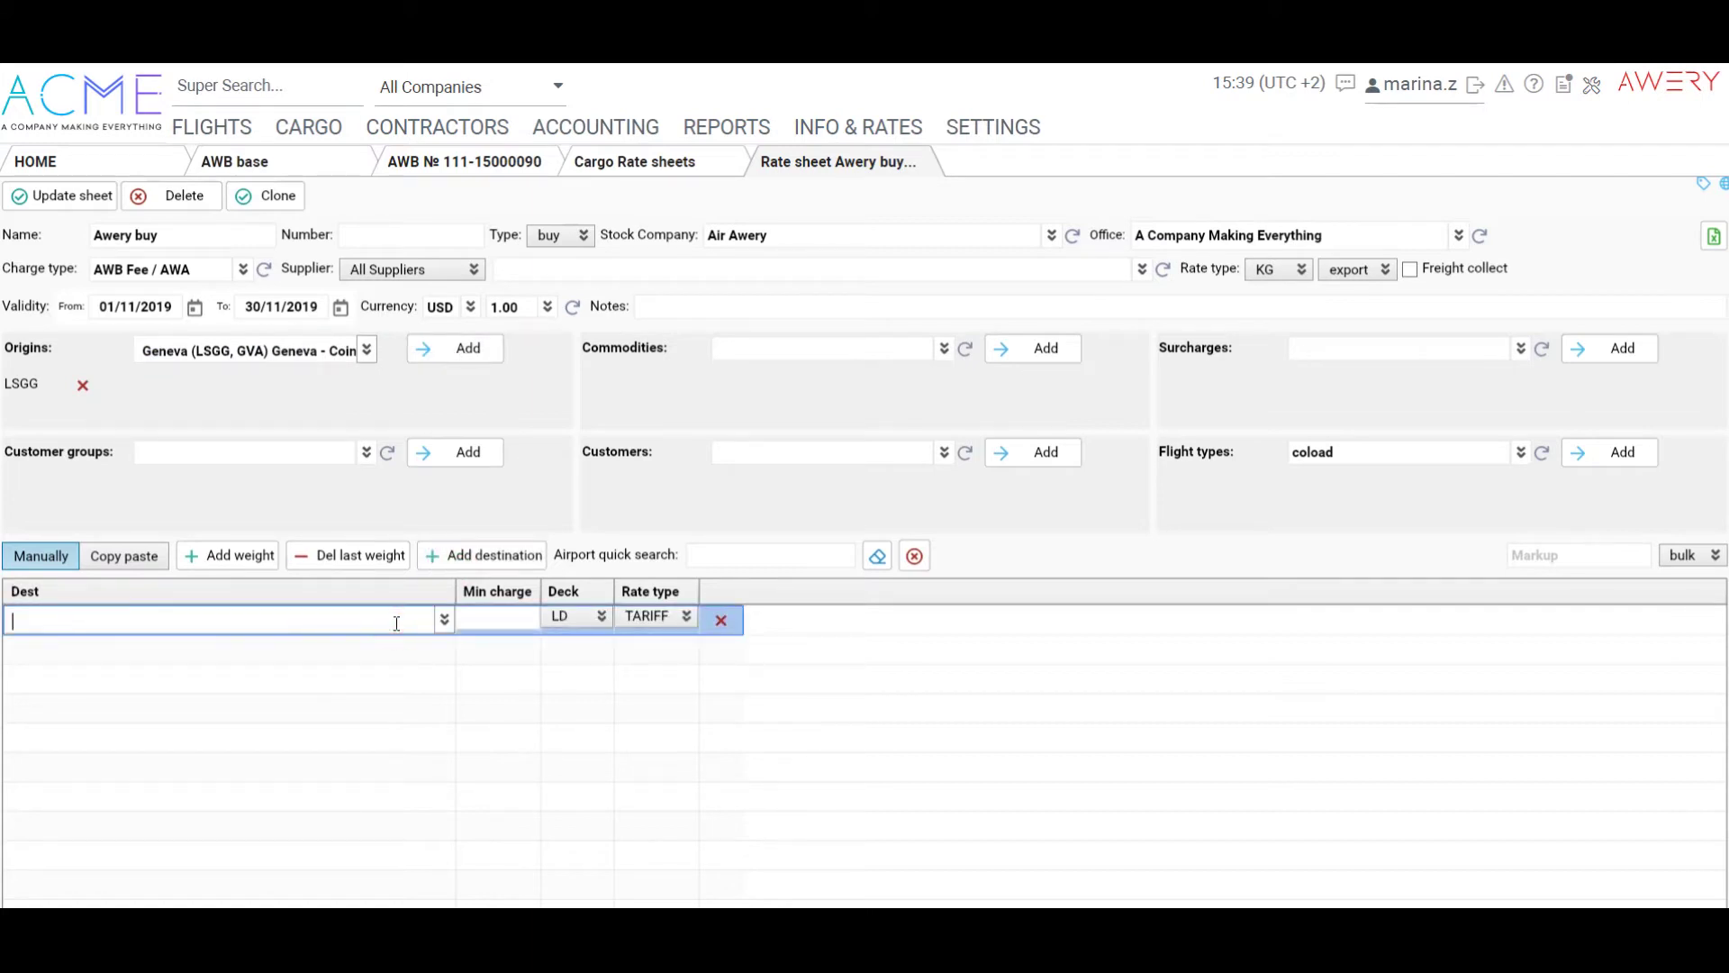
type("nce")
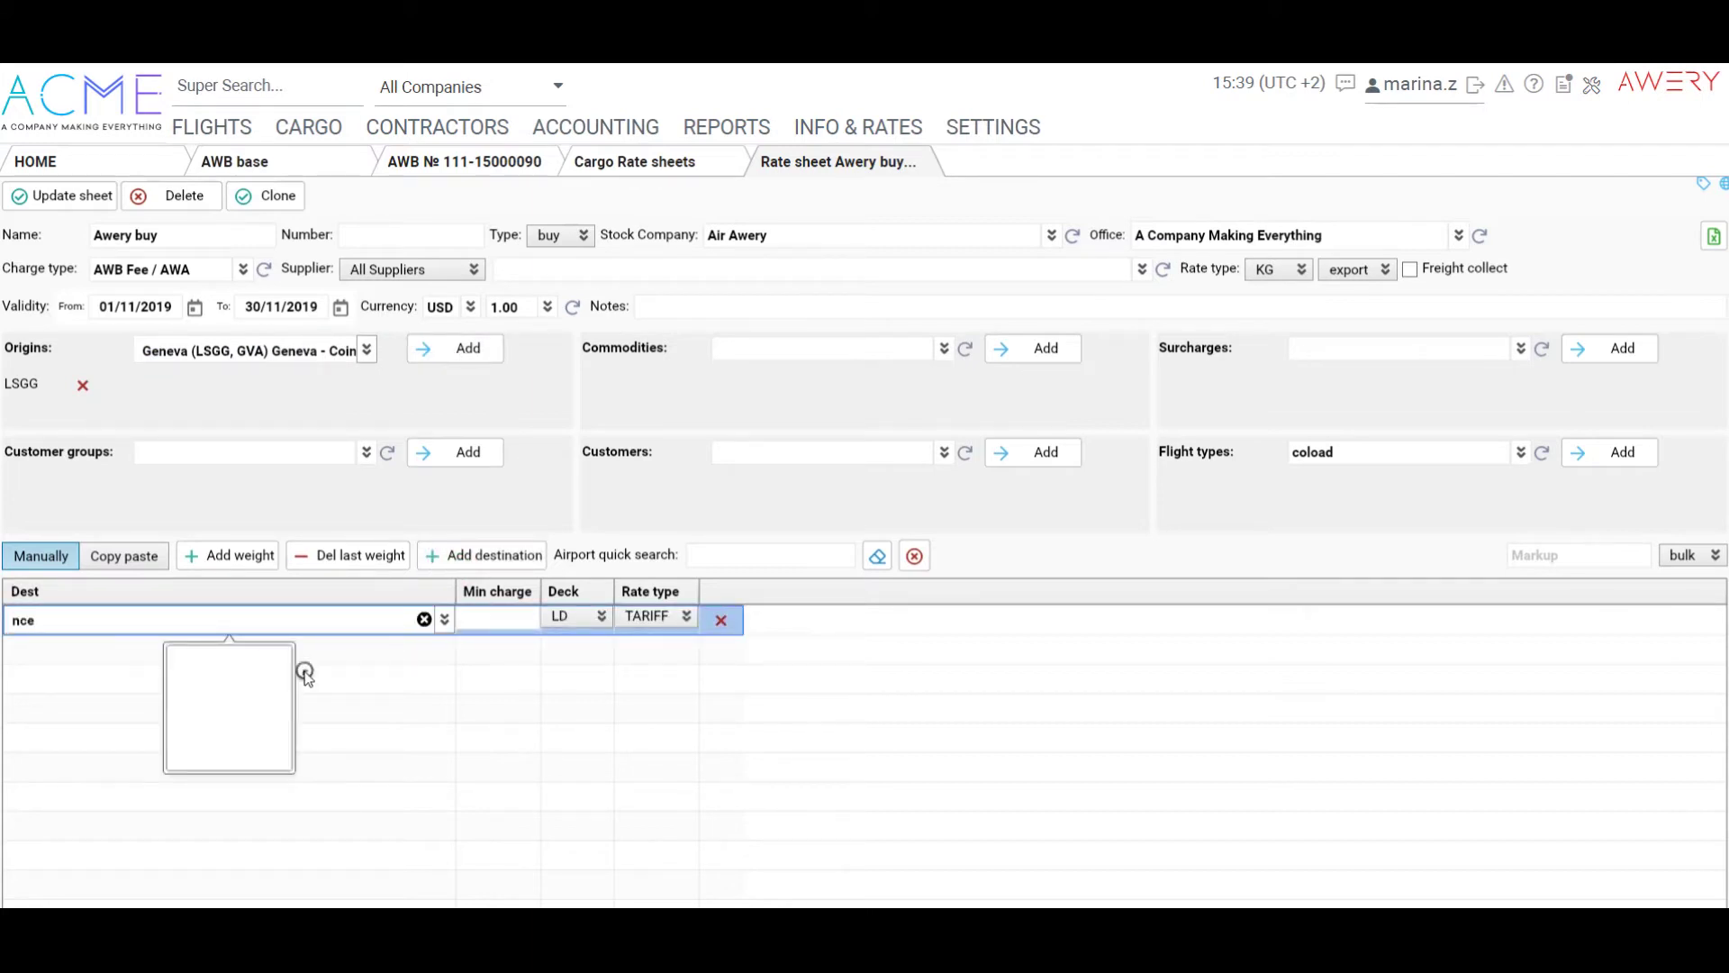
left_click(279, 658)
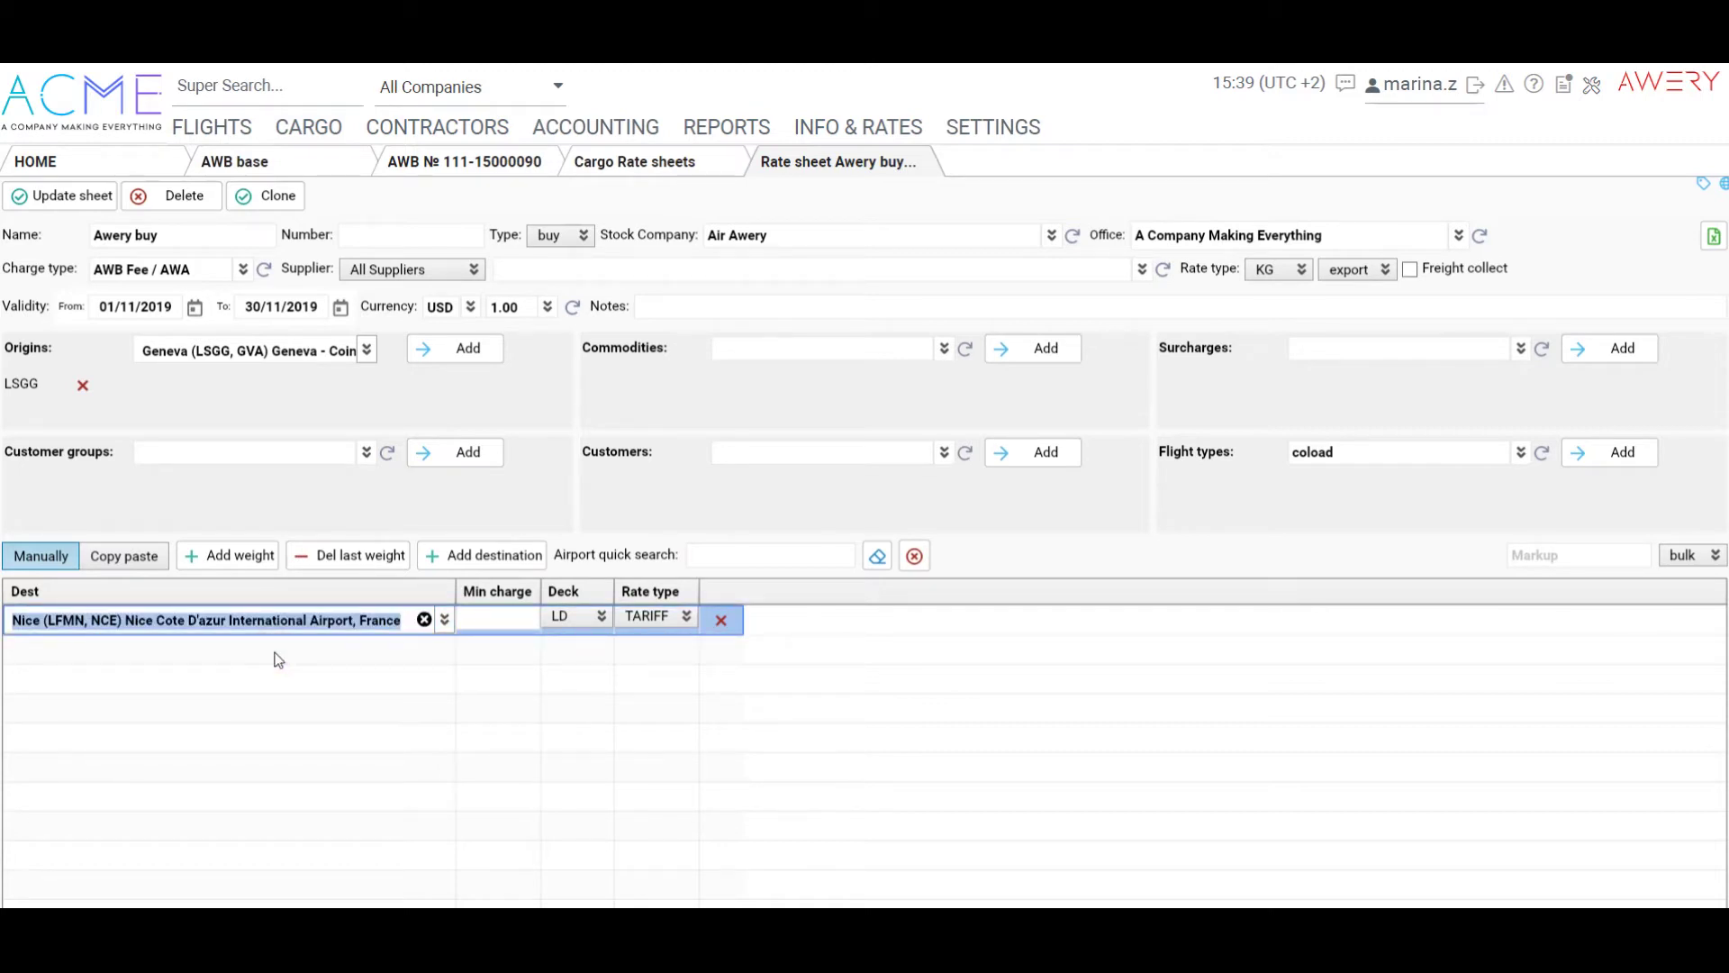
left_click(1290, 189)
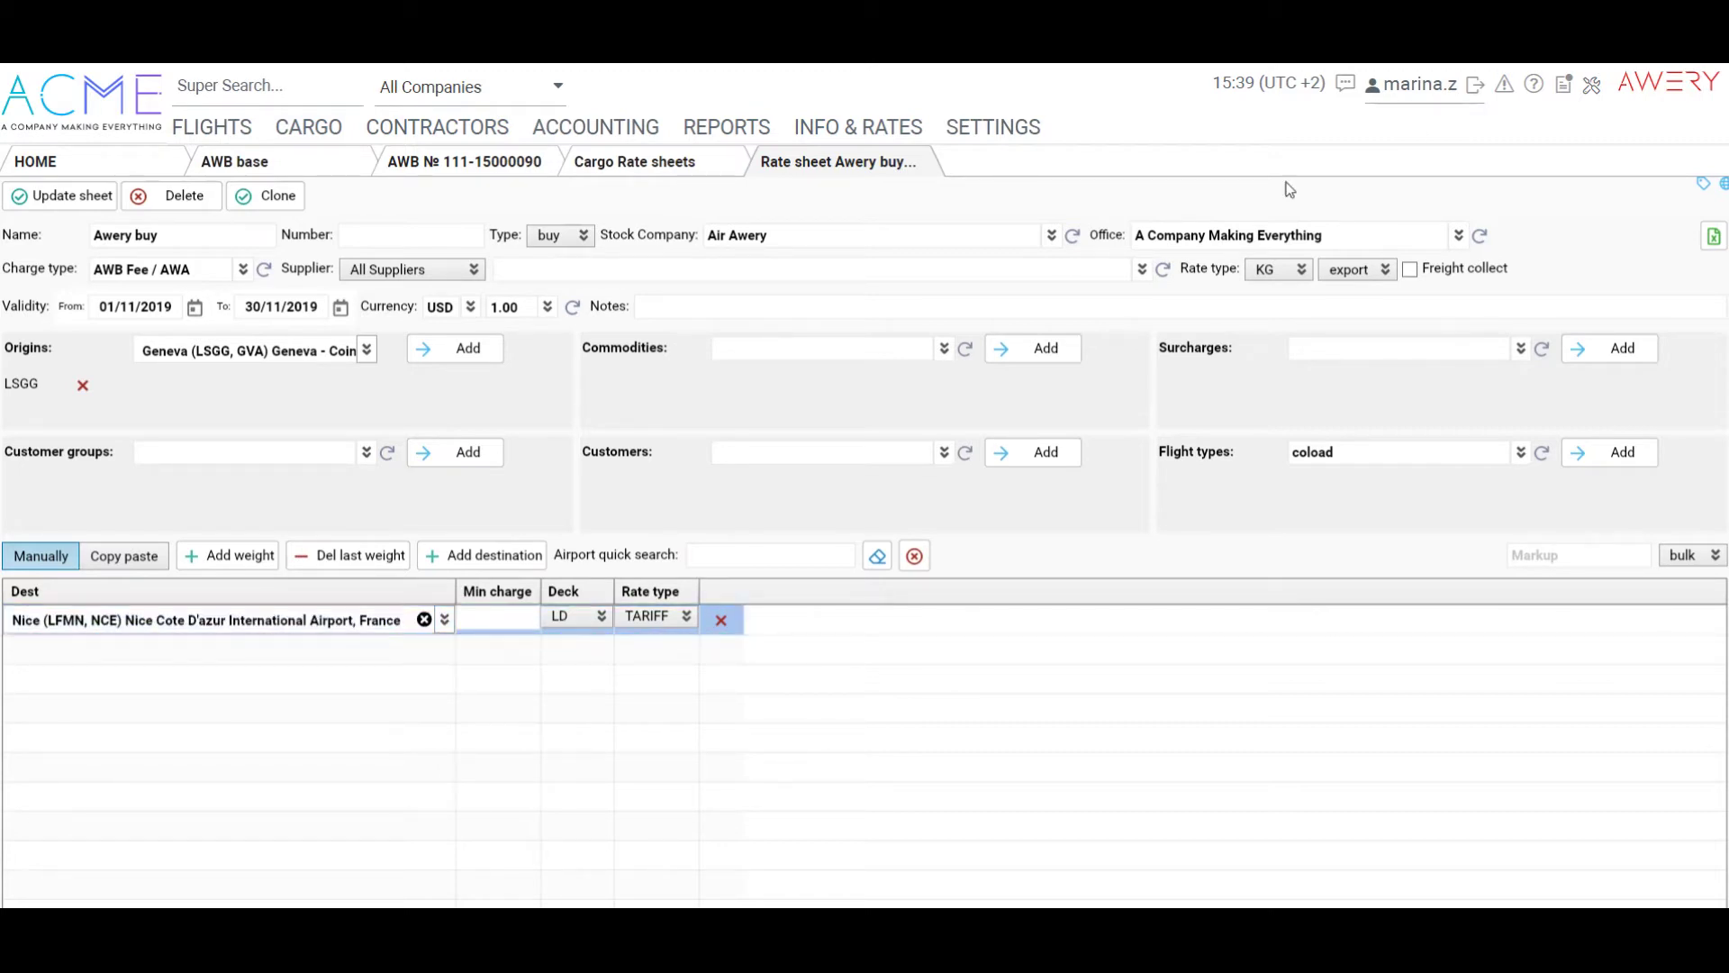
- Add weight breaks of 100, 500, 1000 and 2500 kg and save the sheet
left_click(240, 558)
left_click(241, 562)
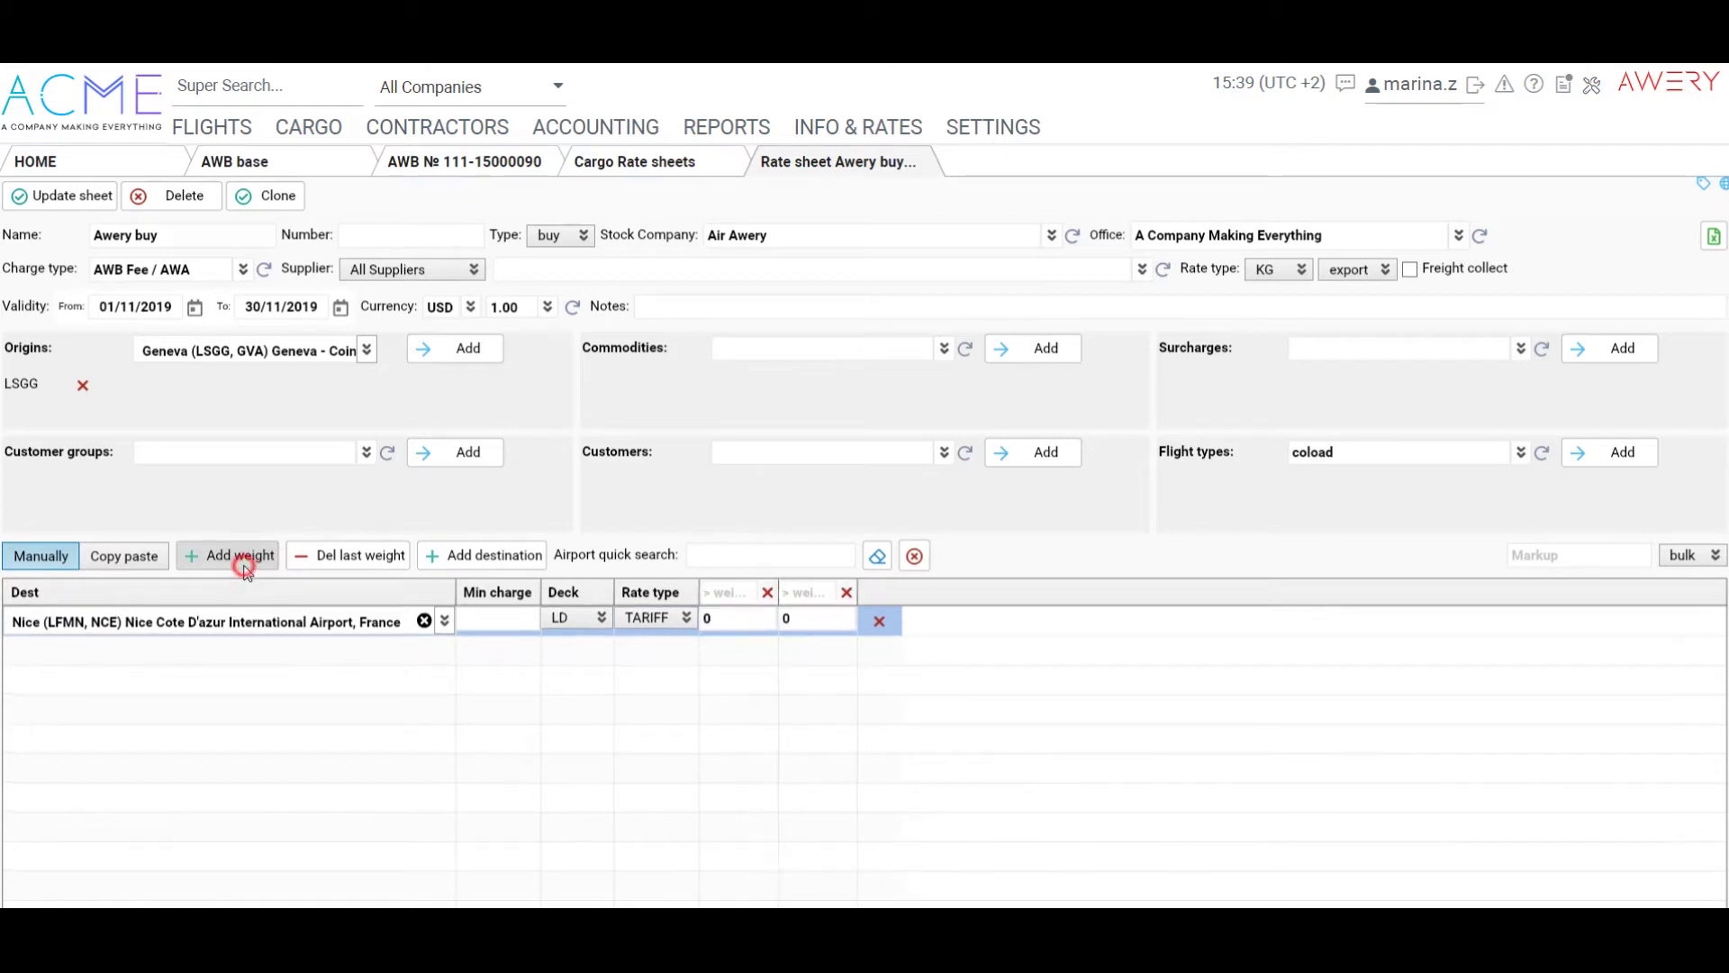
left_click(243, 566)
left_click(245, 569)
left_click(488, 621)
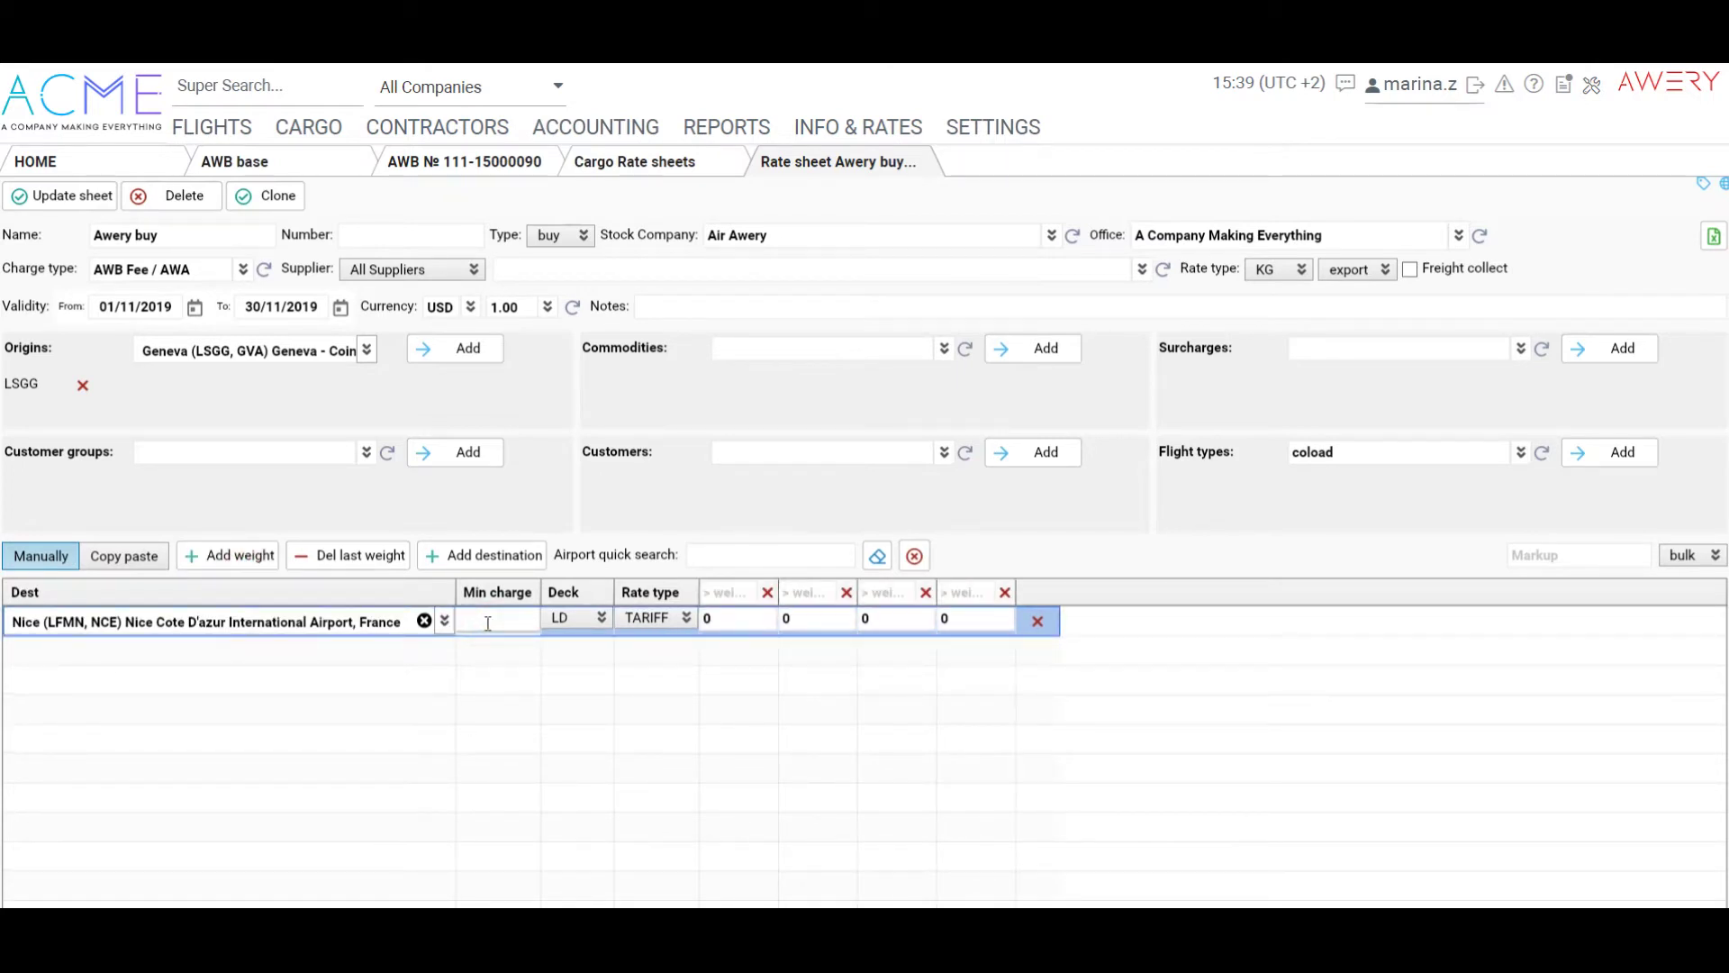
left_click(725, 594)
type("100")
left_click(804, 592)
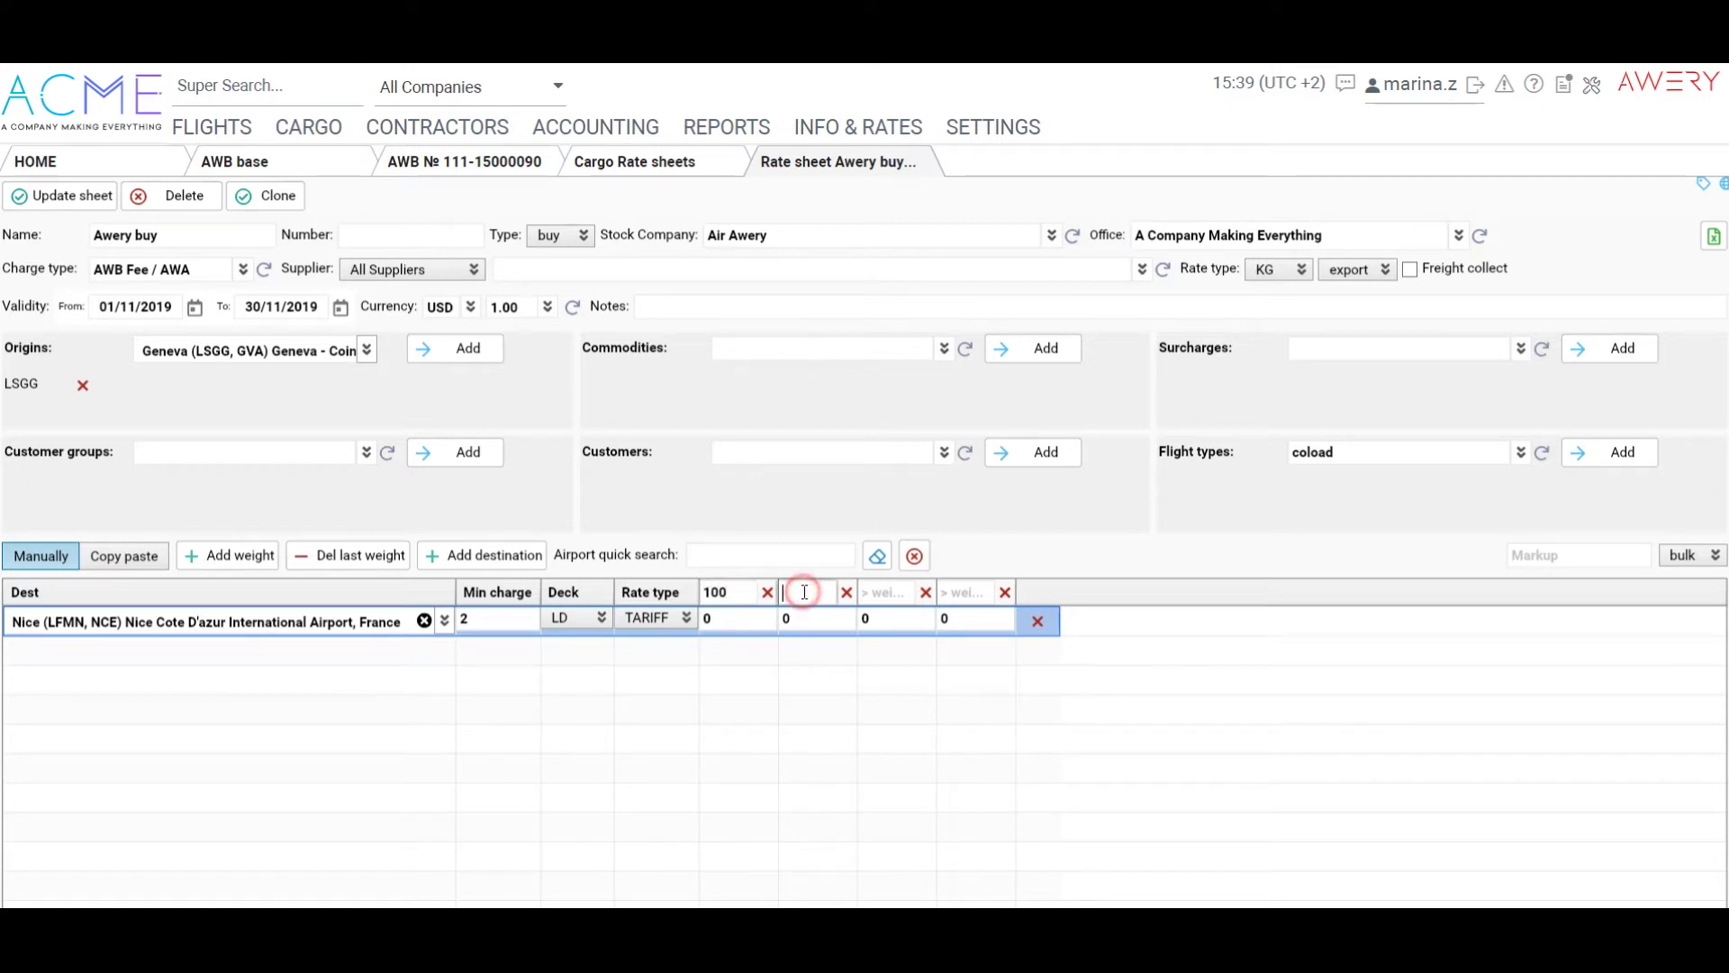
type("500")
left_click(891, 592)
type("10")
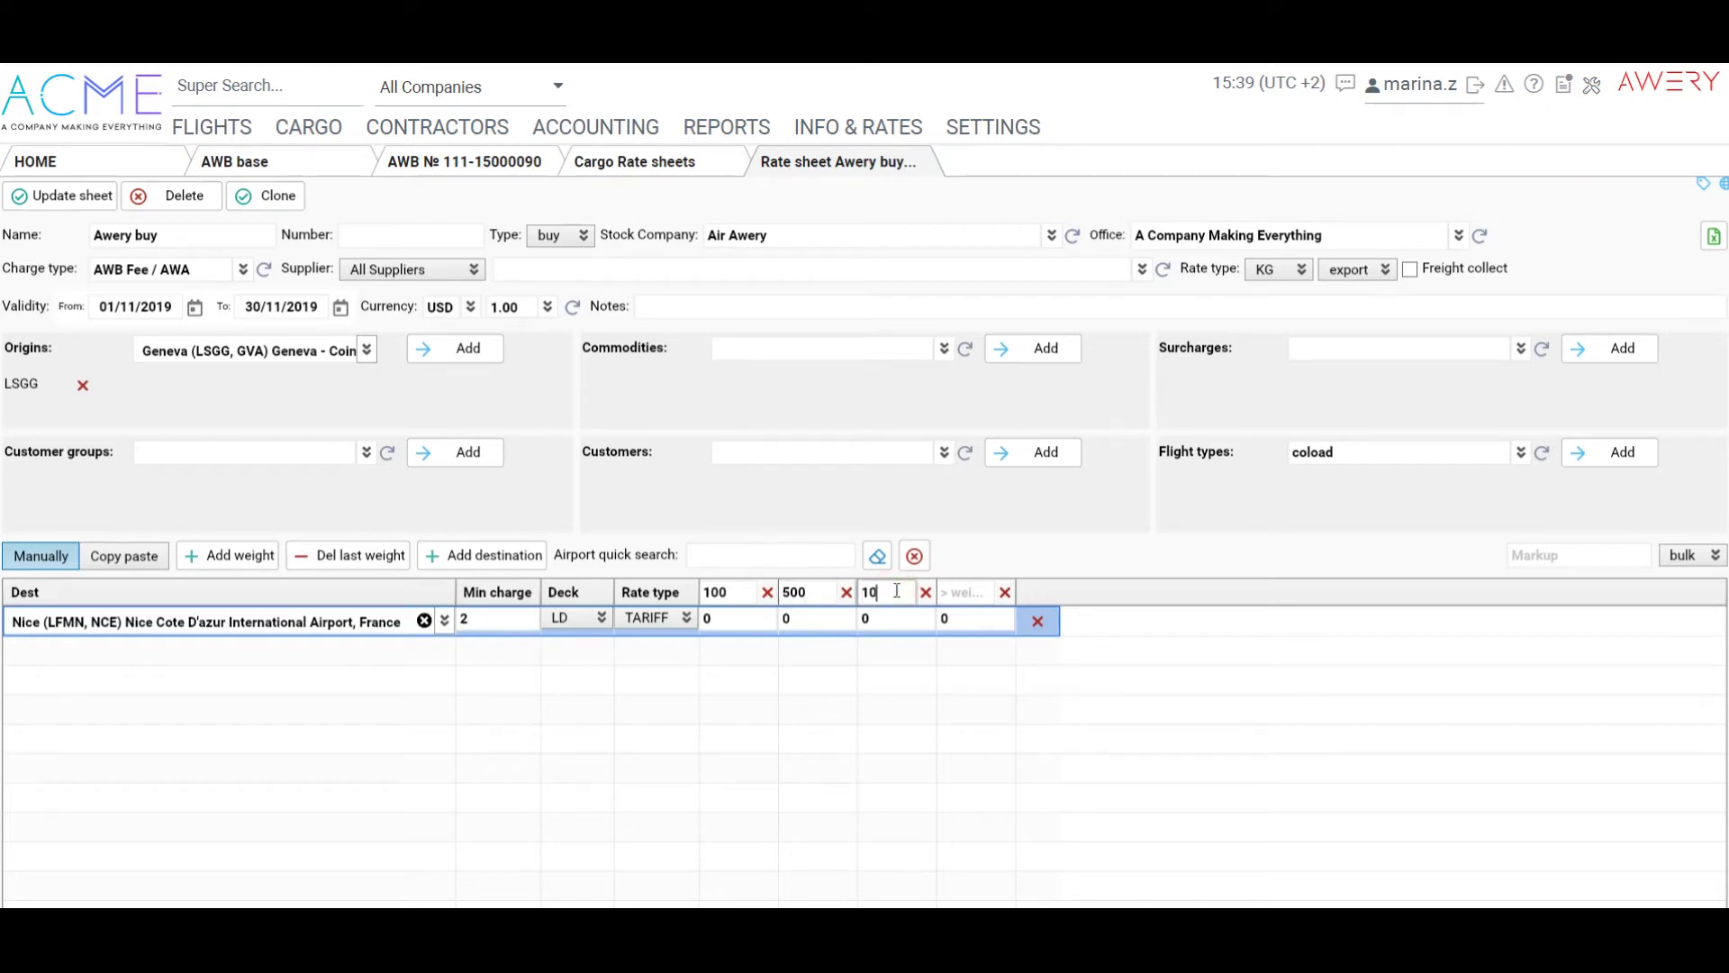
type("00")
left_click(964, 590)
type("2500")
left_click(86, 196)
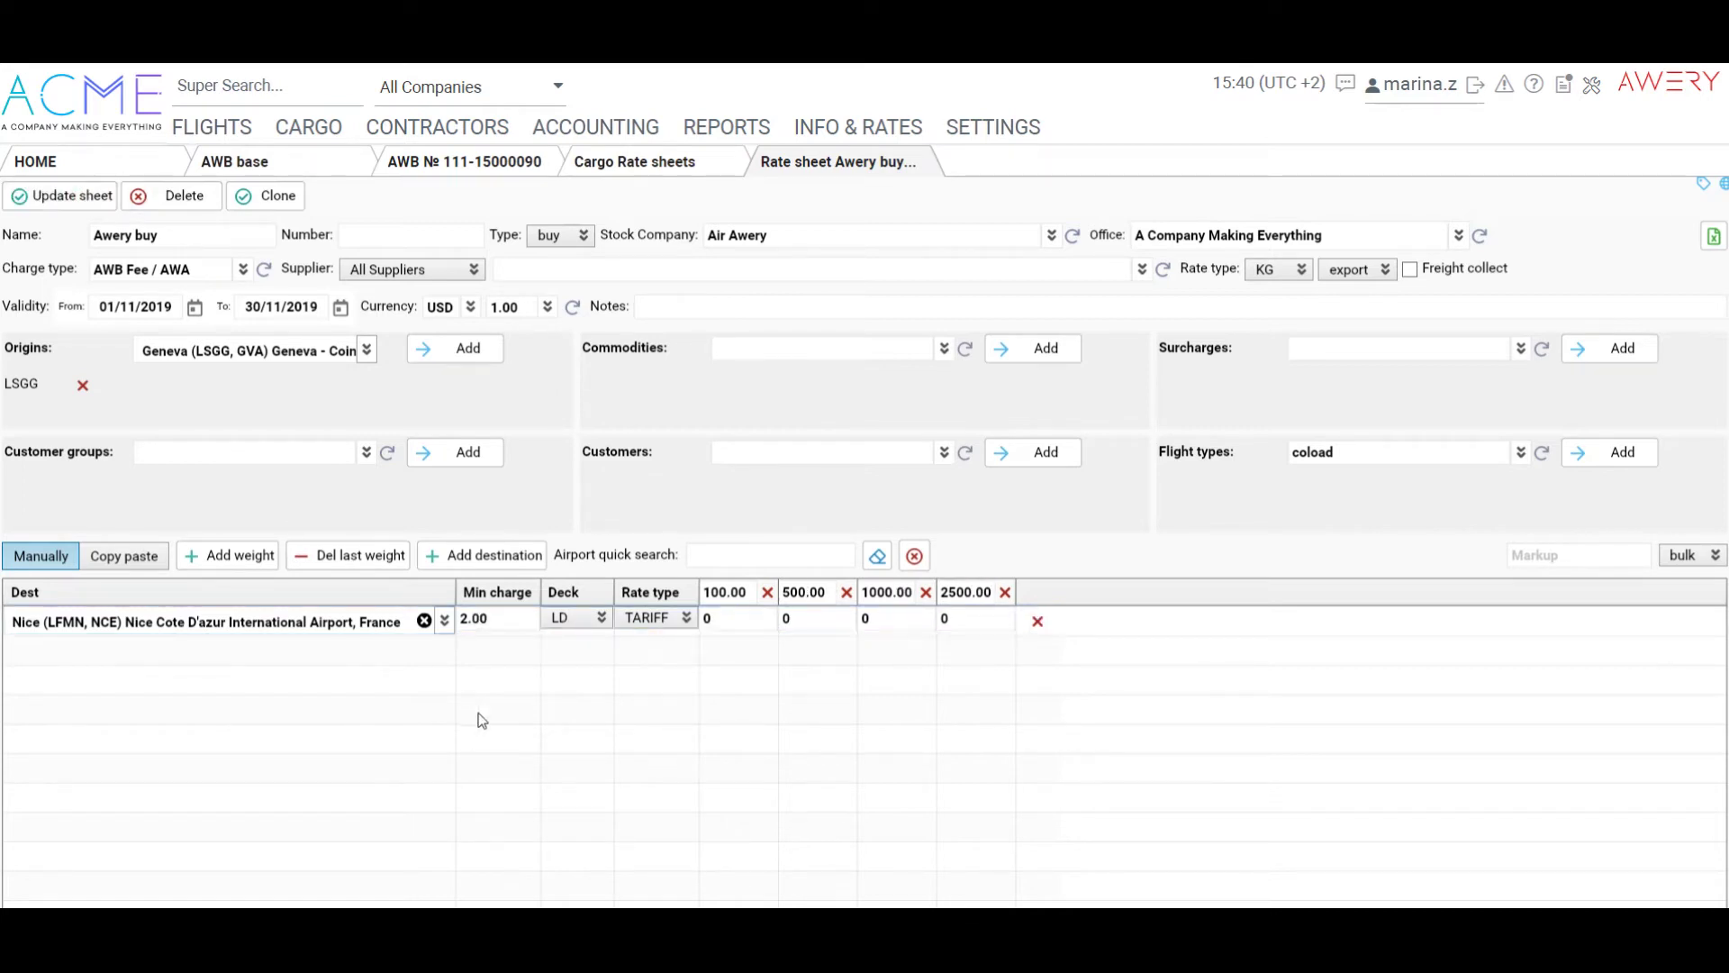
- Price the Nice row at 3, 2.5, 2 and 1.75, save, and clone the sheet
left_click(740, 625)
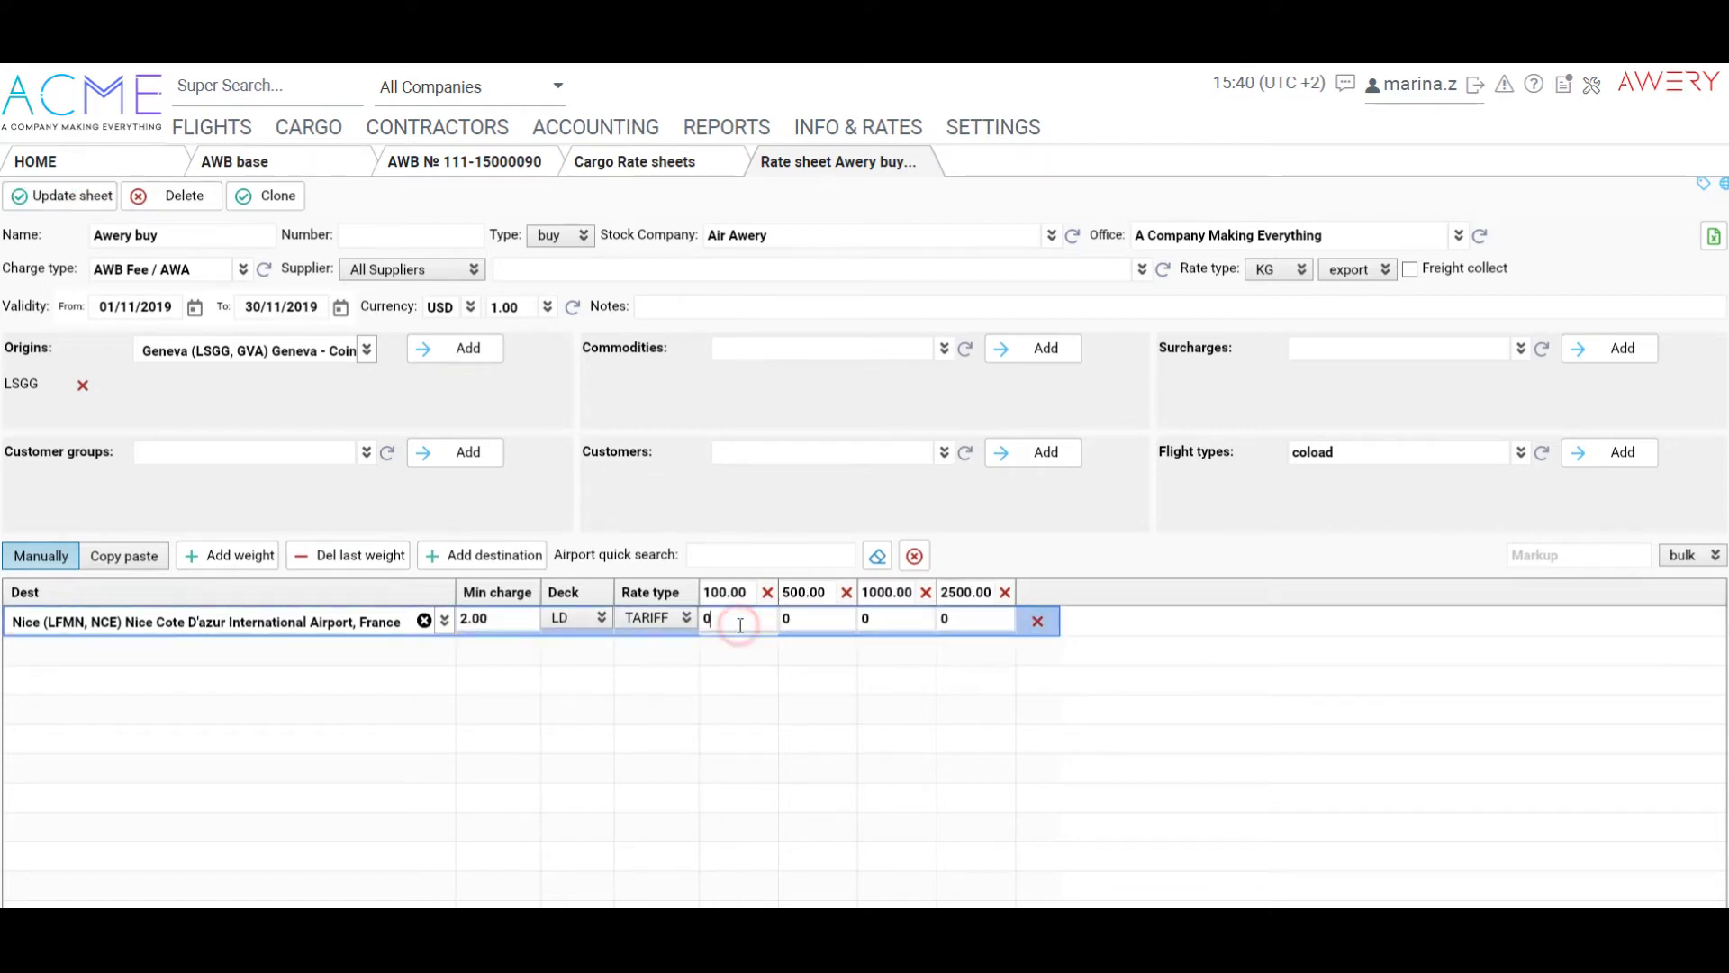
type("3")
left_click(788, 620)
type("2.5")
left_click(879, 622)
type("2")
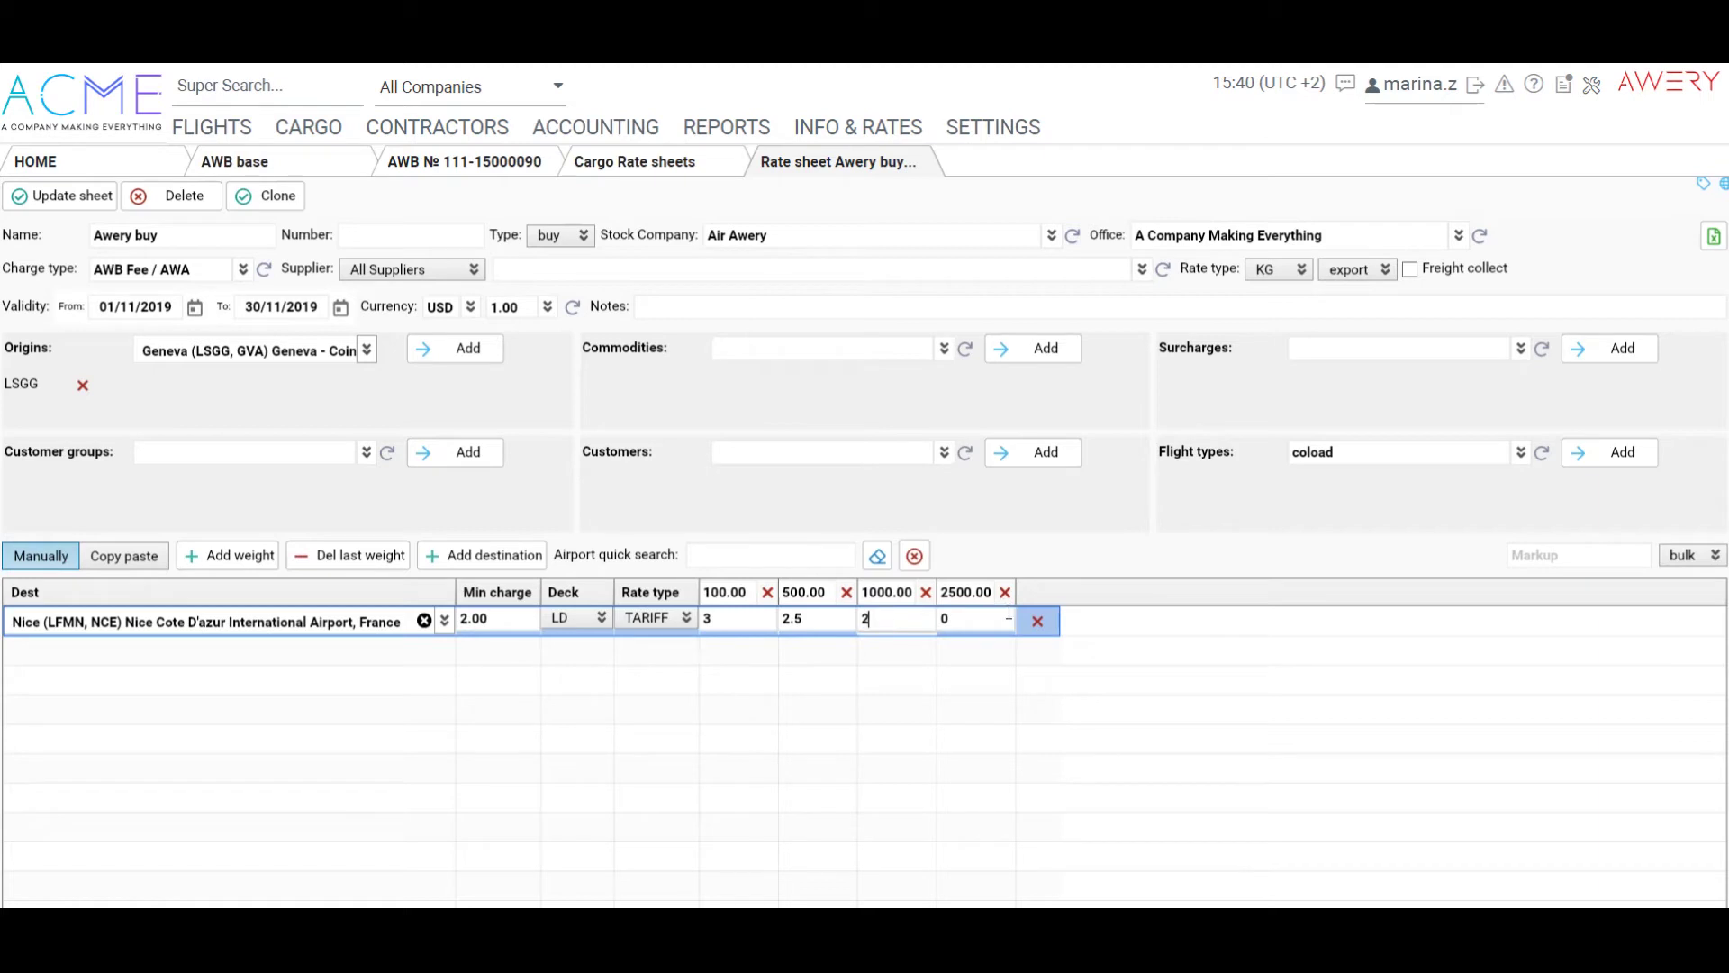
left_click(944, 620)
type("1.75")
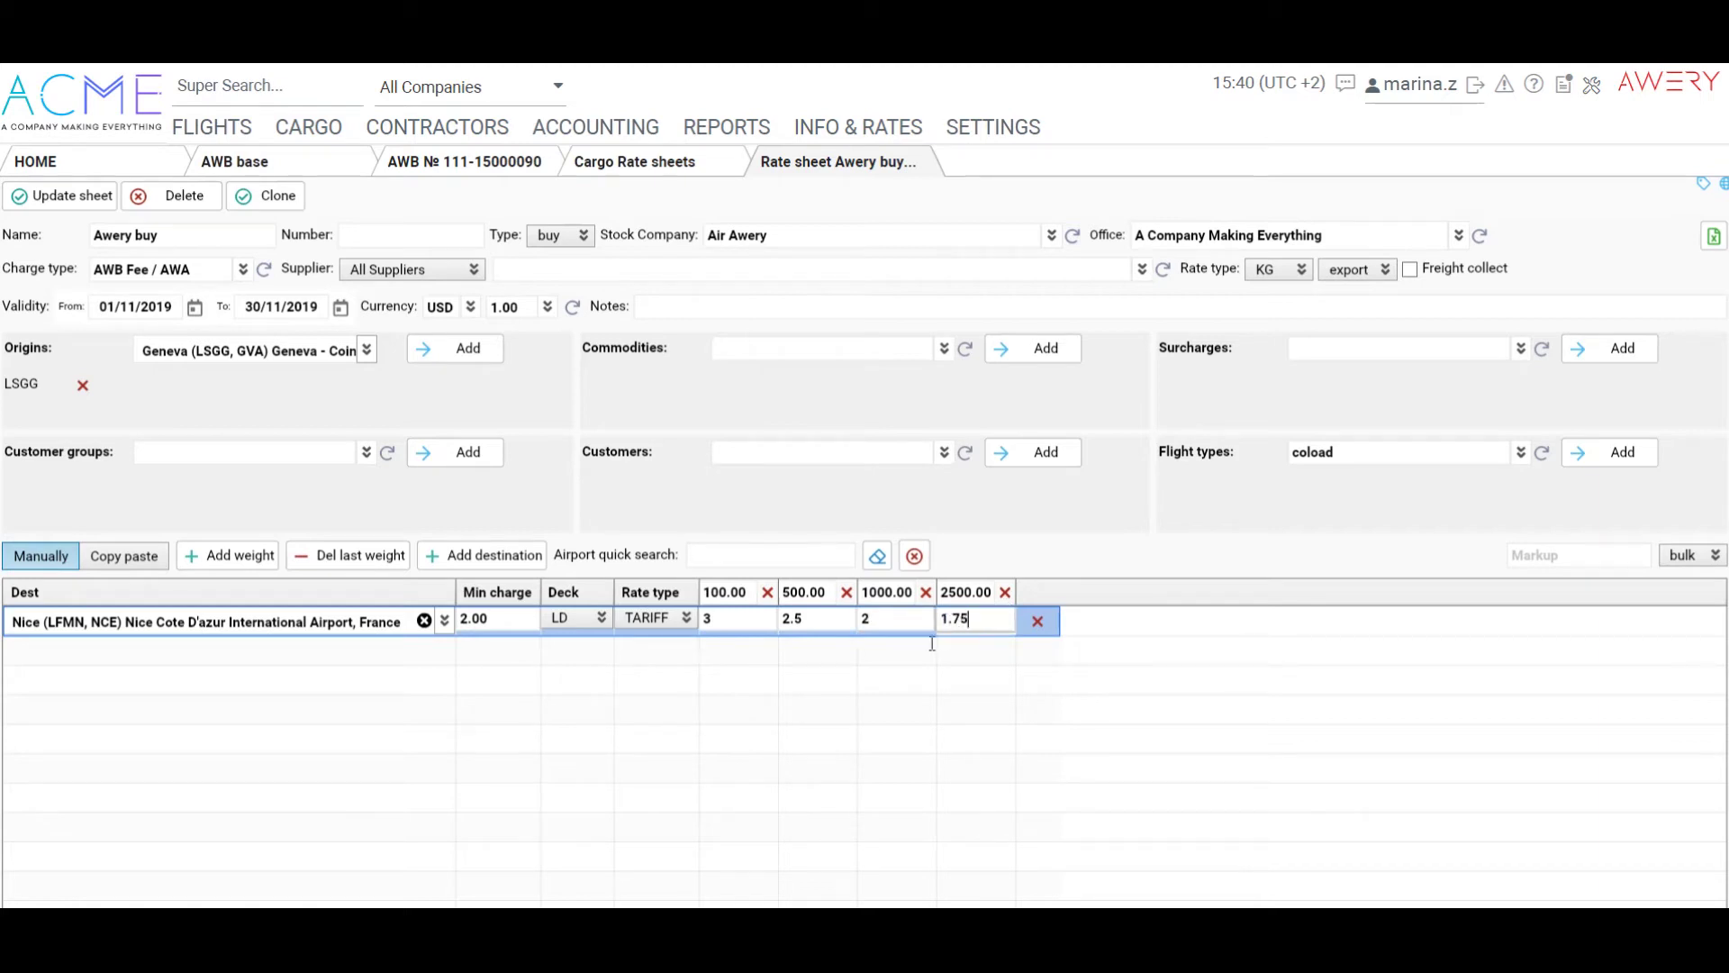
left_click(59, 193)
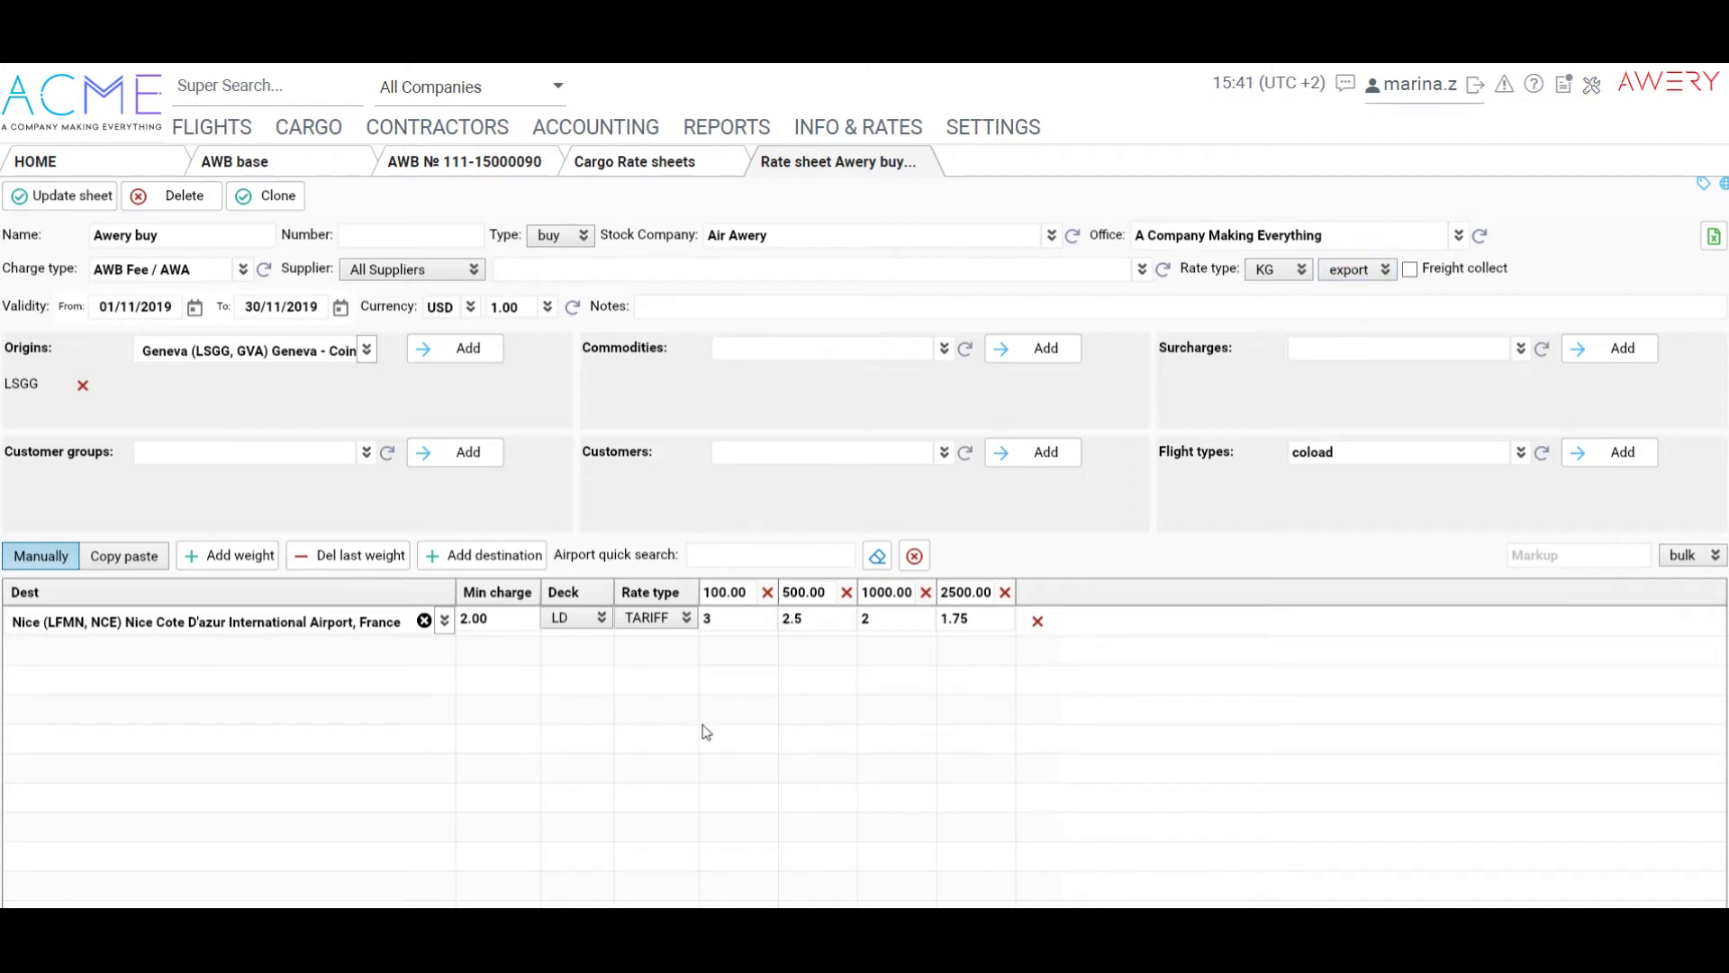
left_click(278, 200)
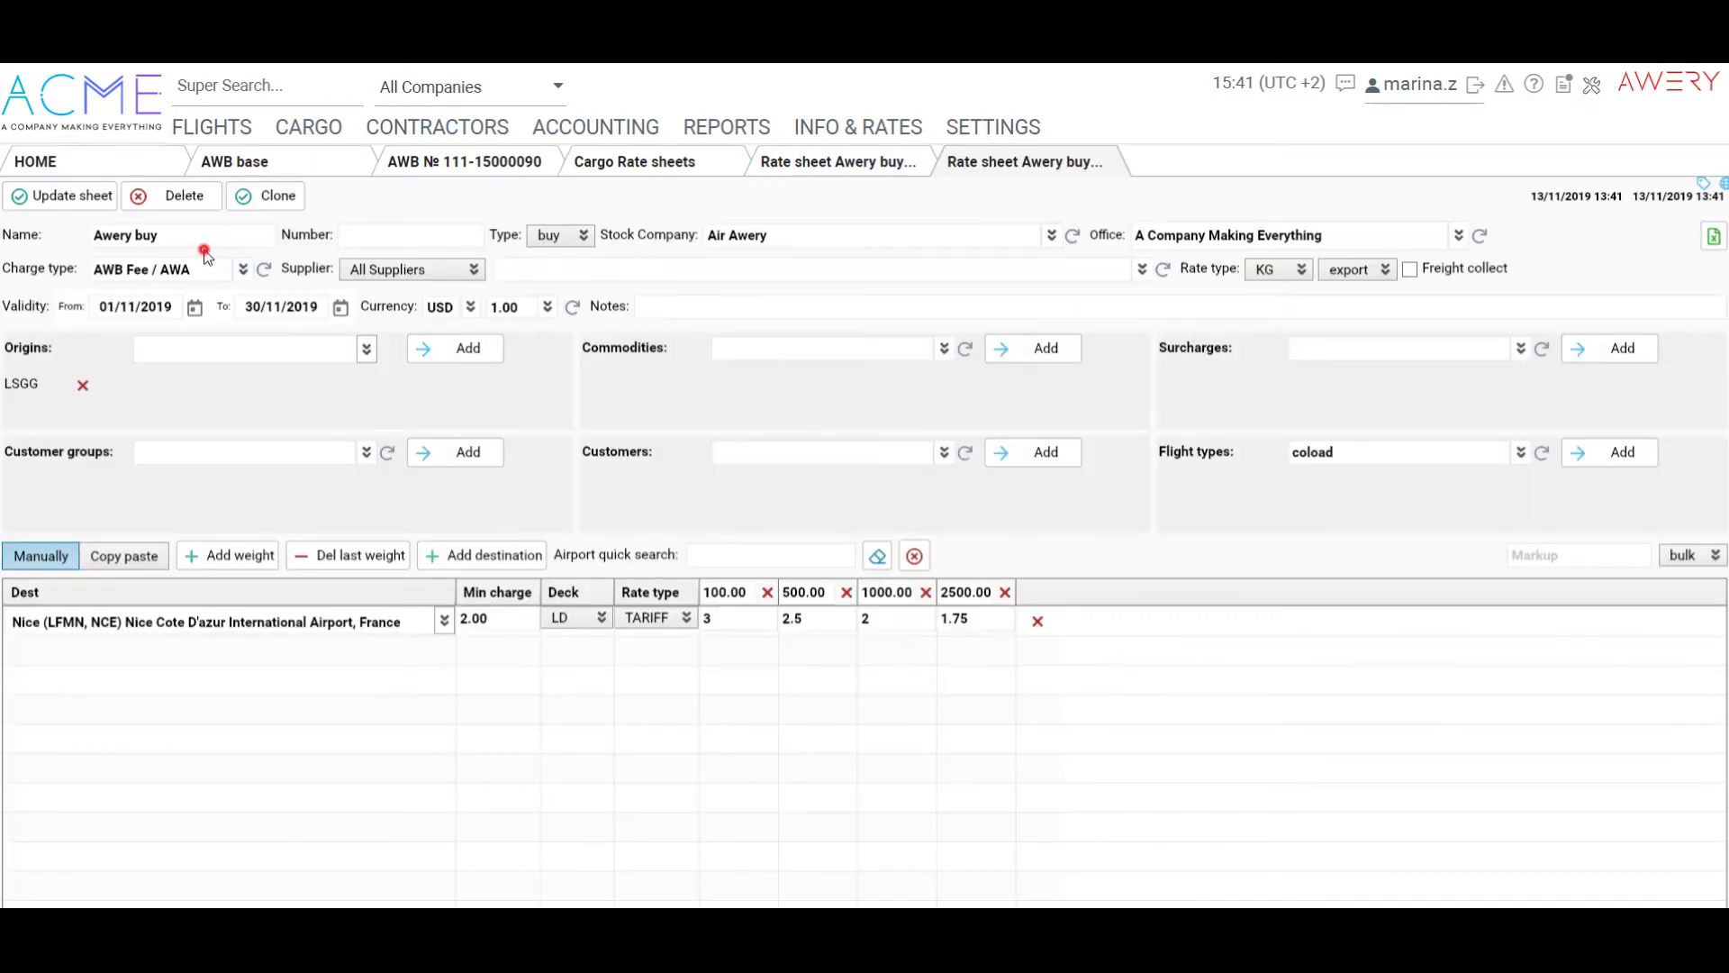
- Rename the cloned sheet to 'Awery sell' and set its type to sell
left_click(205, 239)
left_click(209, 241)
key("BackSpace")
key("BackSpace")
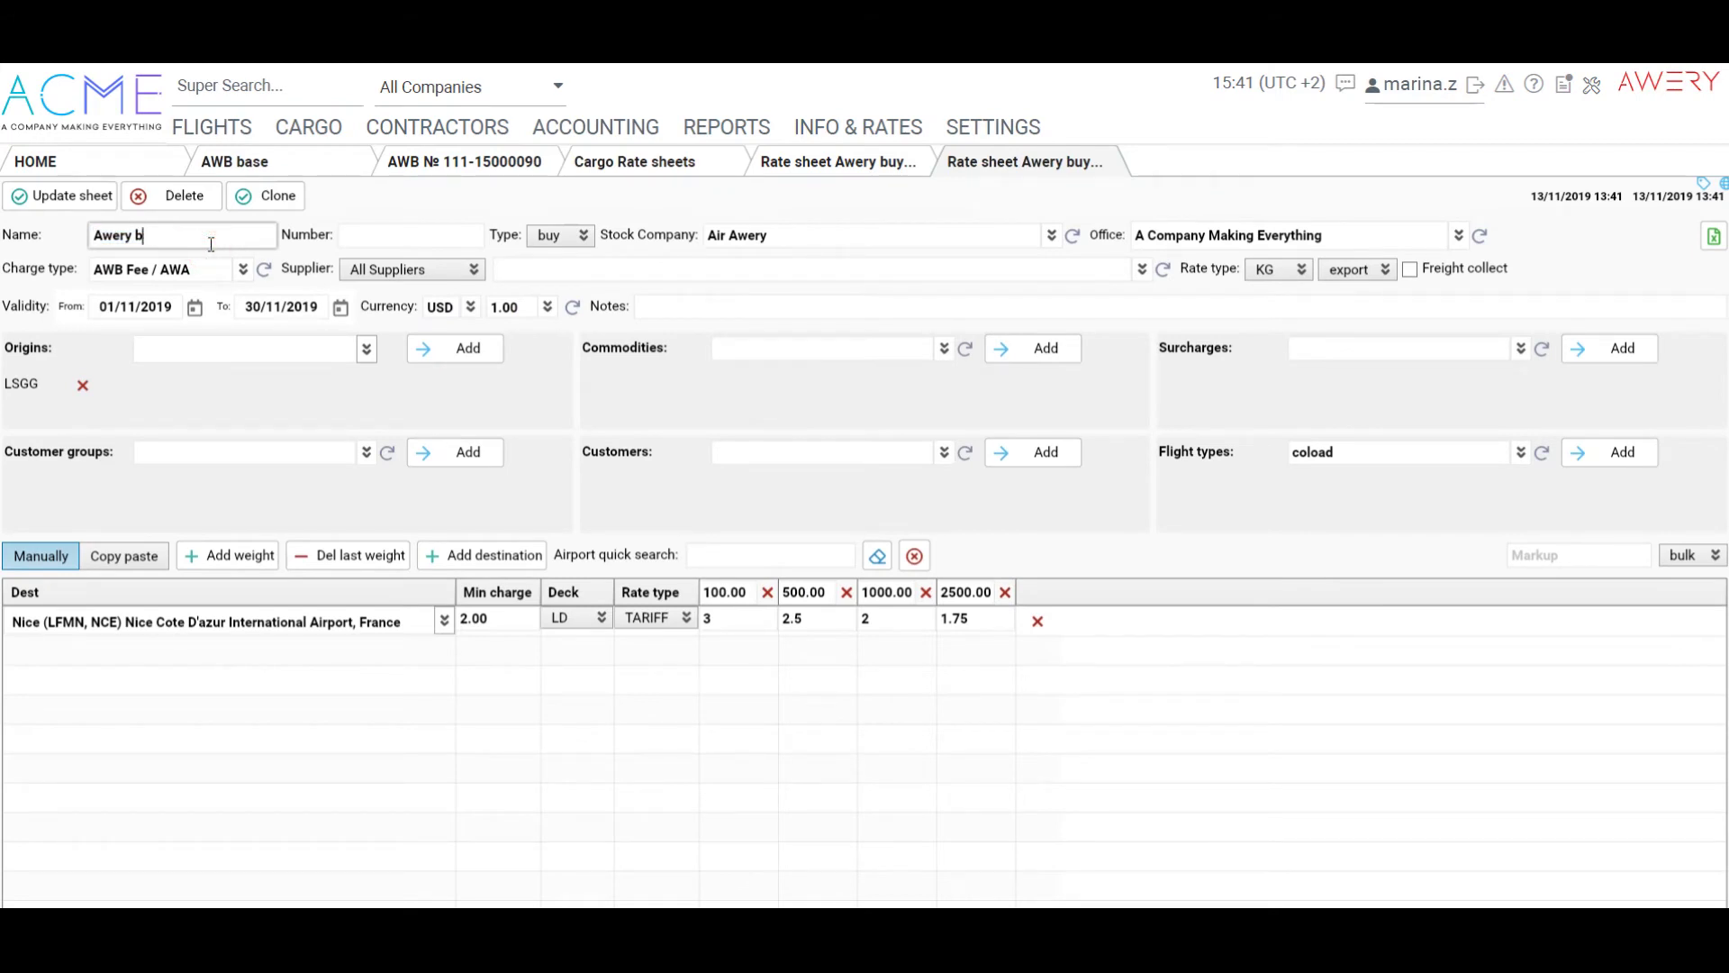
key("BackSpace")
type("sell")
left_click(551, 235)
left_click(538, 281)
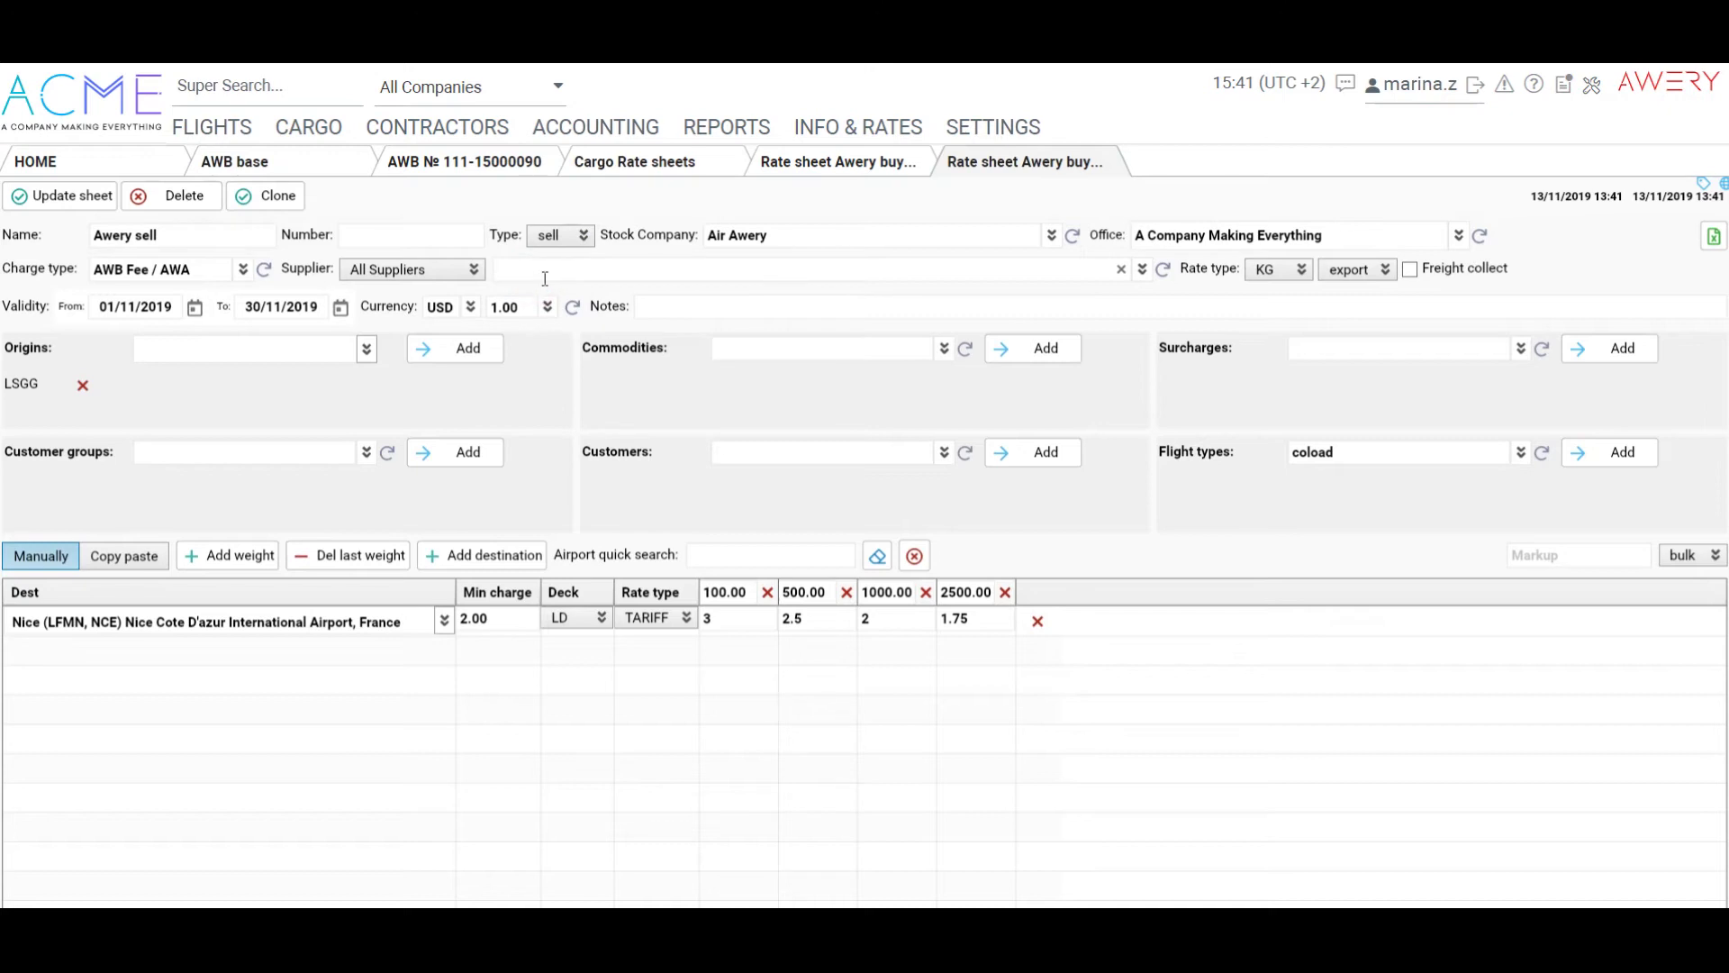
- Apply a 15% markup to the sheet and save it
left_click(1692, 554)
left_click(1683, 598)
left_click(1582, 557)
type("15")
left_click(1551, 635)
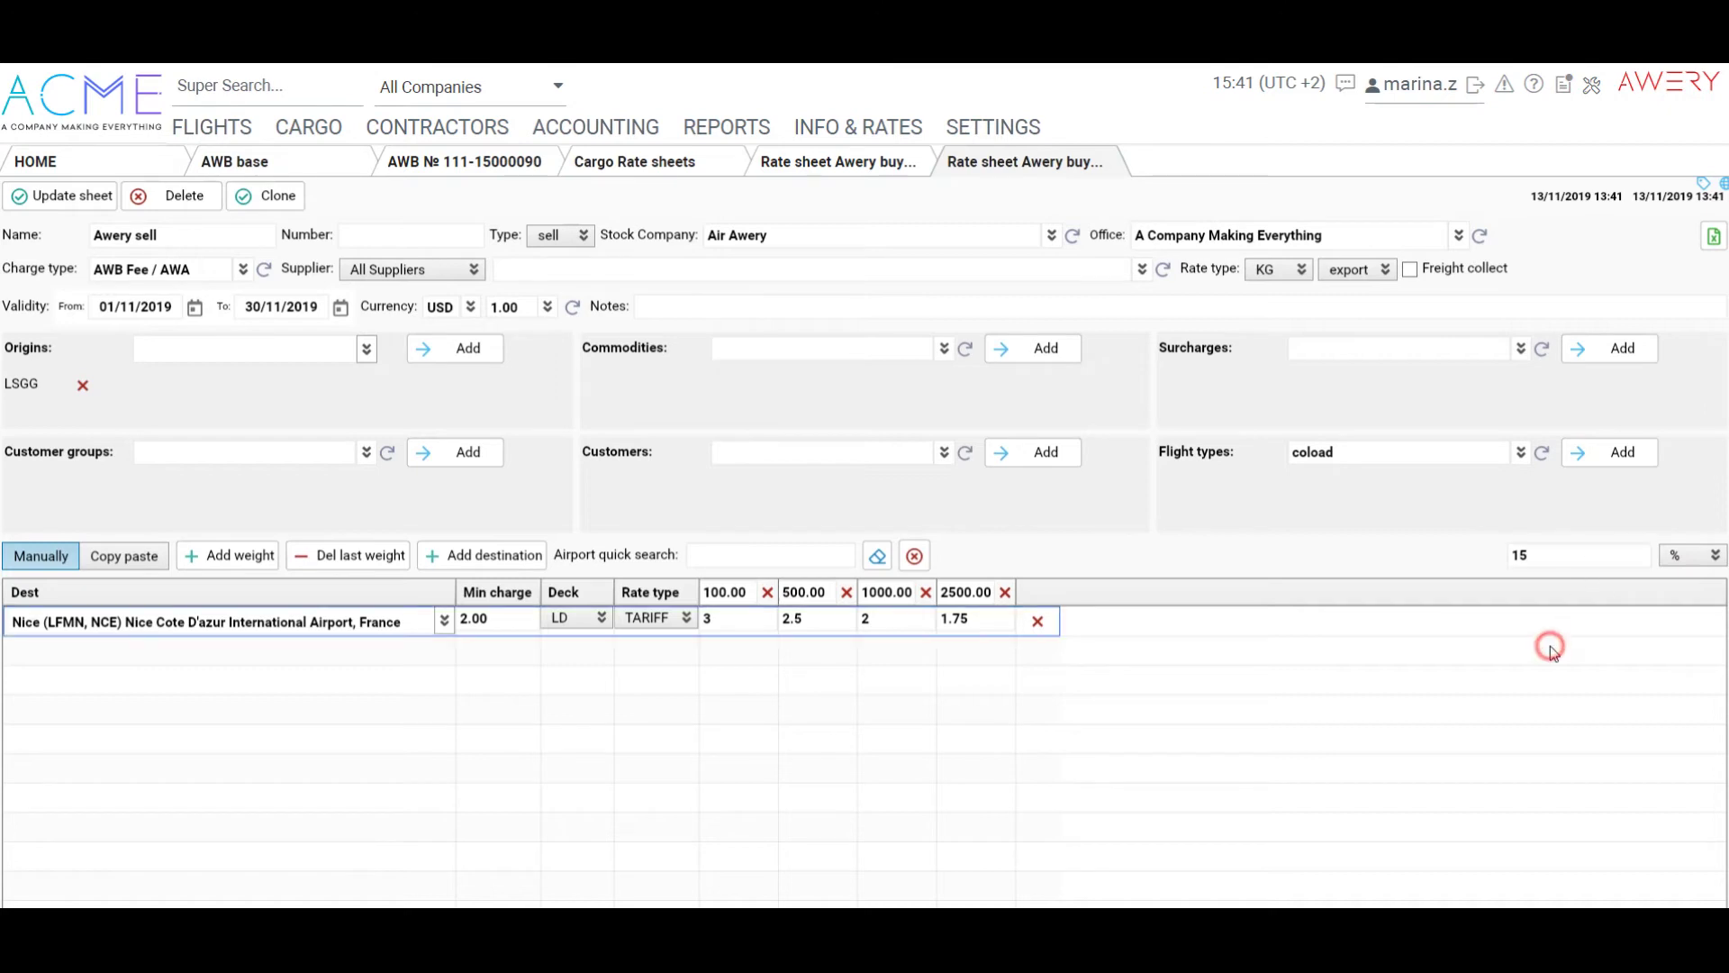
left_click(19, 196)
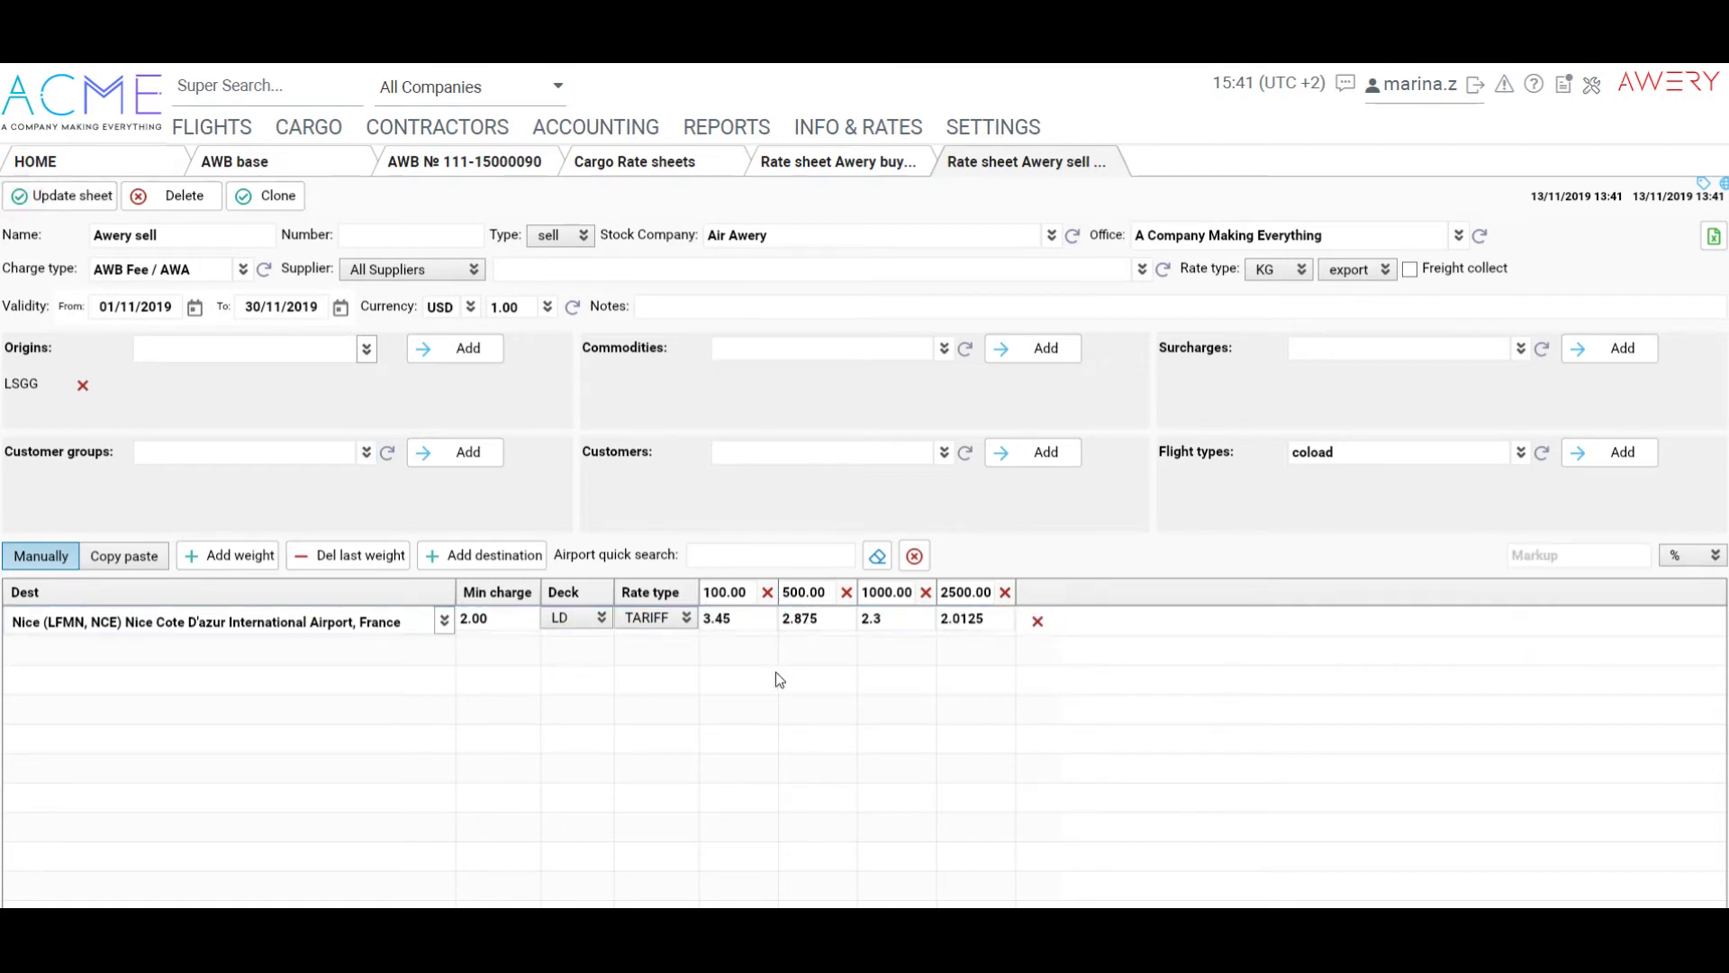
- Check the marked-up Nice rates 2.55/2.125/1.7/1.4875 and save the sell sheet
left_click(734, 619)
left_click(842, 619)
left_click(915, 618)
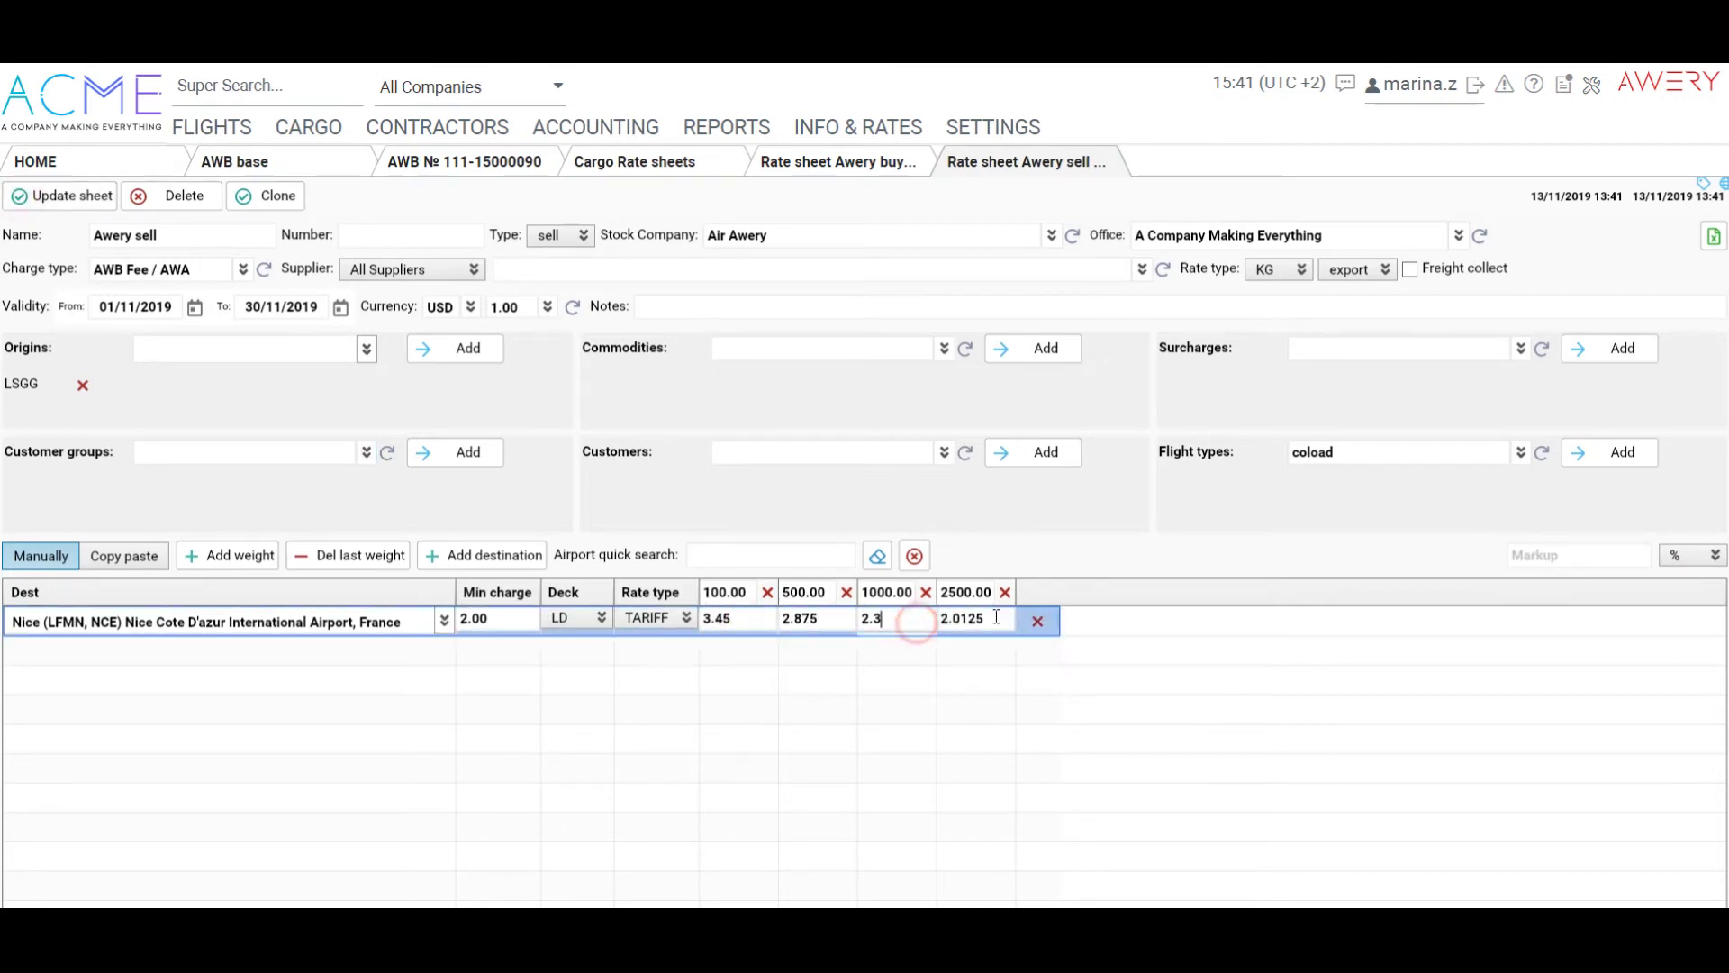
left_click(991, 619)
left_click(1132, 696)
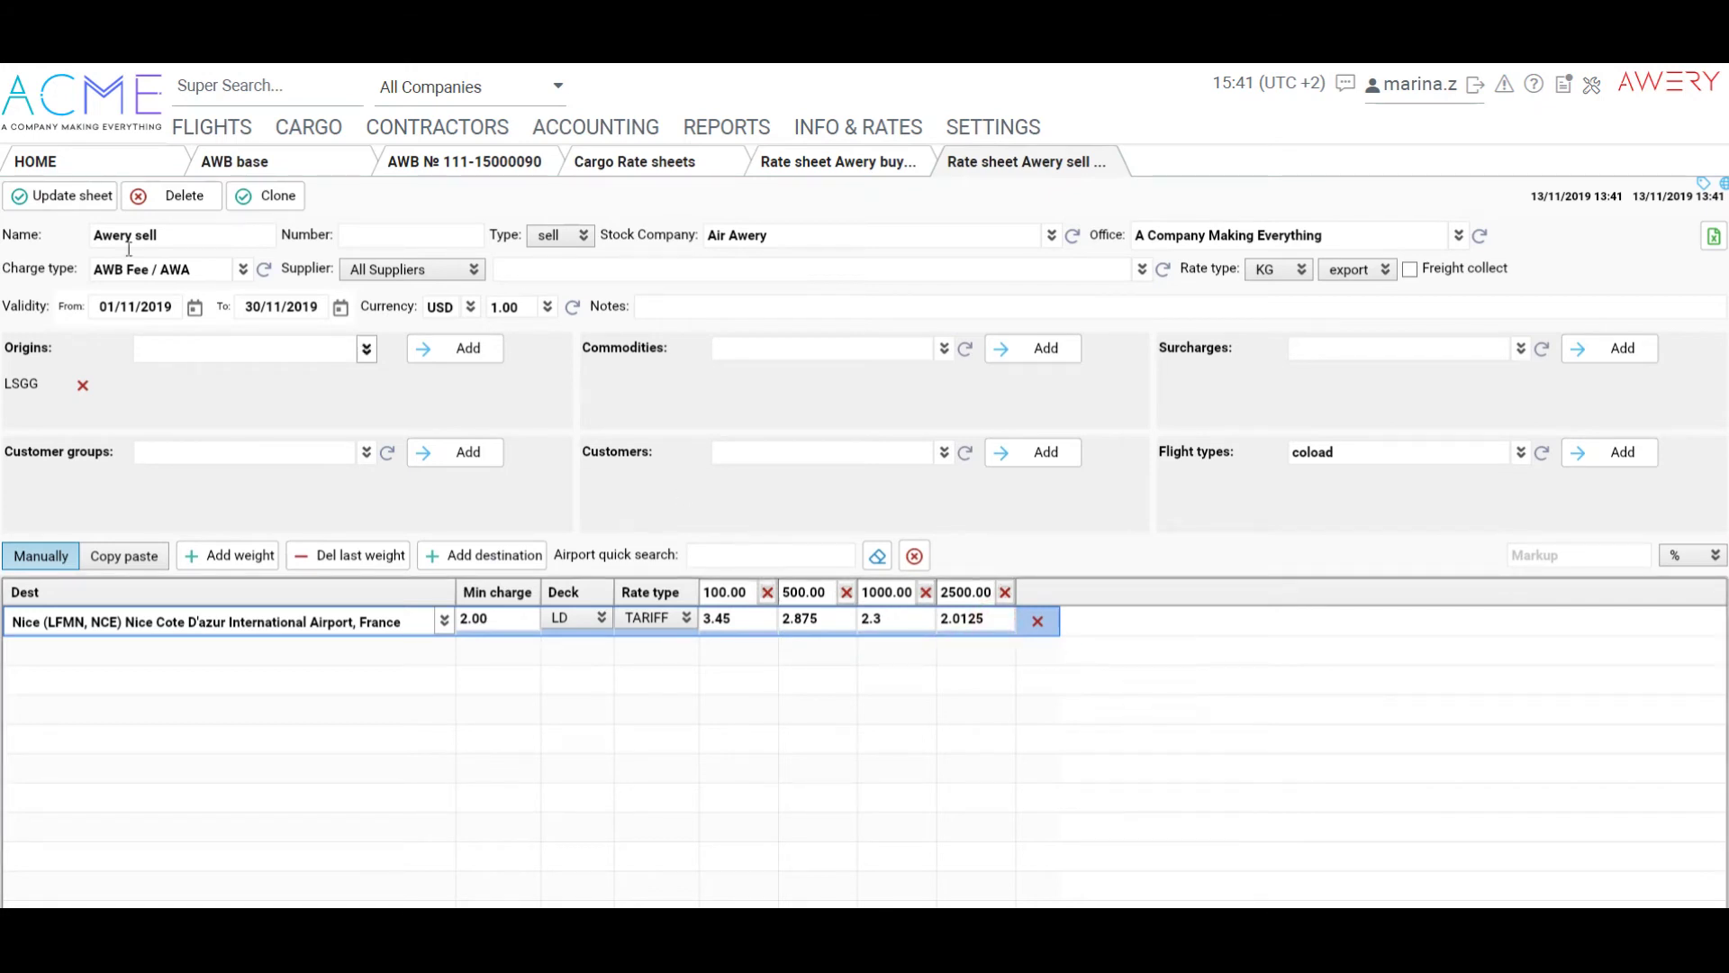
left_click(22, 189)
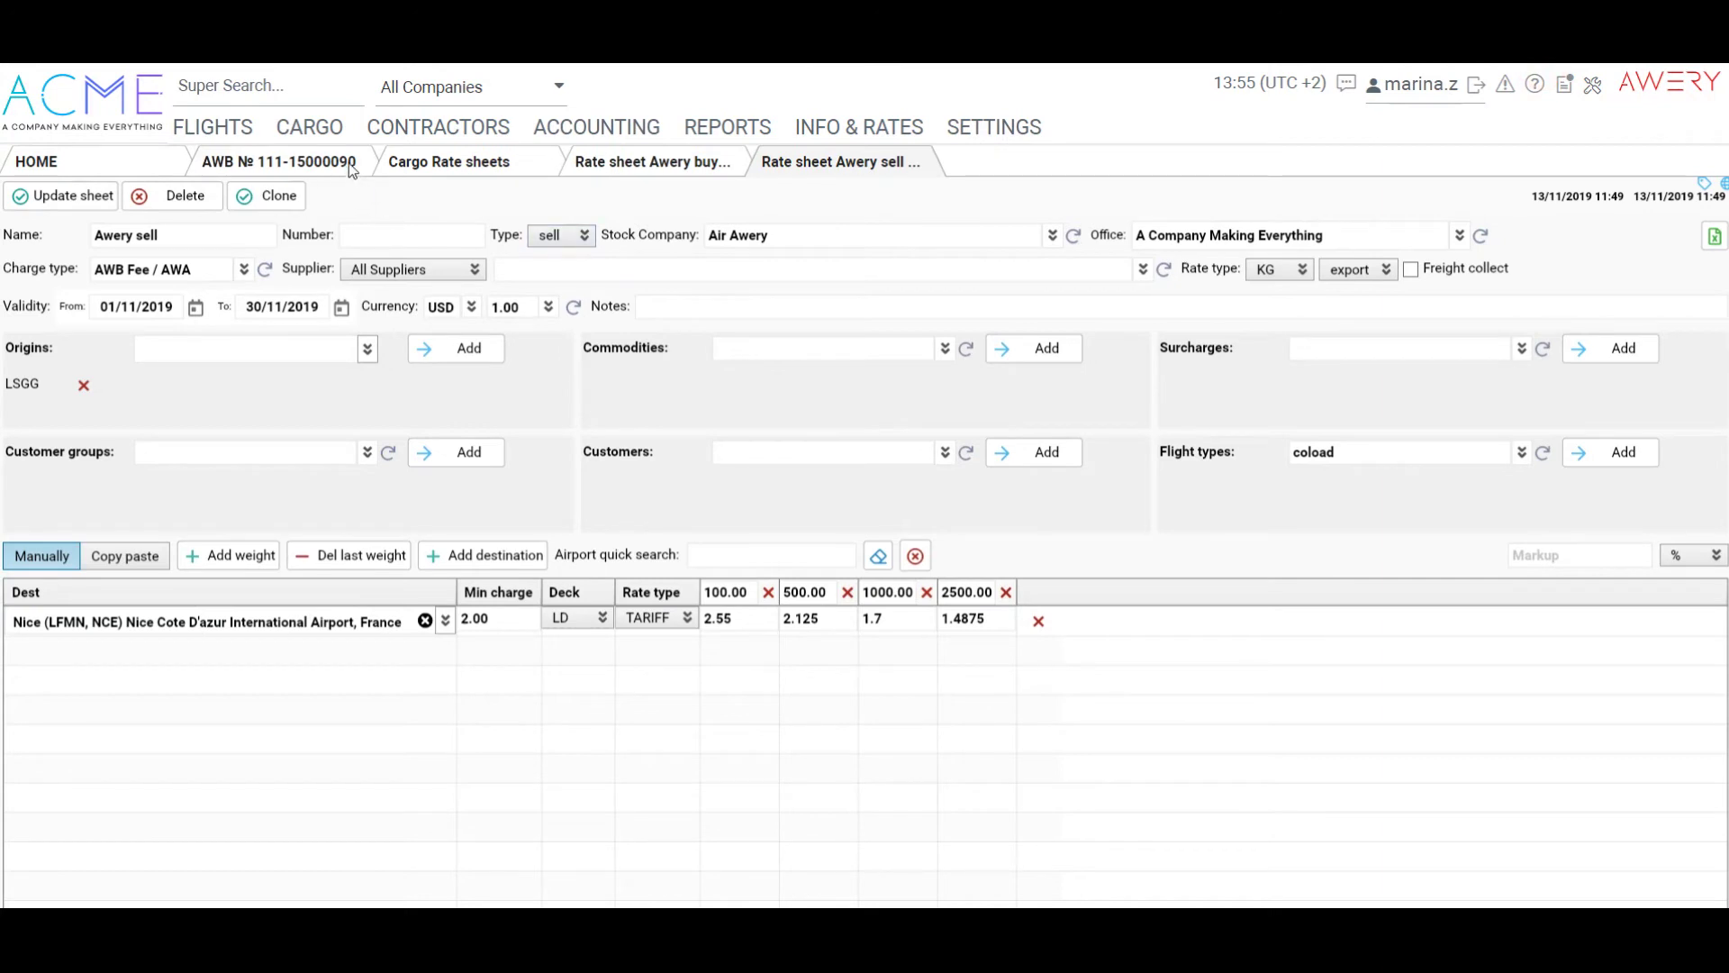
- On the air waybill, look up expense rate sheets and confirm Awery buy matches
left_click(352, 169)
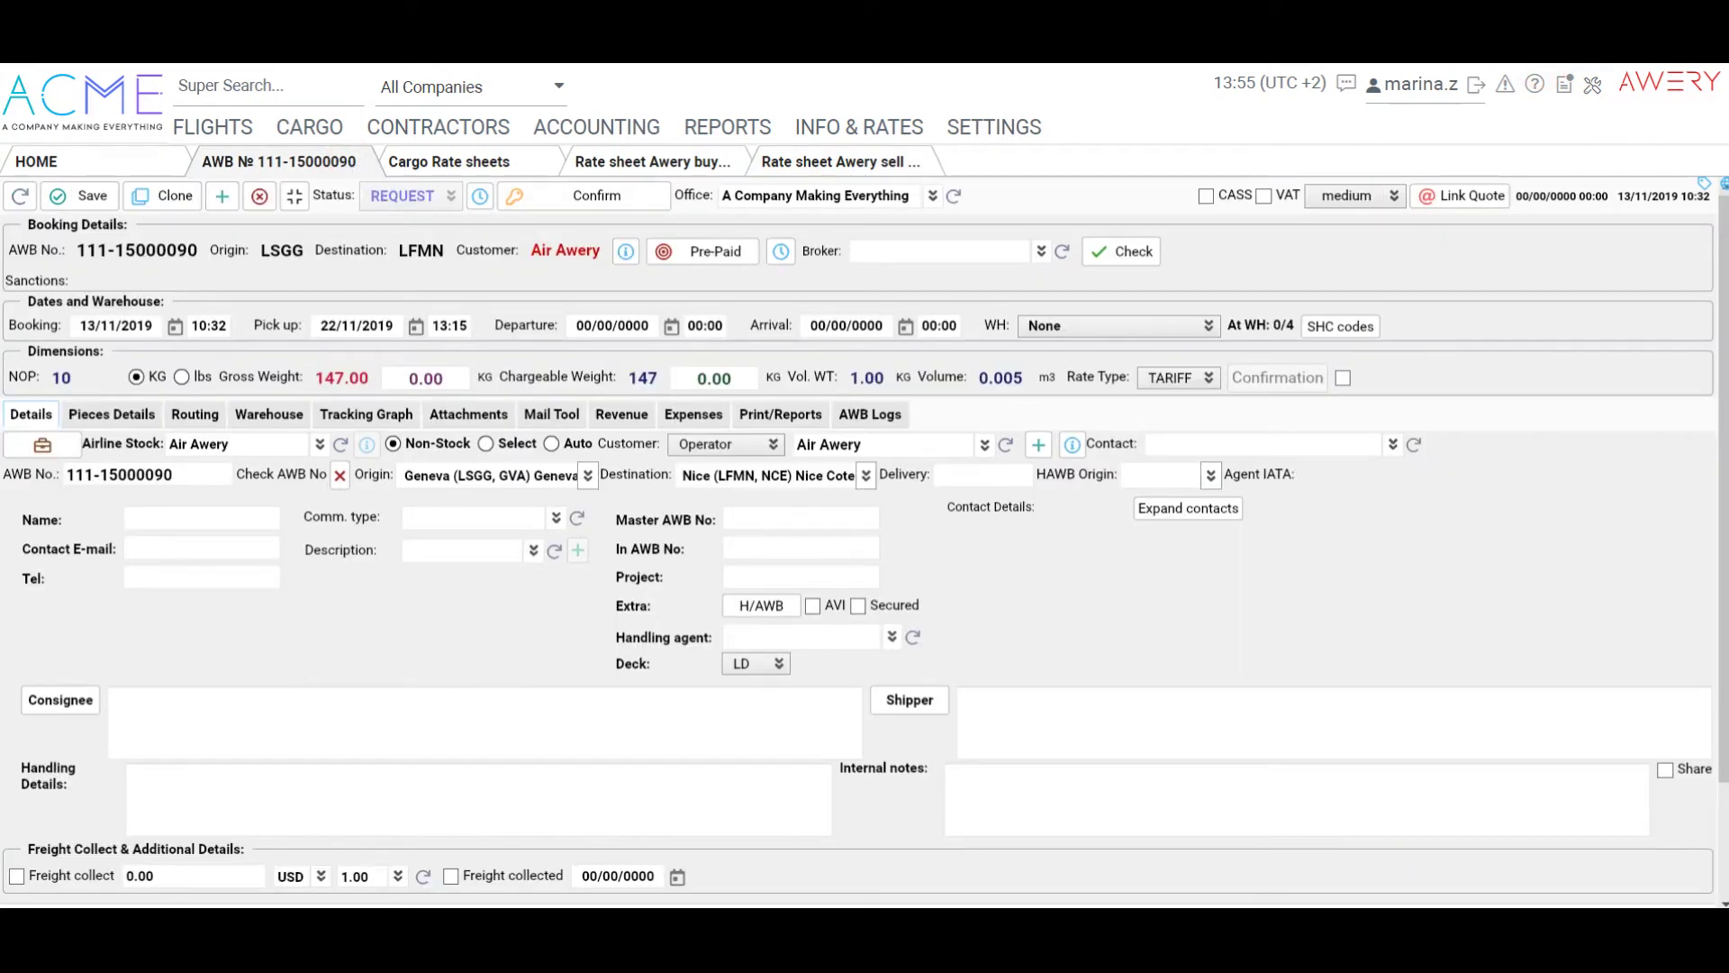
left_click(609, 416)
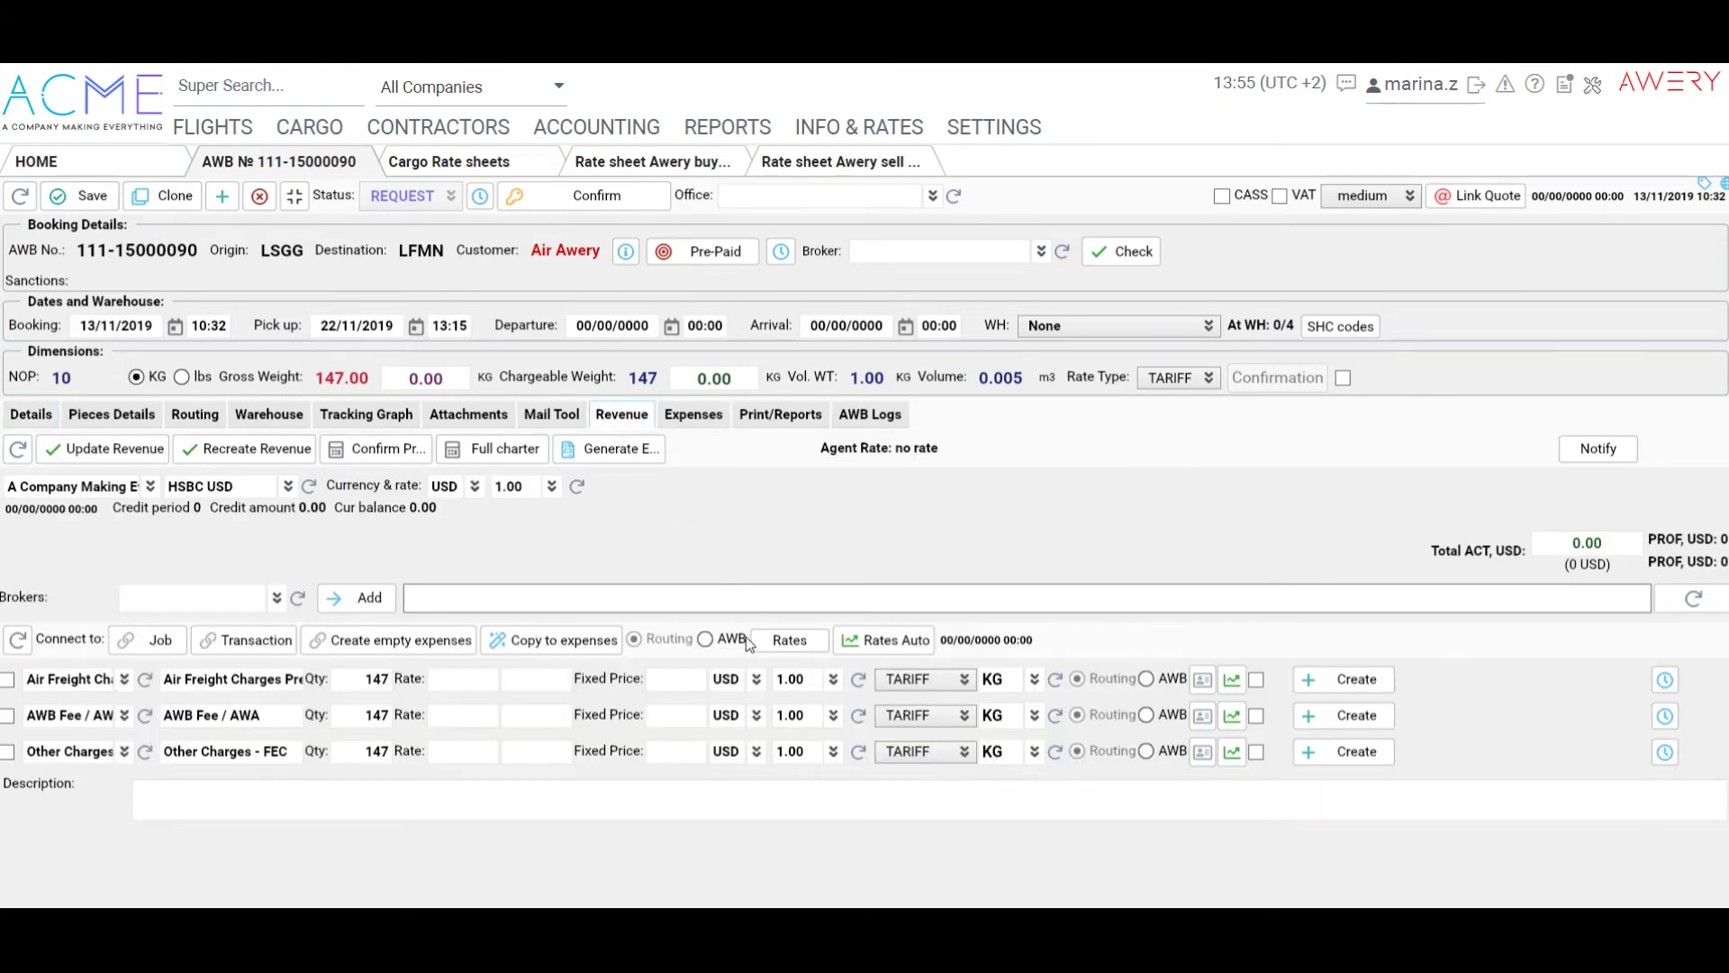
left_click(776, 640)
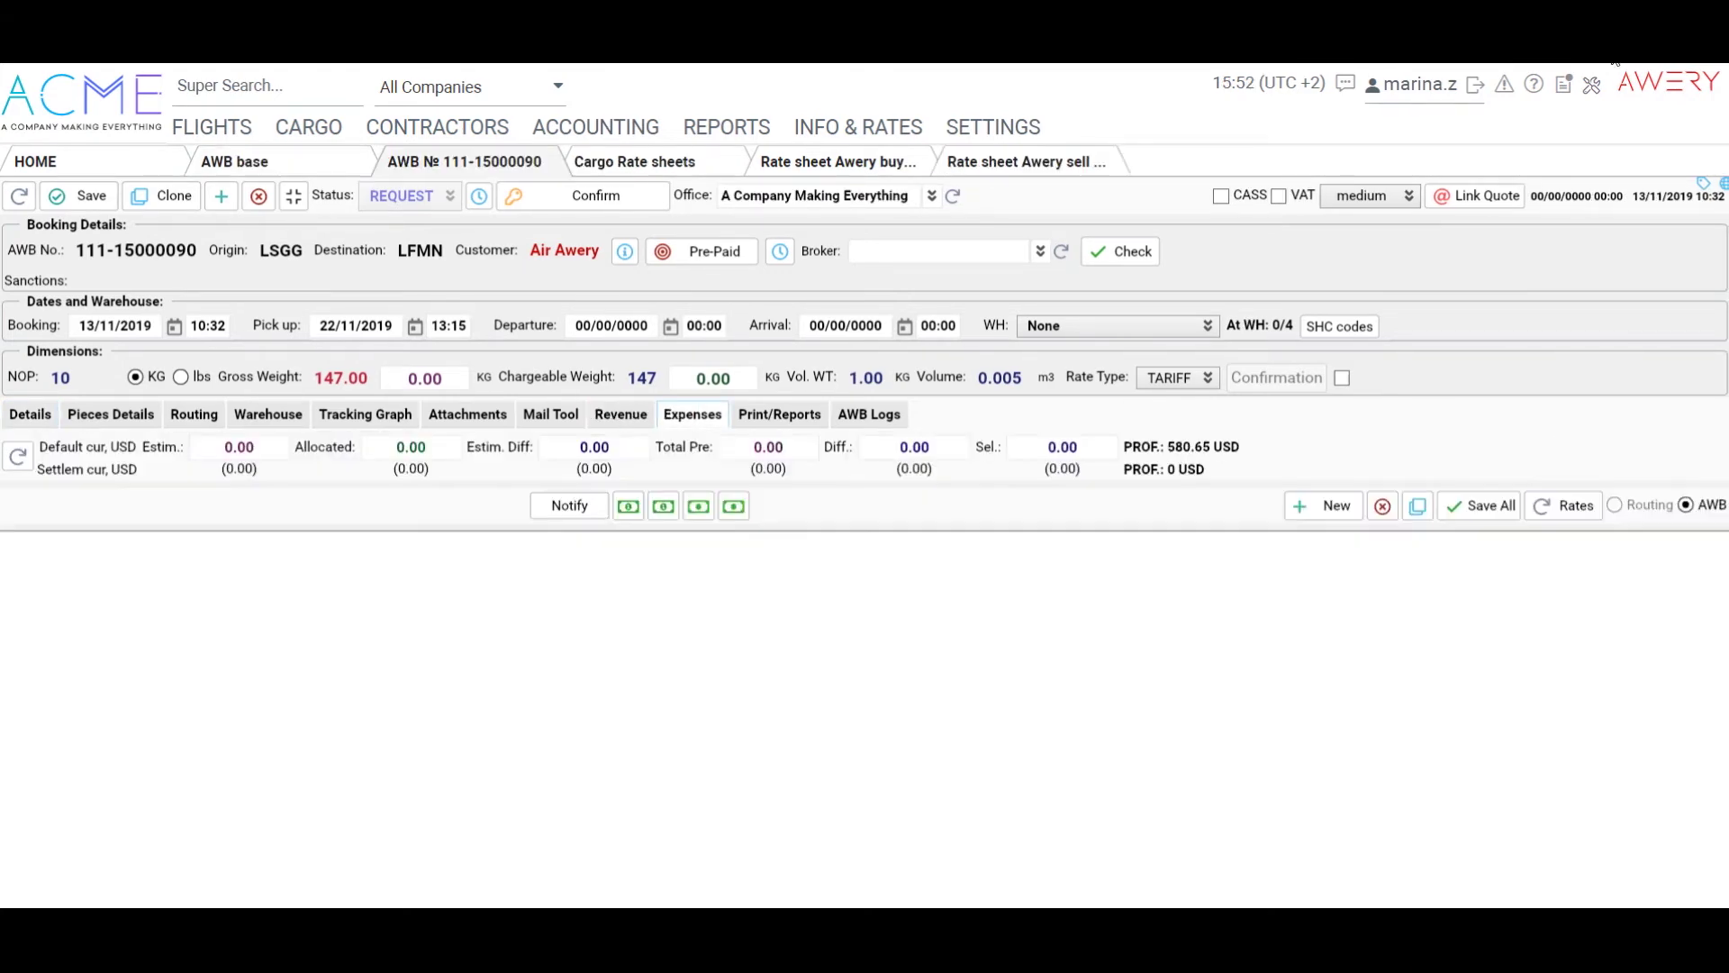
left_click(1563, 515)
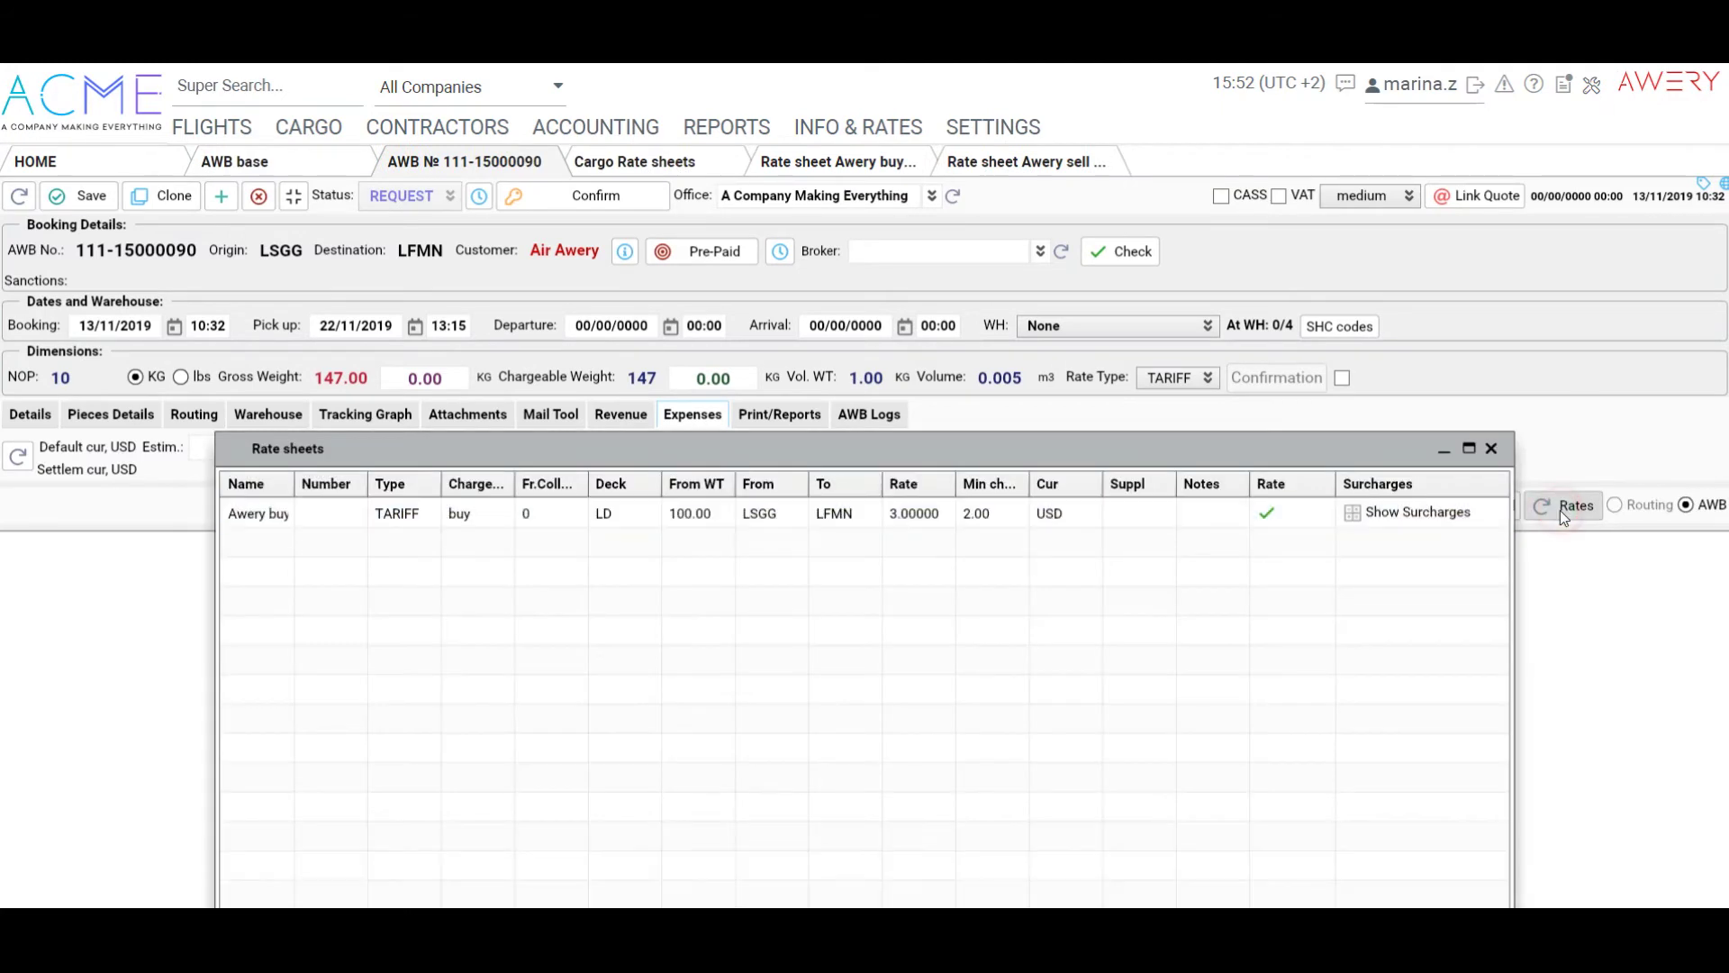
left_click(1288, 521)
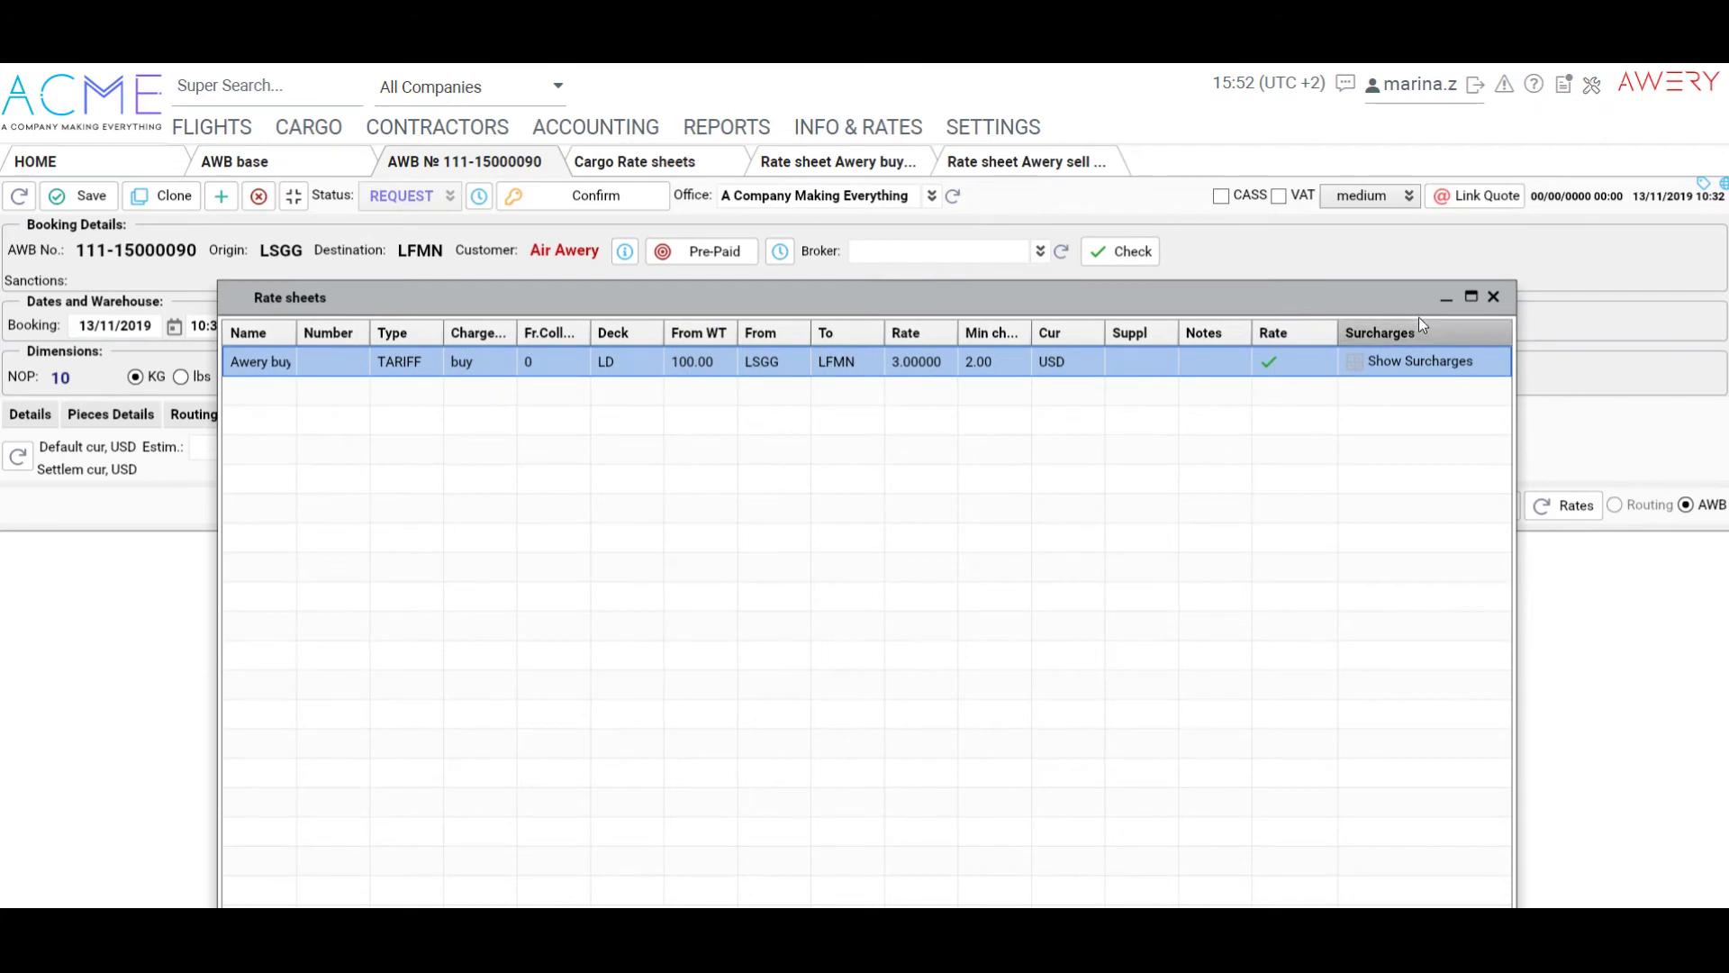
left_click(1493, 296)
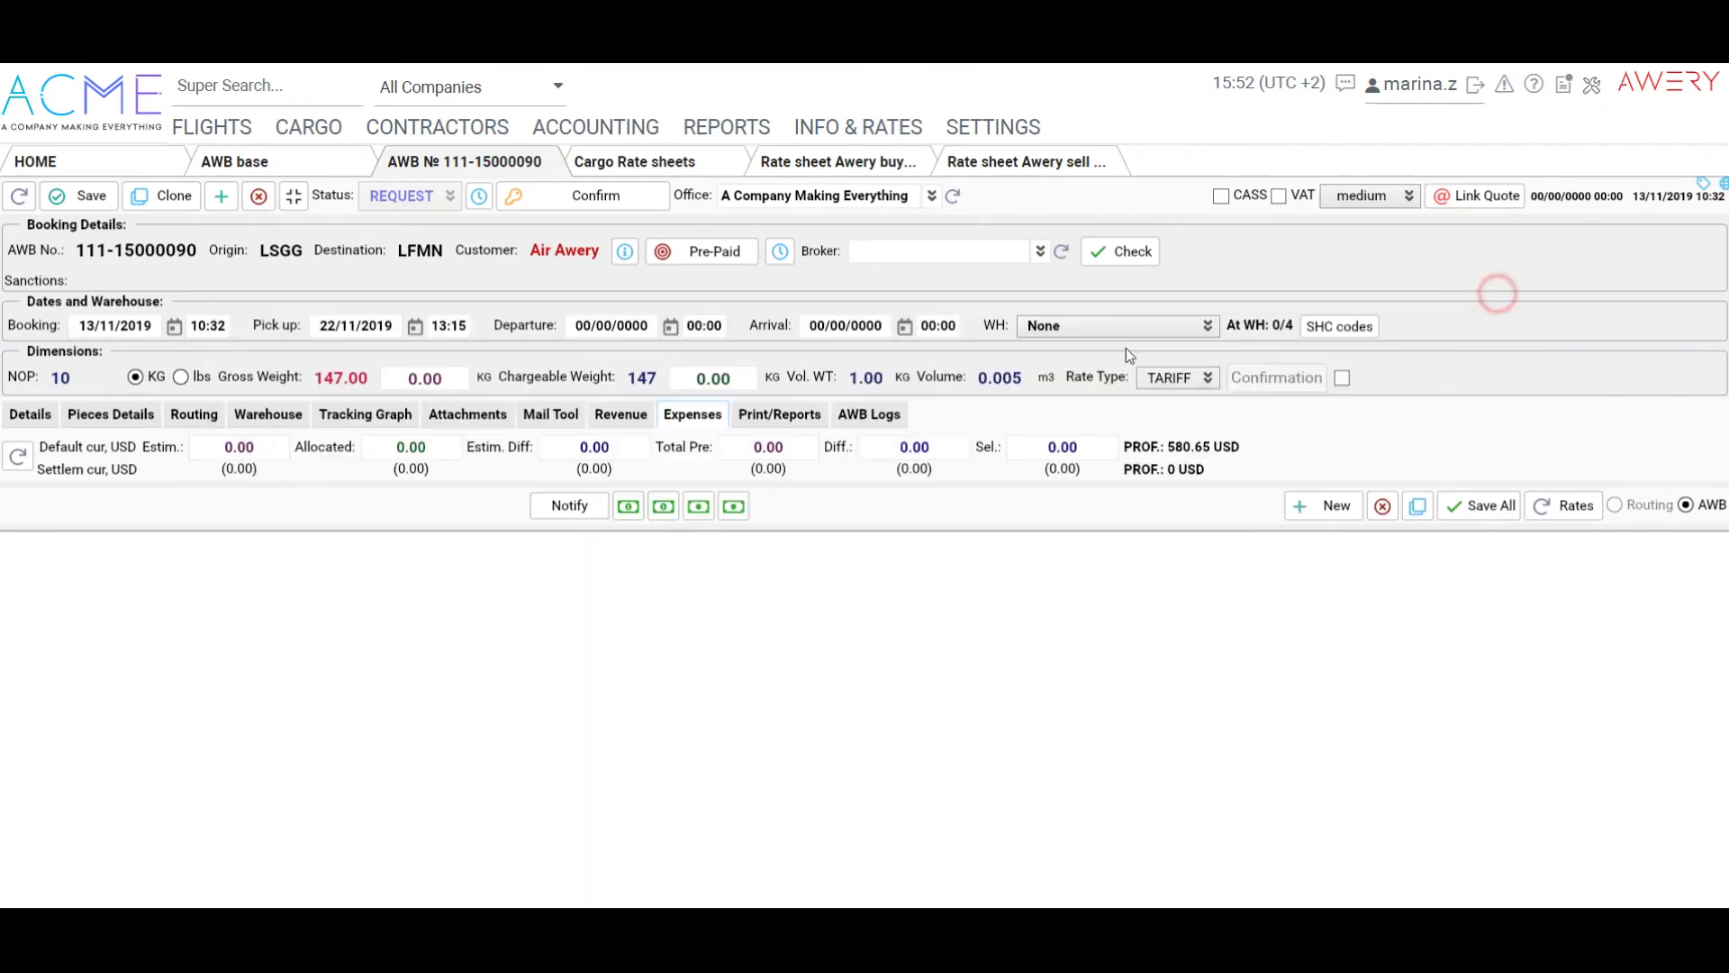
- Look up revenue rate sheets, confirm Awery sell matches, then return to the dashboard
left_click(623, 416)
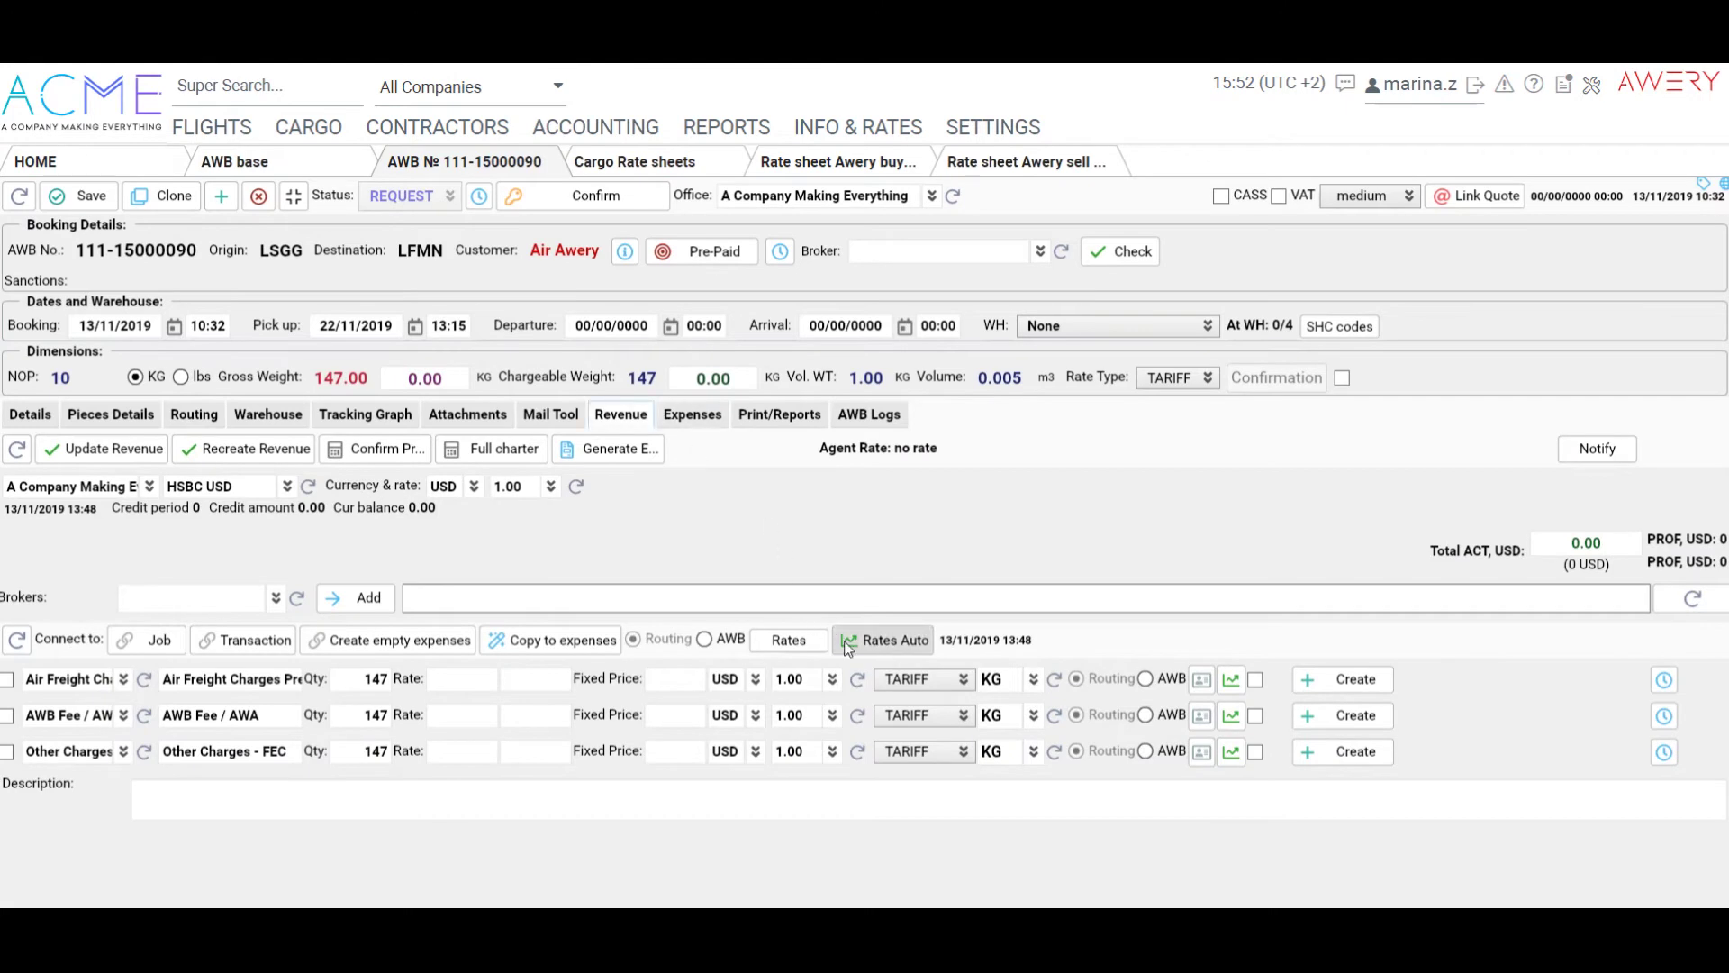
left_click(802, 643)
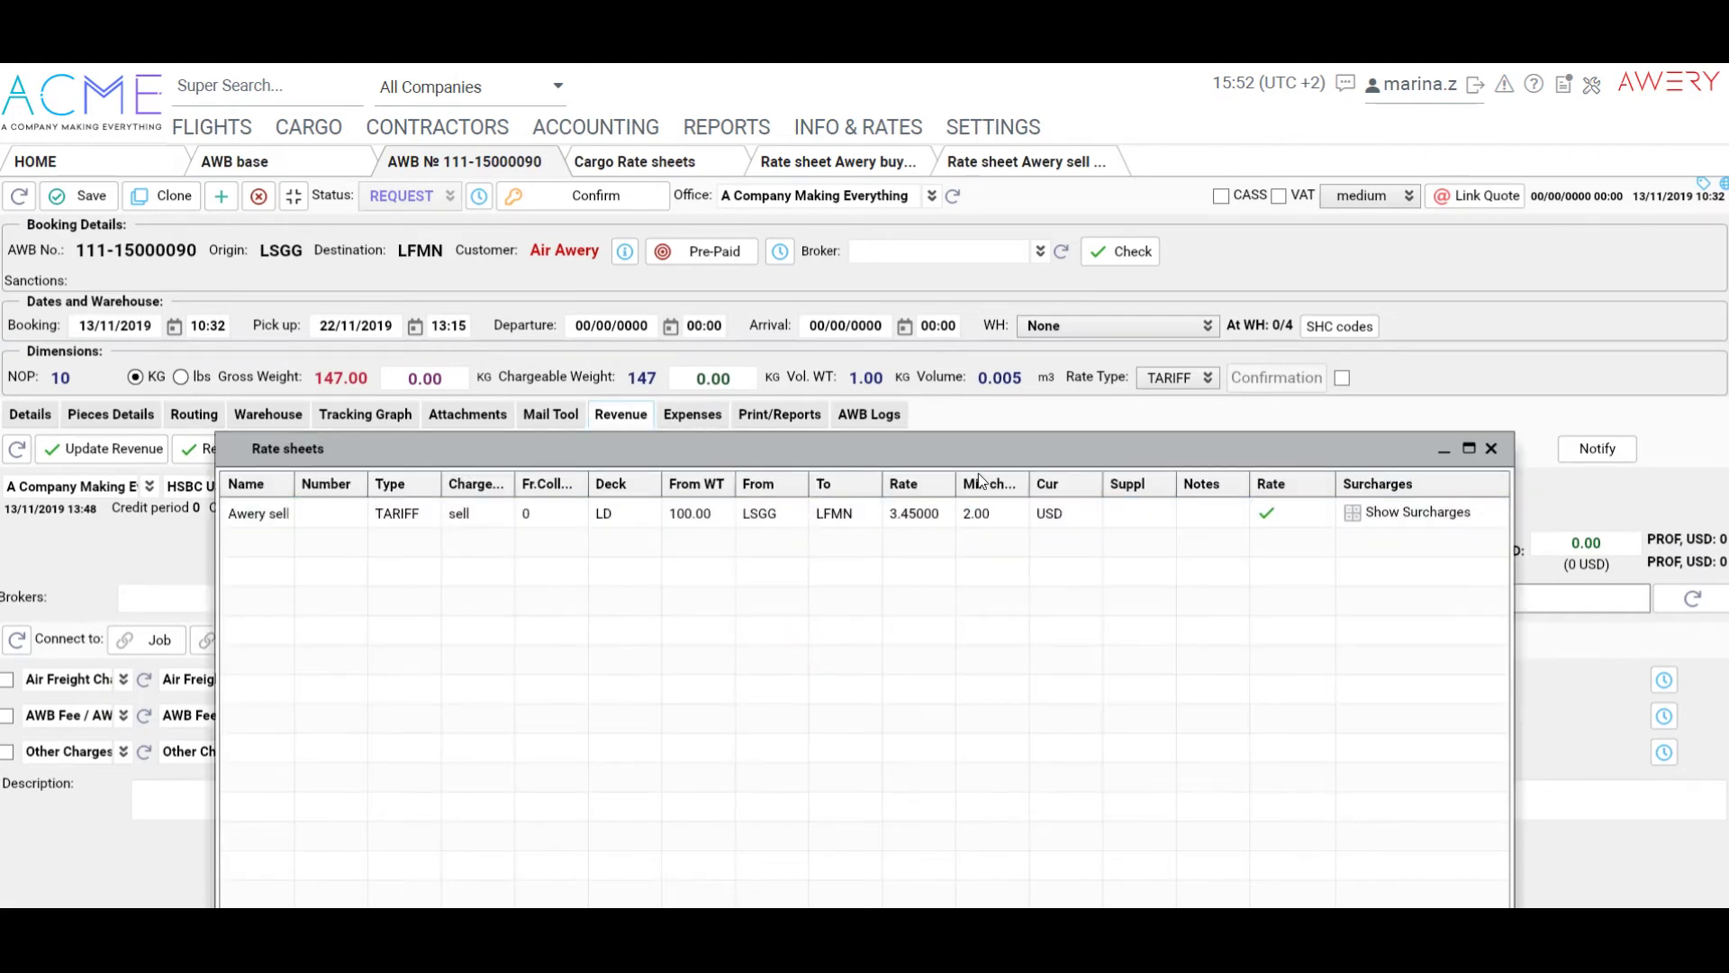
left_click_drag(976, 456, 995, 355)
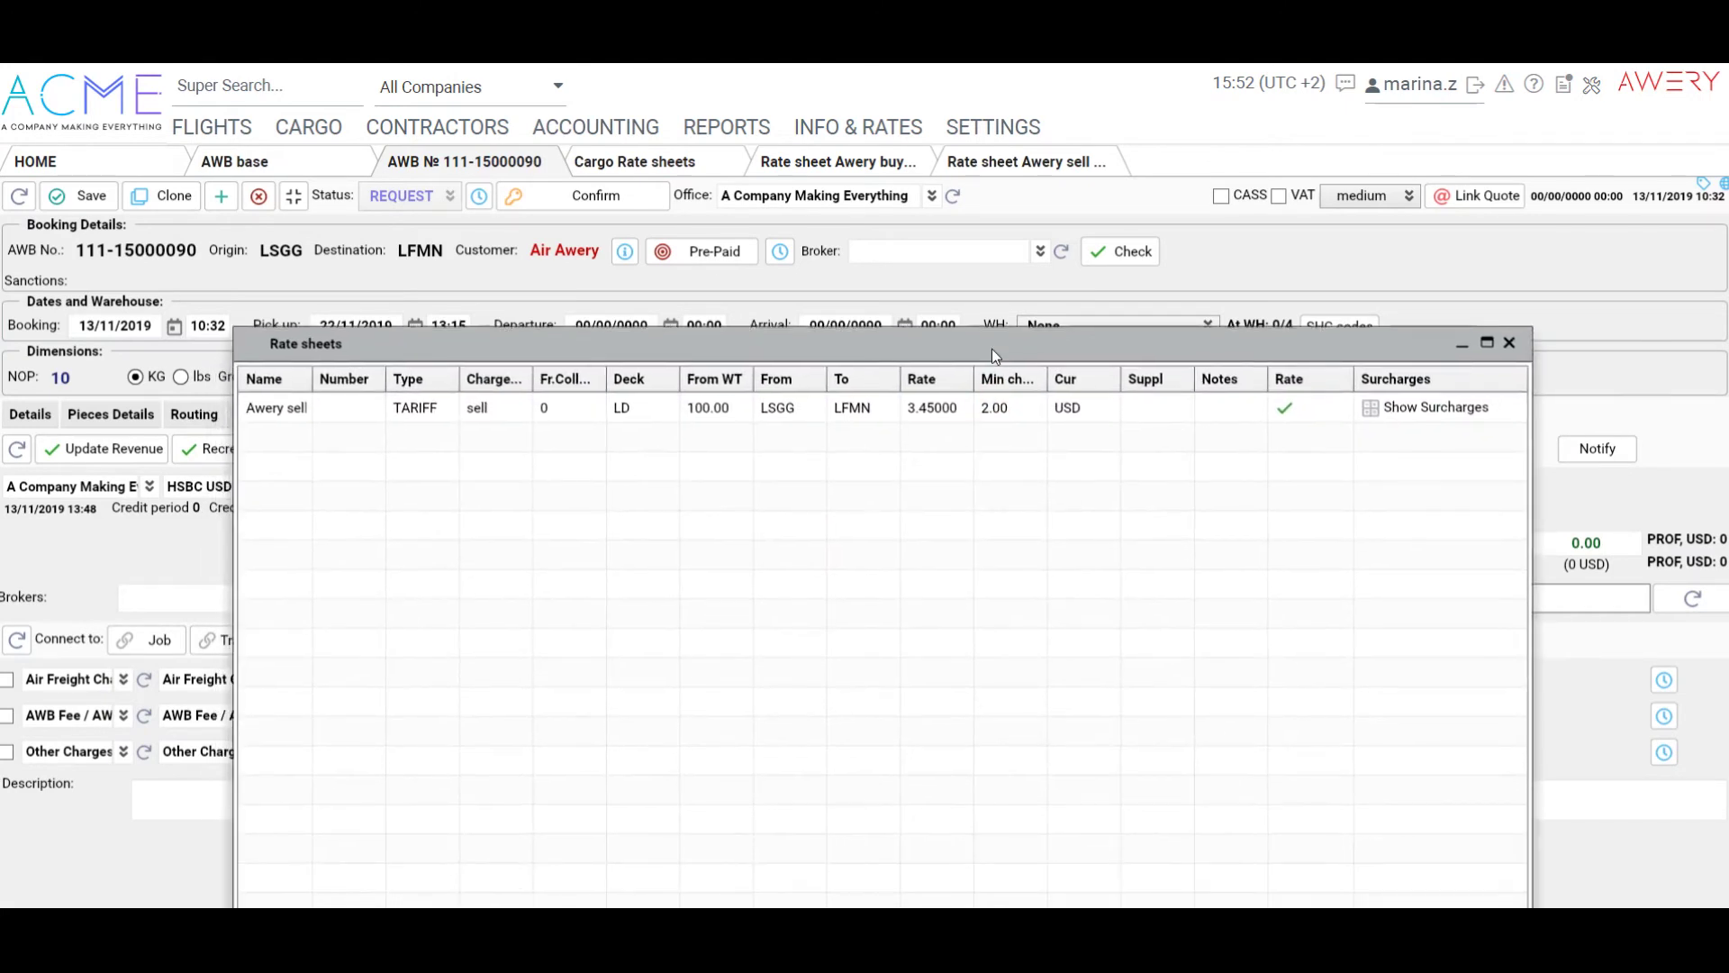
left_click(995, 411)
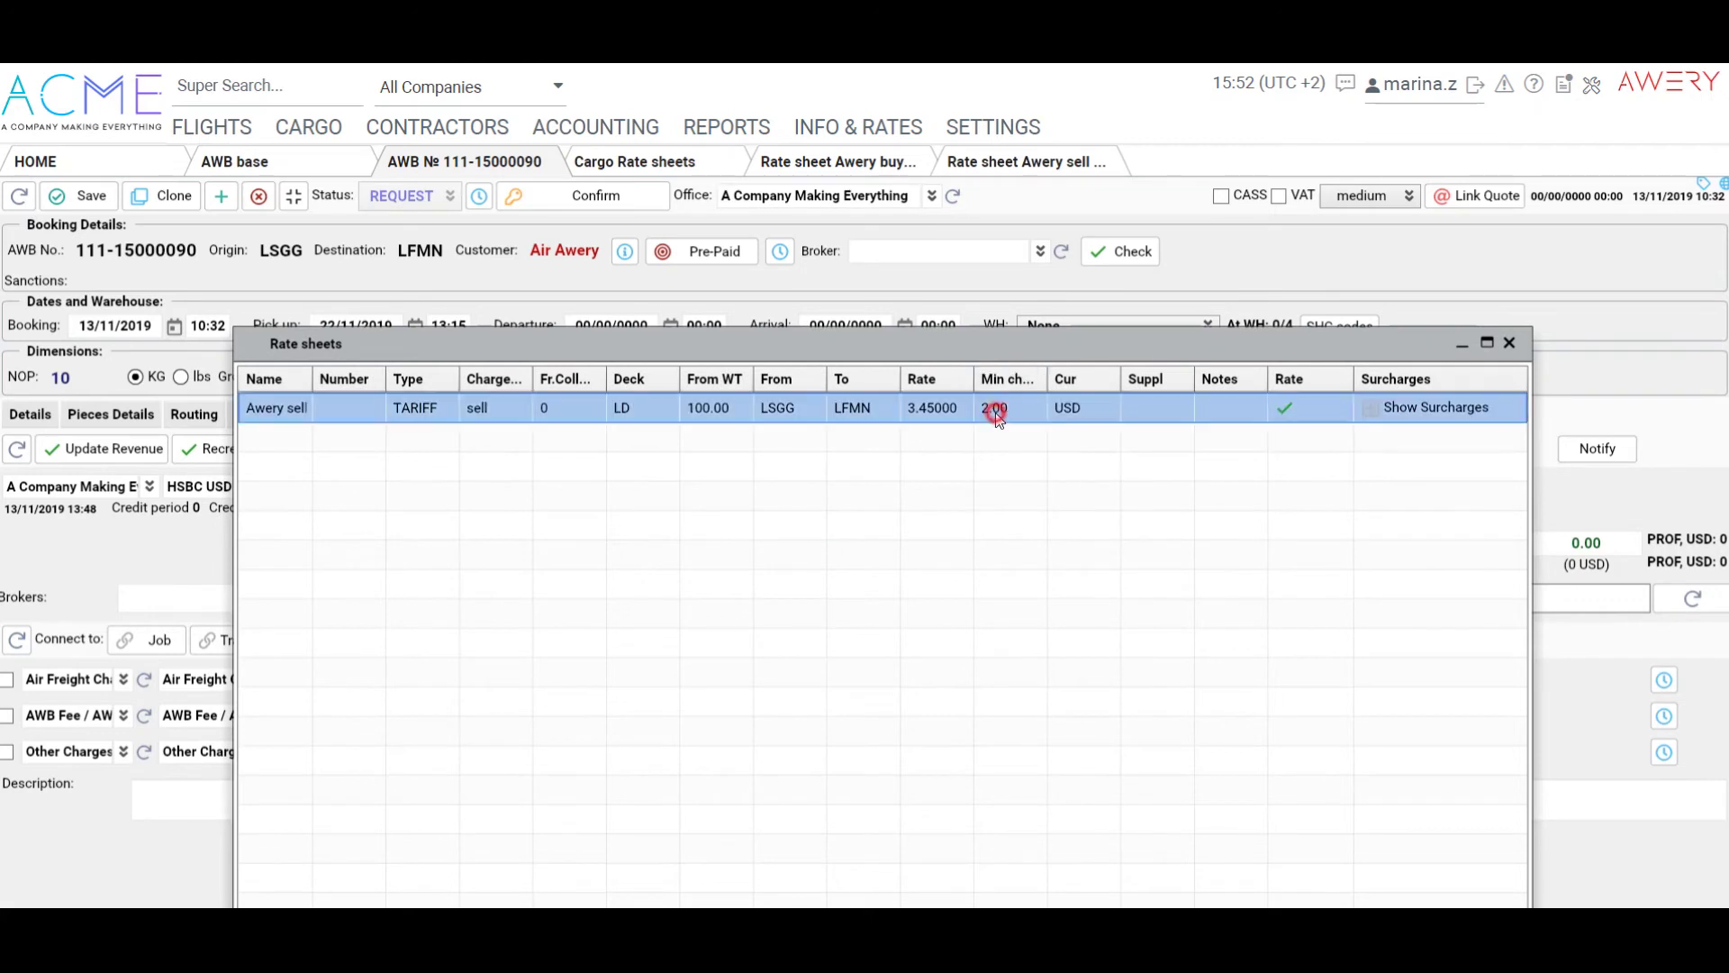
left_click(1510, 344)
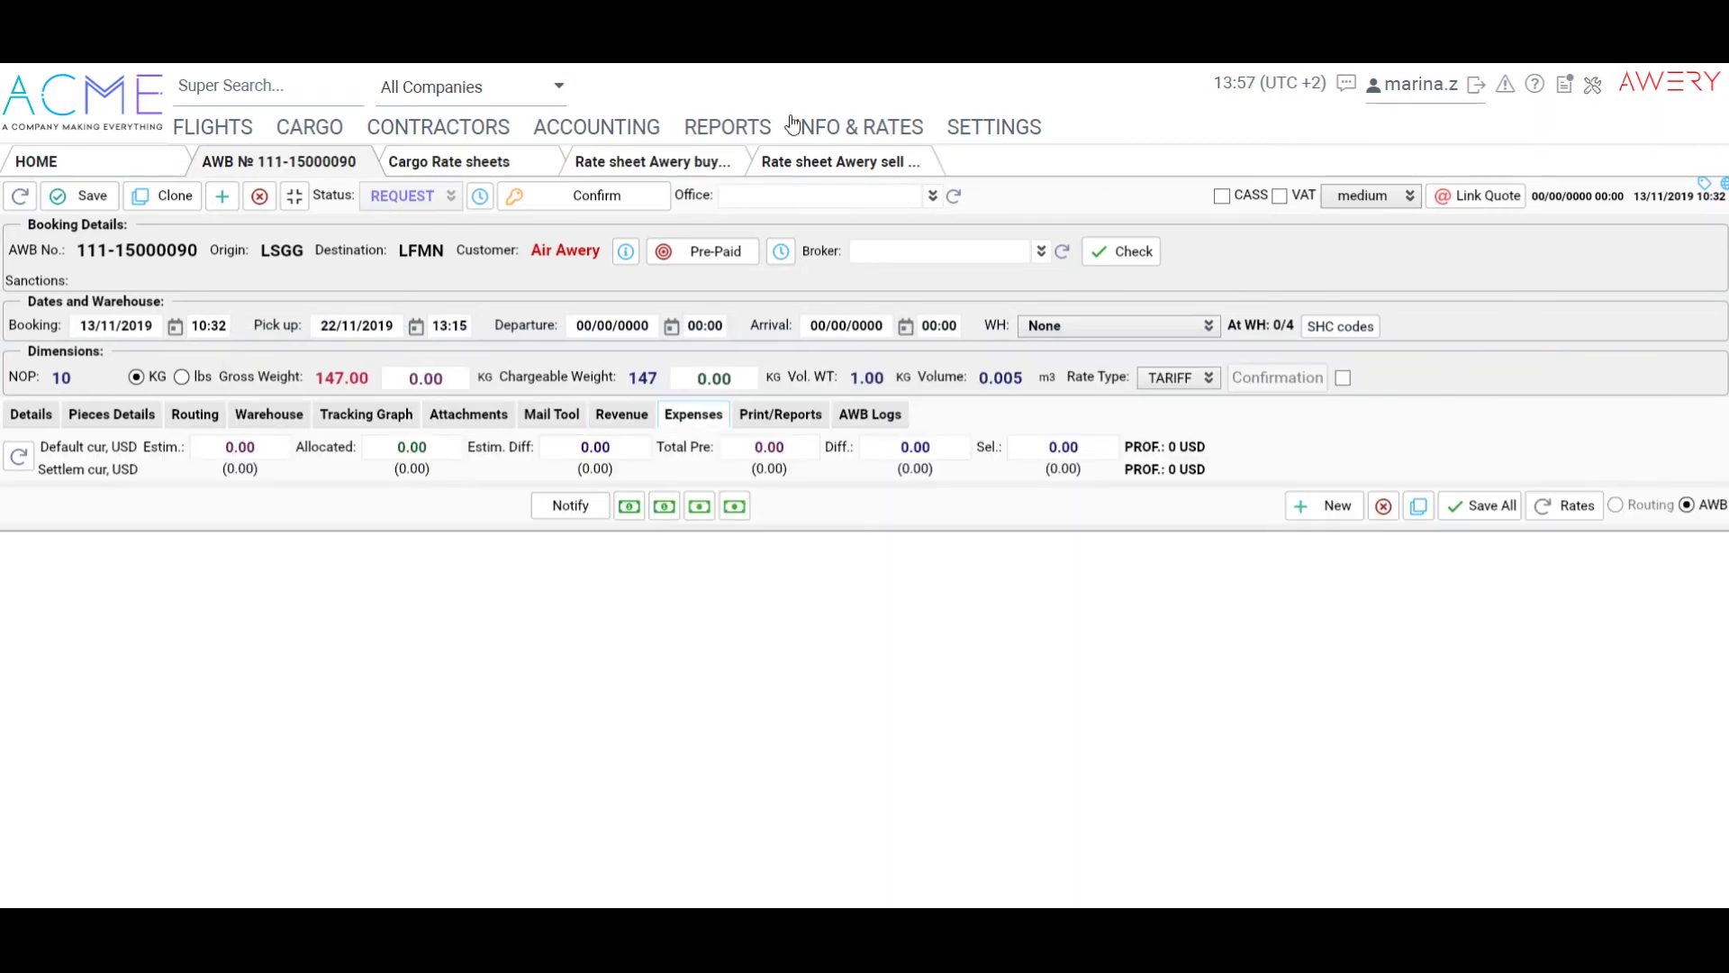
left_click(140, 161)
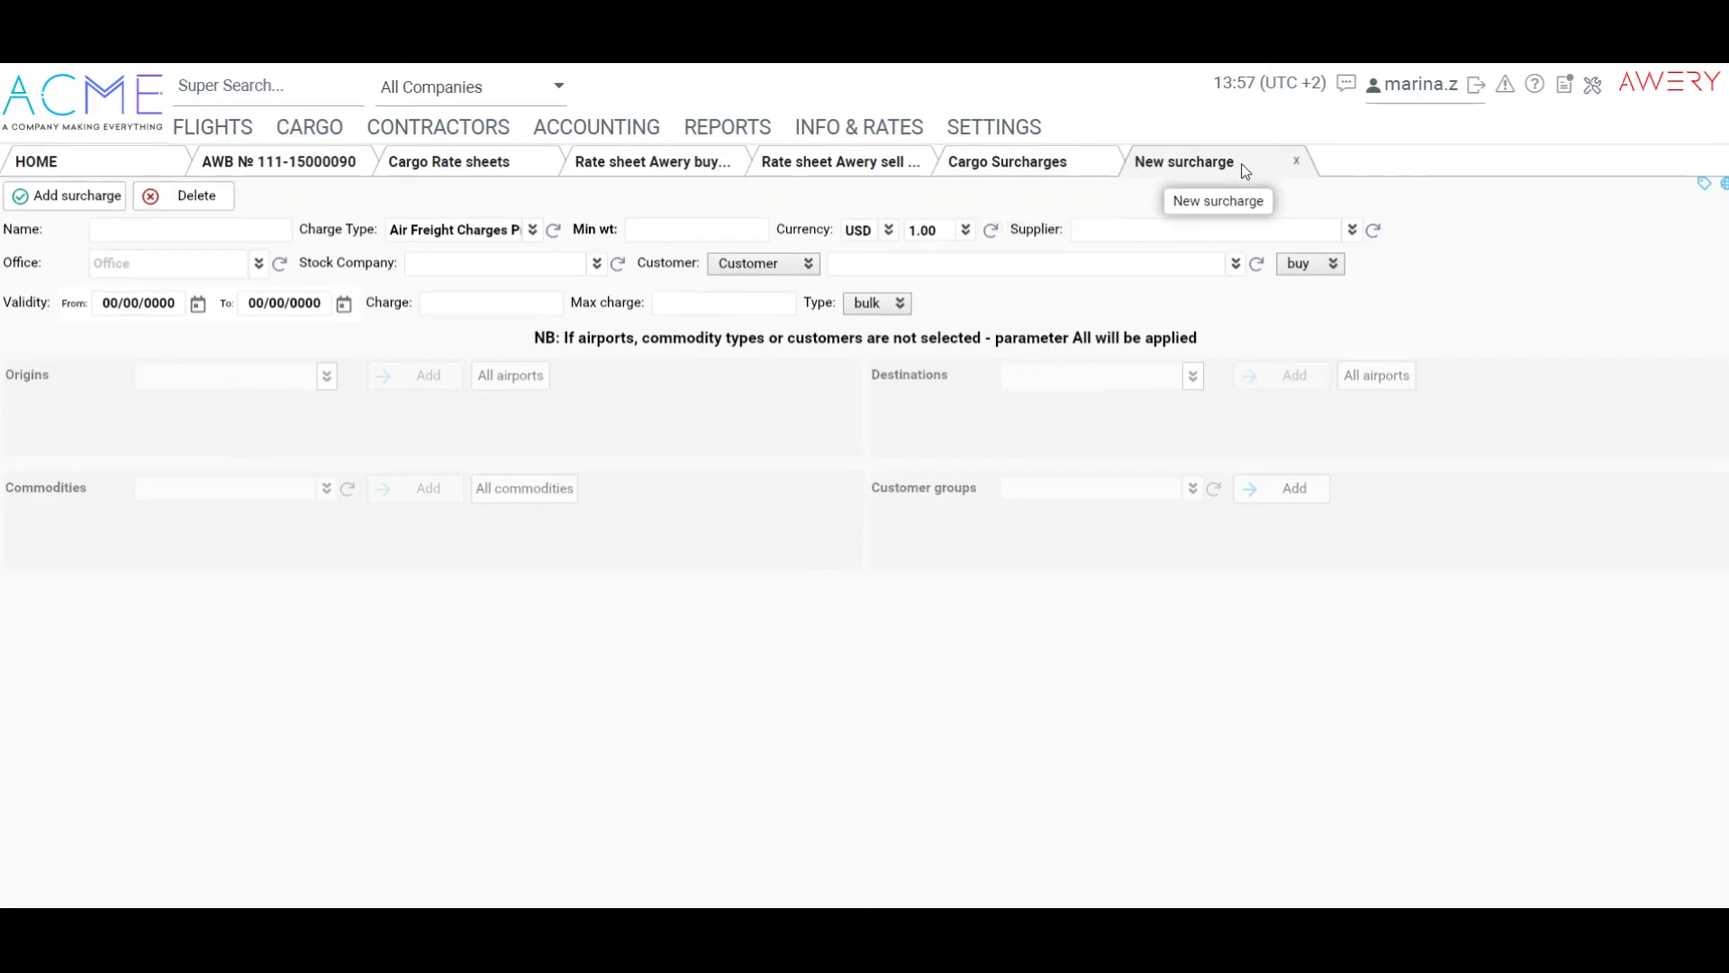
- Give the new surcharge charge type Trucking and the name 'Trucking charge'
left_click(531, 230)
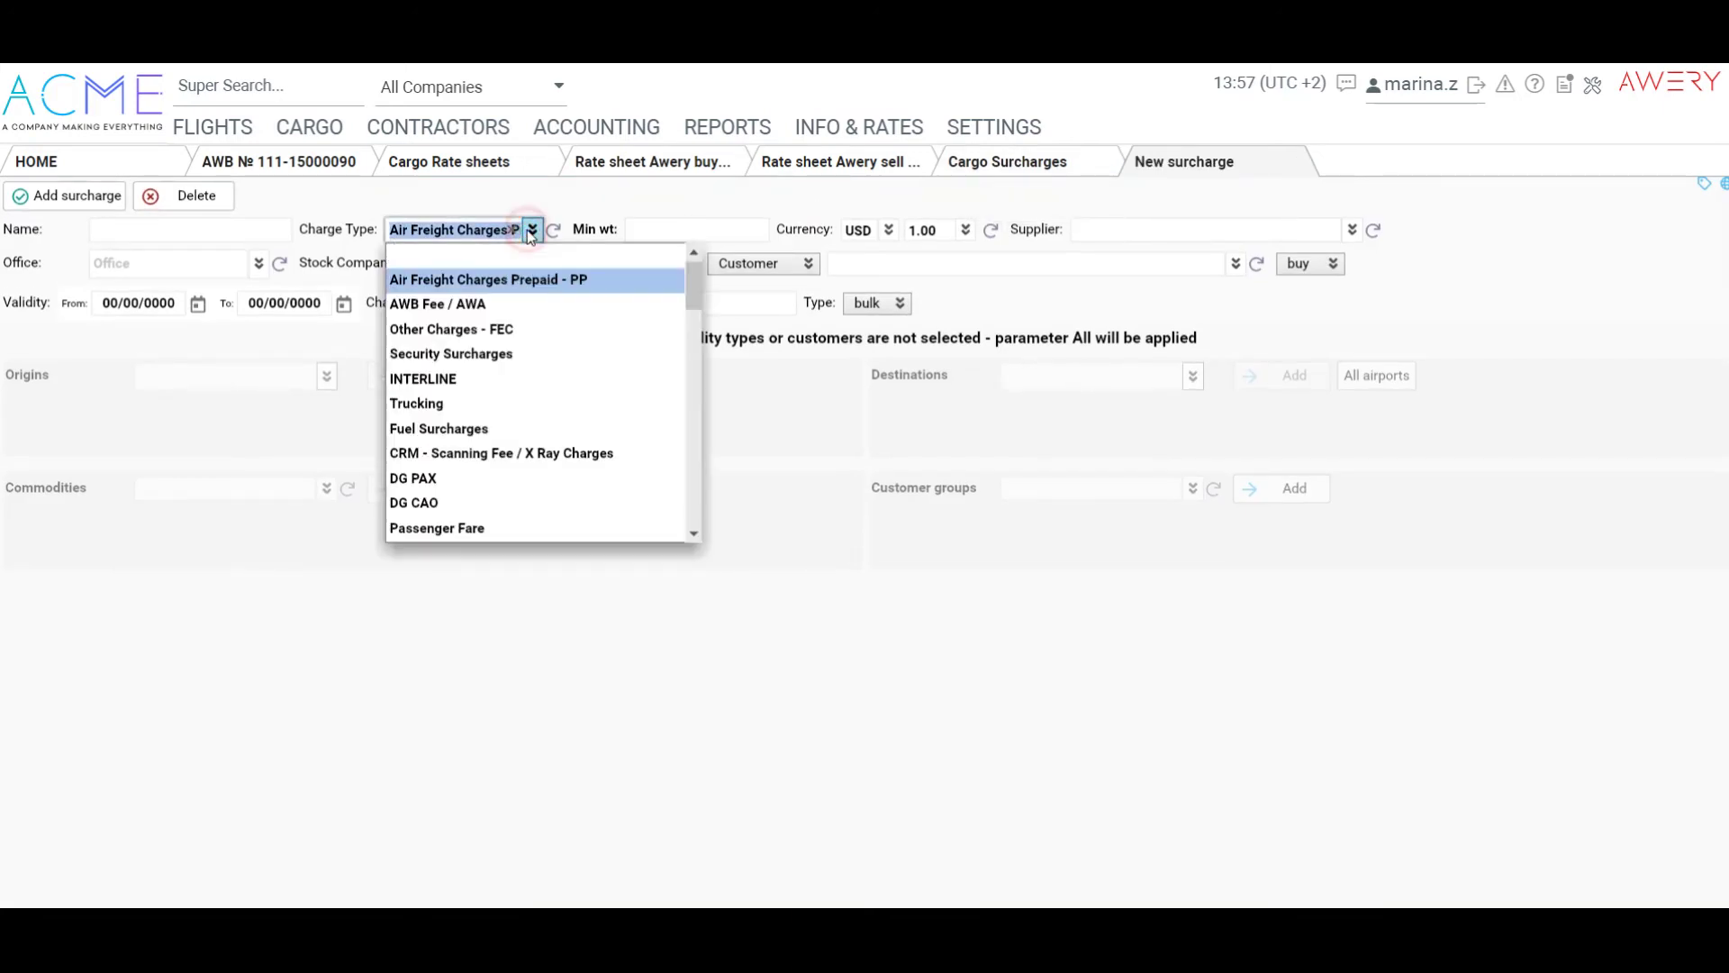
left_click(504, 404)
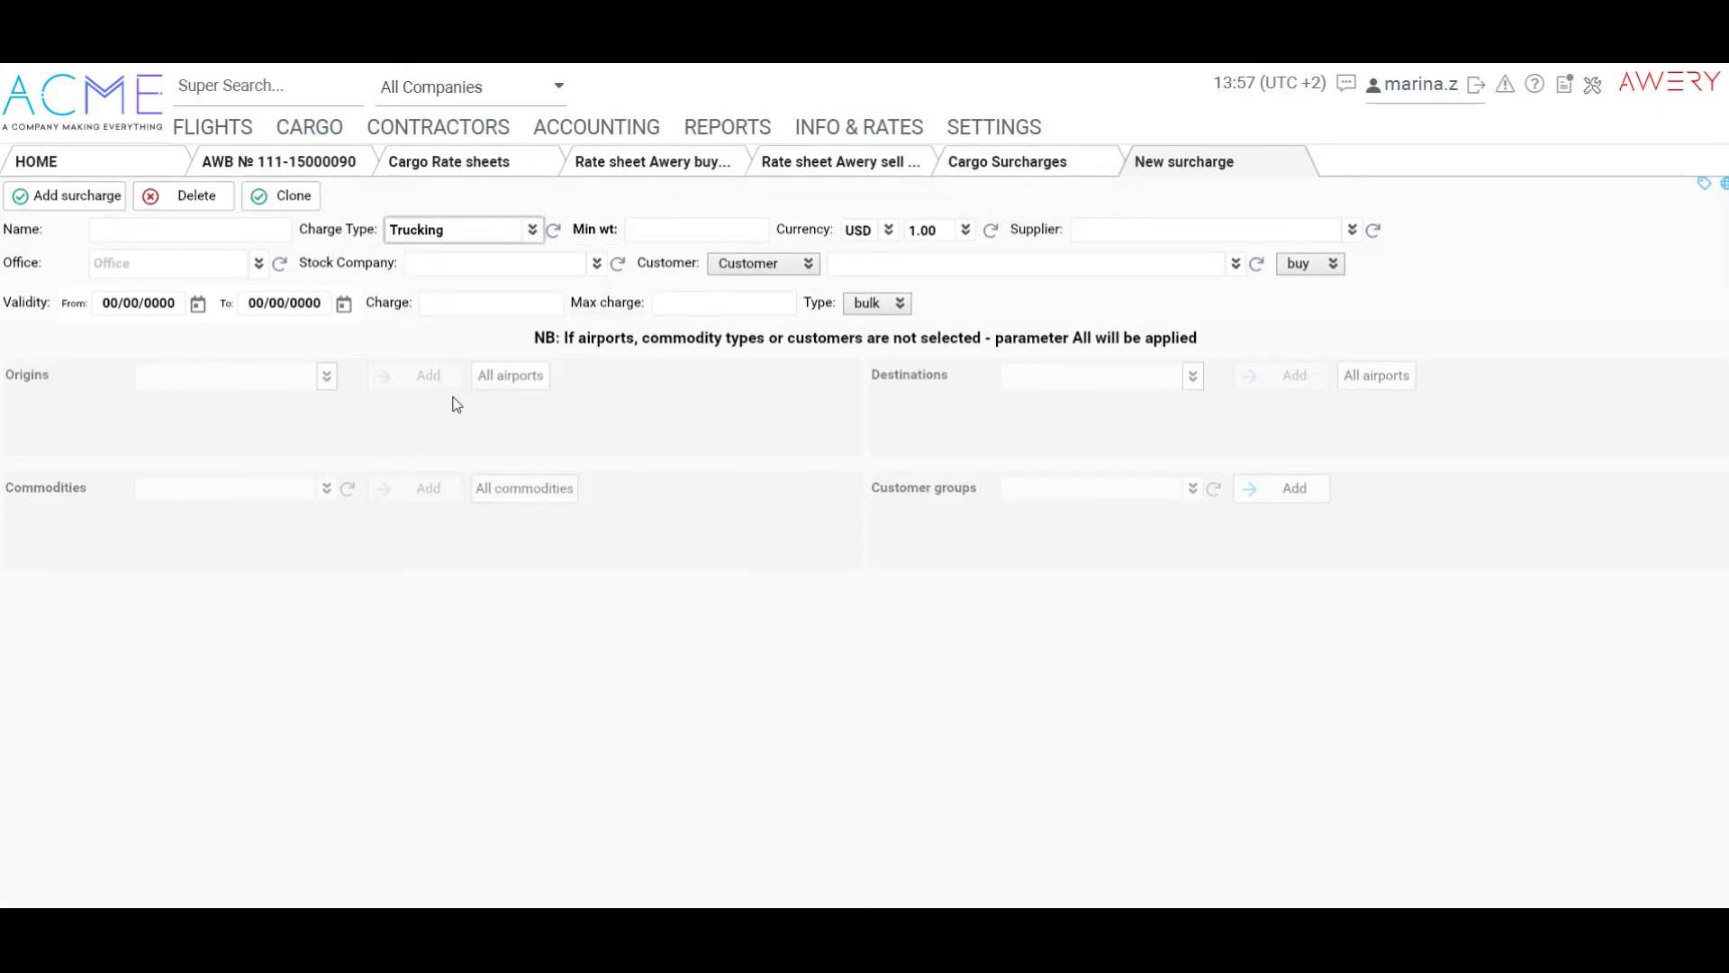
left_click(273, 233)
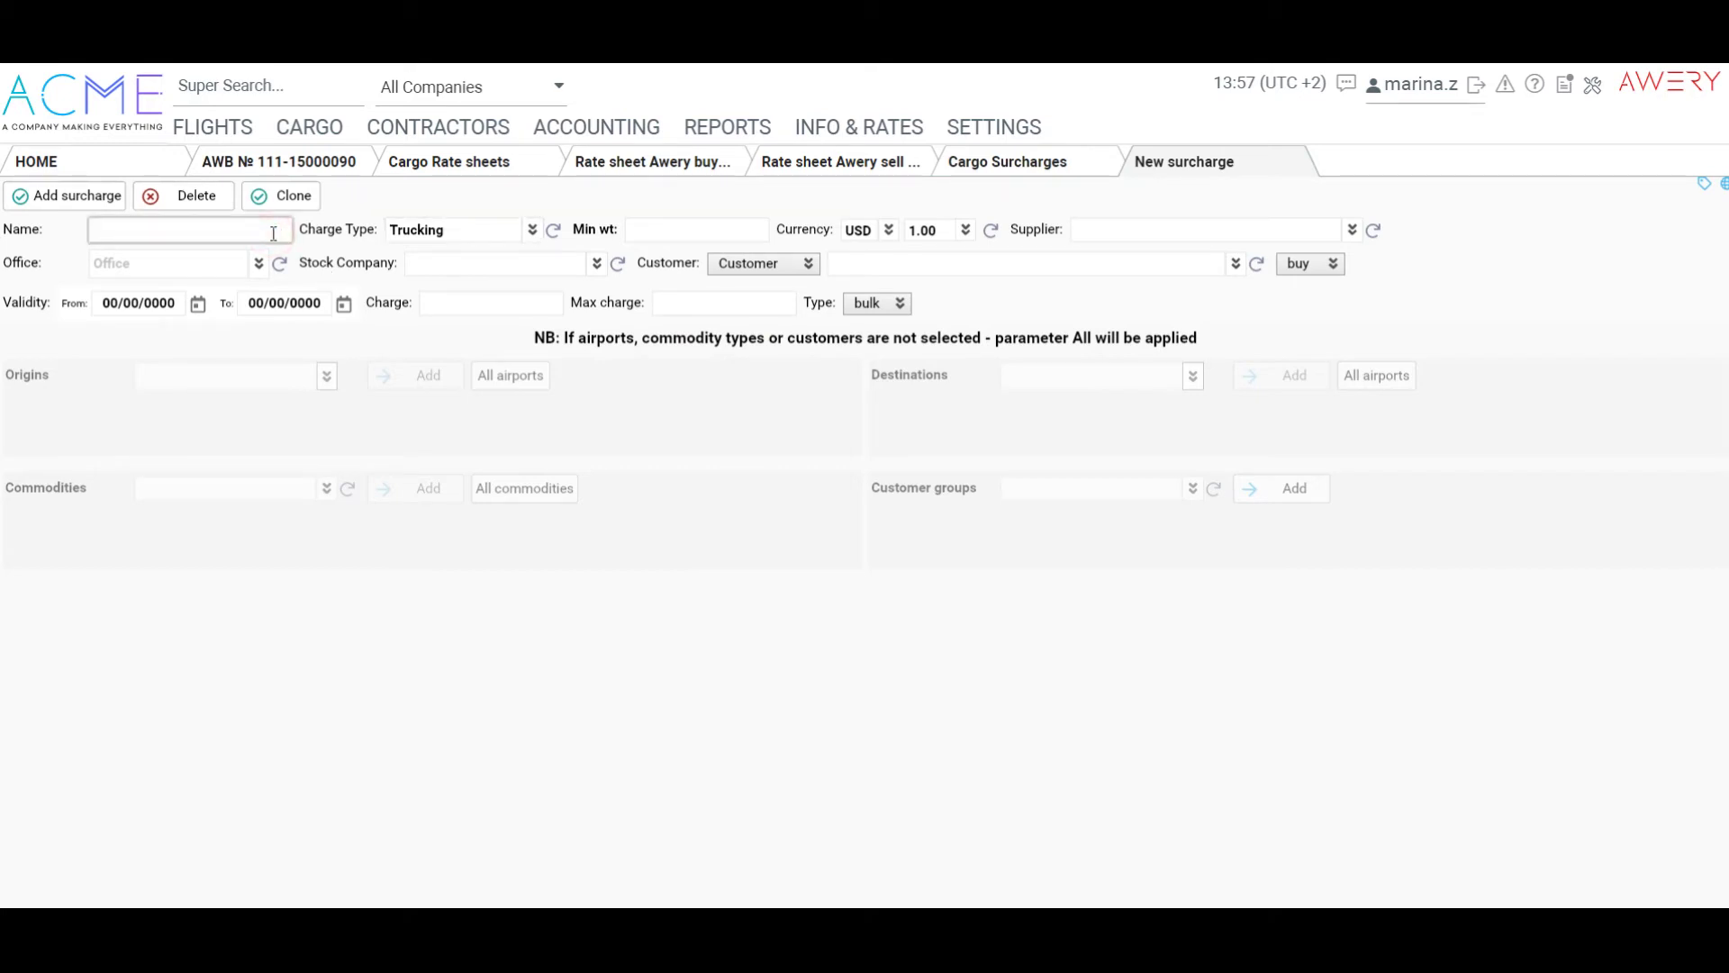
type("Trucking chrge")
key("Left")
key("Left")
key("Left")
type("a")
- Set office A Company Making Everything, stock company Air Awery, and minimum weight 10
left_click(257, 269)
left_click(220, 311)
left_click(596, 264)
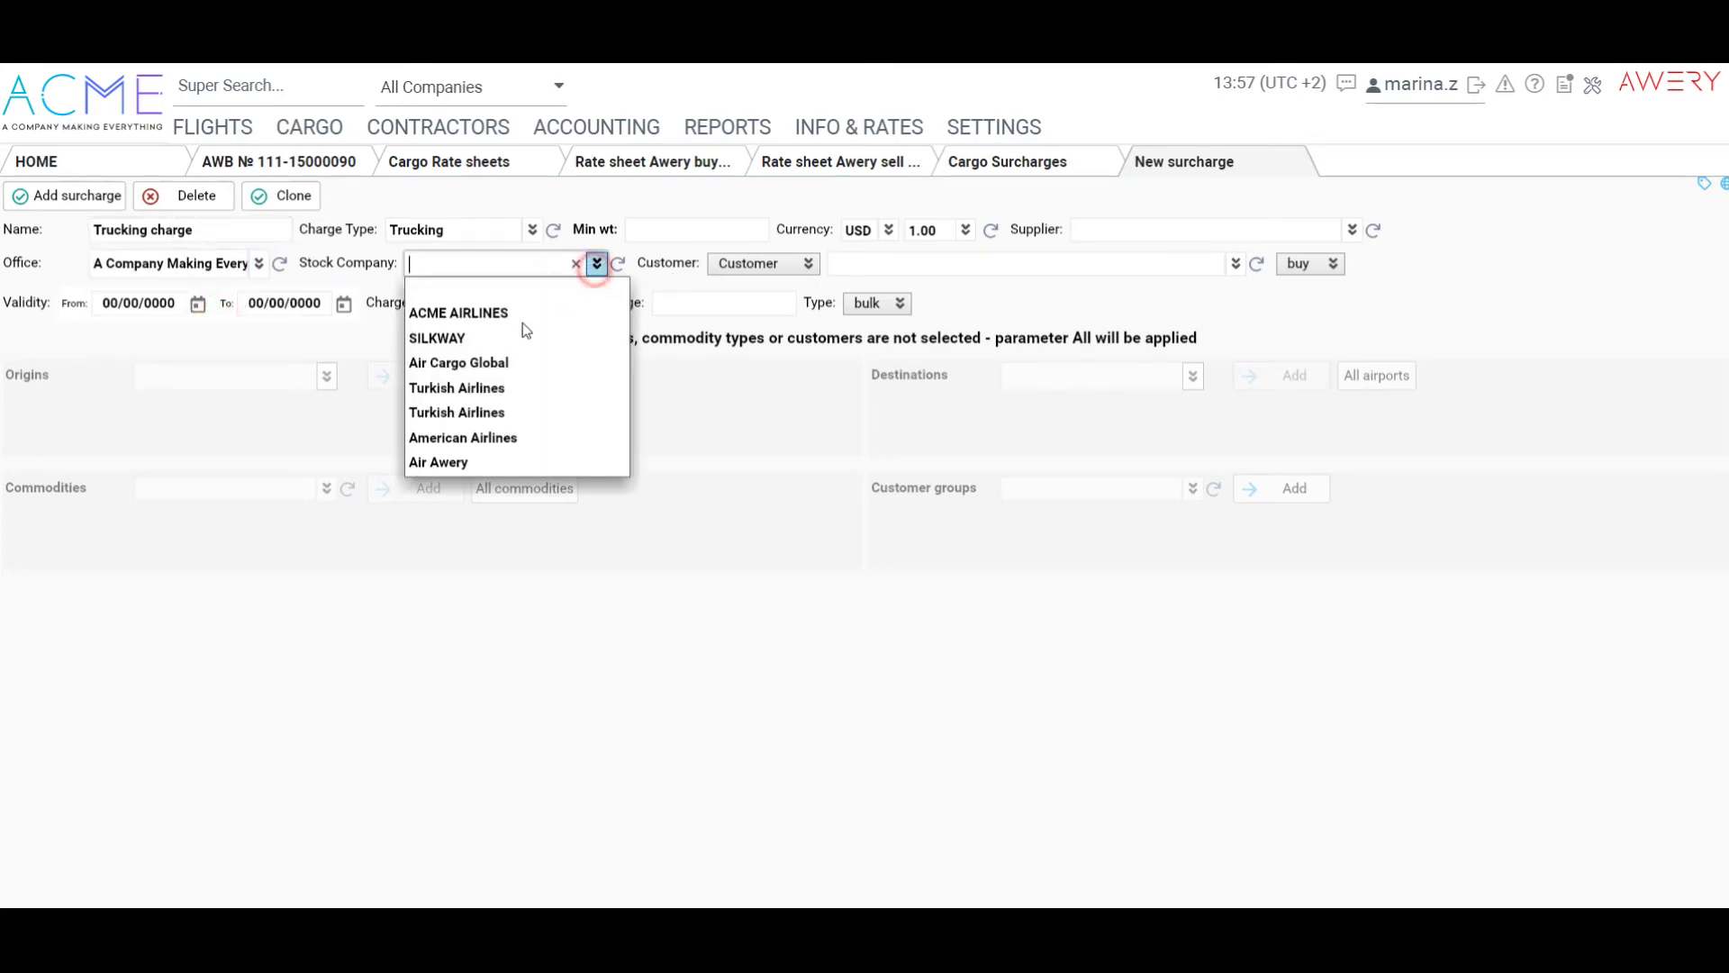
left_click(450, 460)
left_click(648, 234)
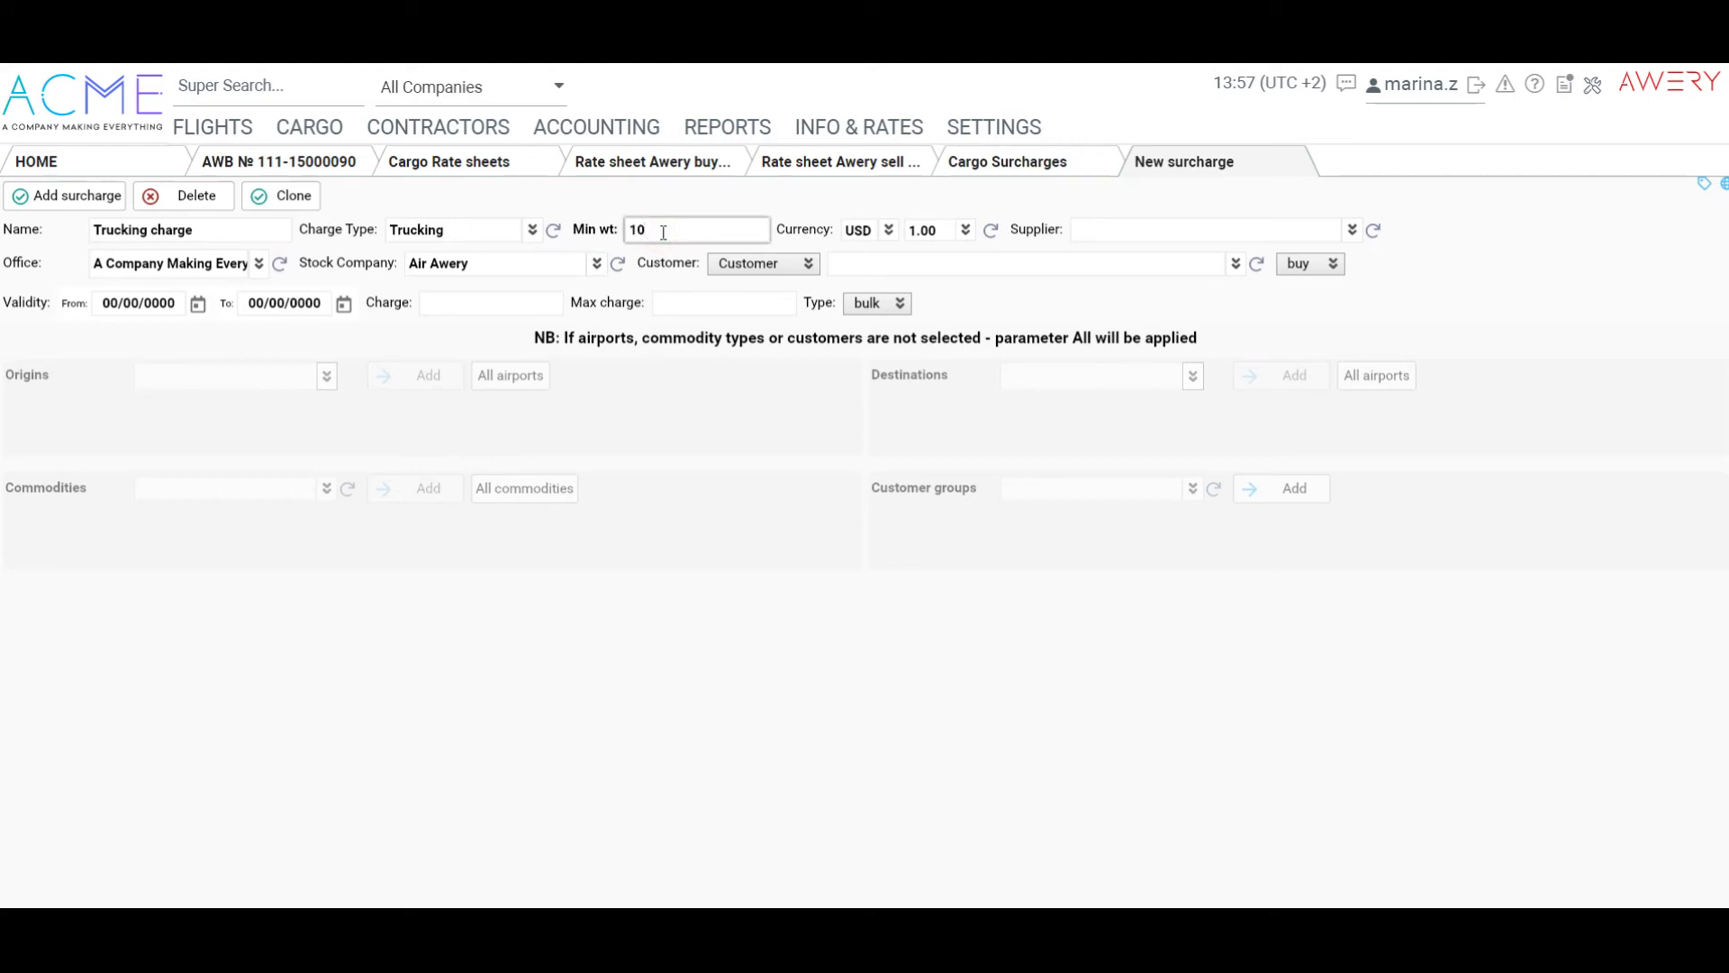
key("Tab")
key("Tab")
key("Tab")
key("Tab")
key("Tab")
key("Tab")
- Make the surcharge valid 01–30/11/2019 at 0.5 per kg with 0.50 minimum, and save
left_click(198, 304)
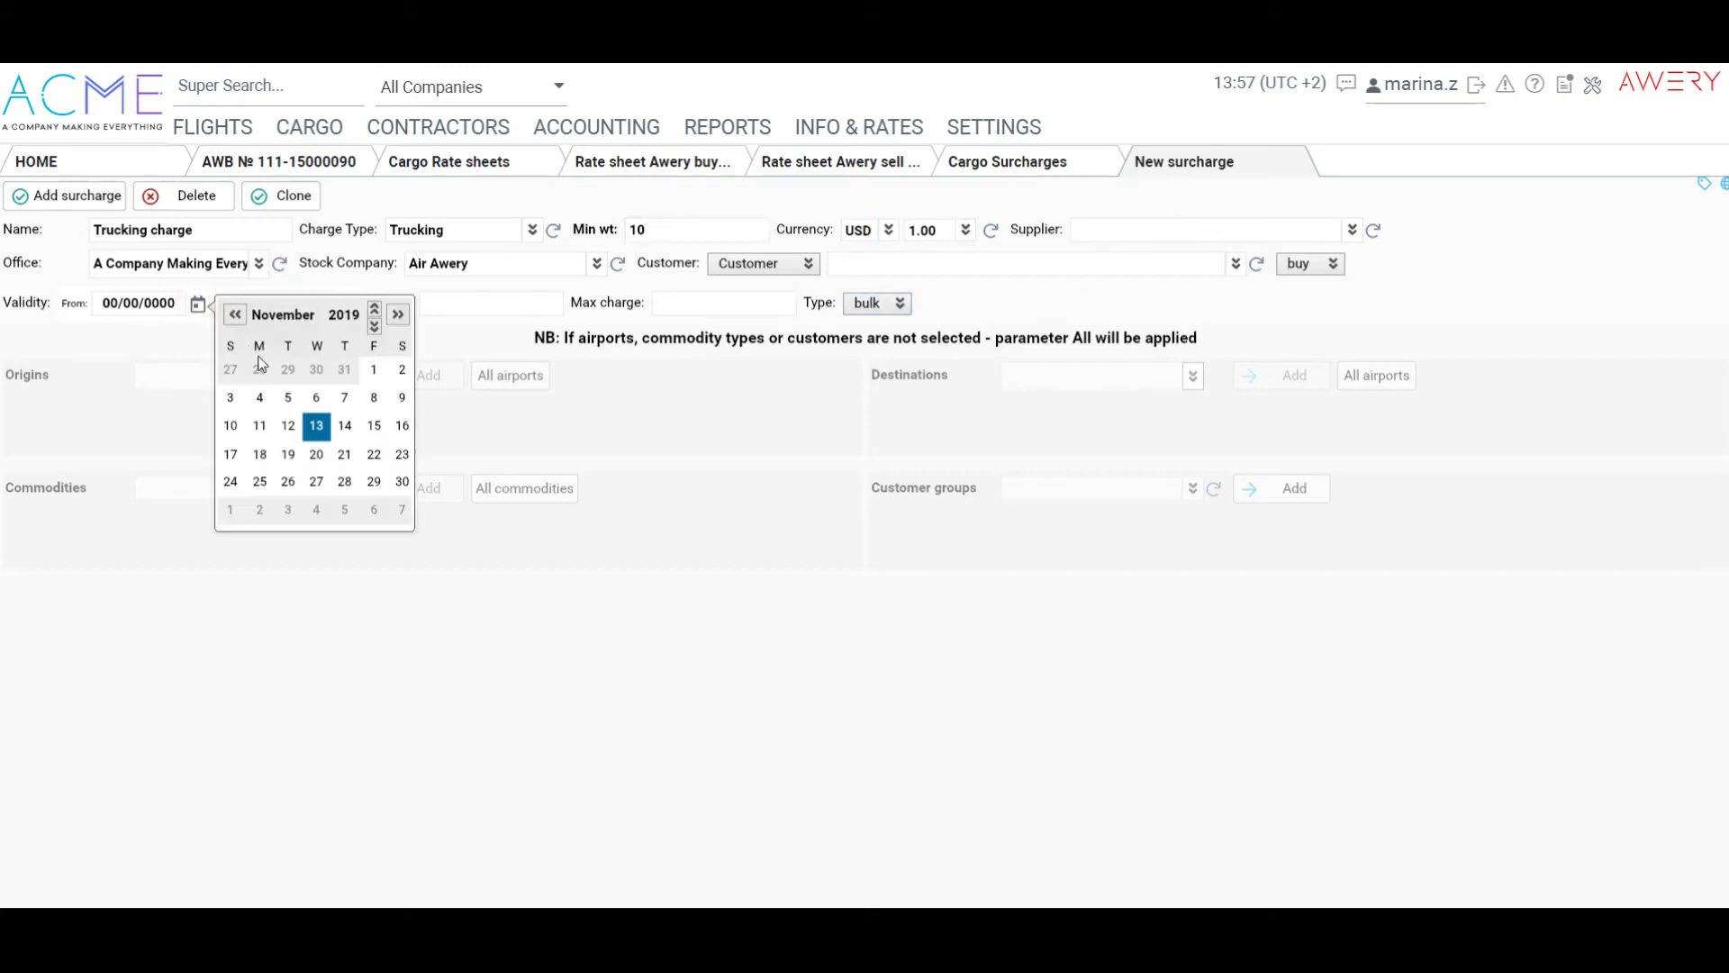
left_click(372, 370)
left_click(343, 304)
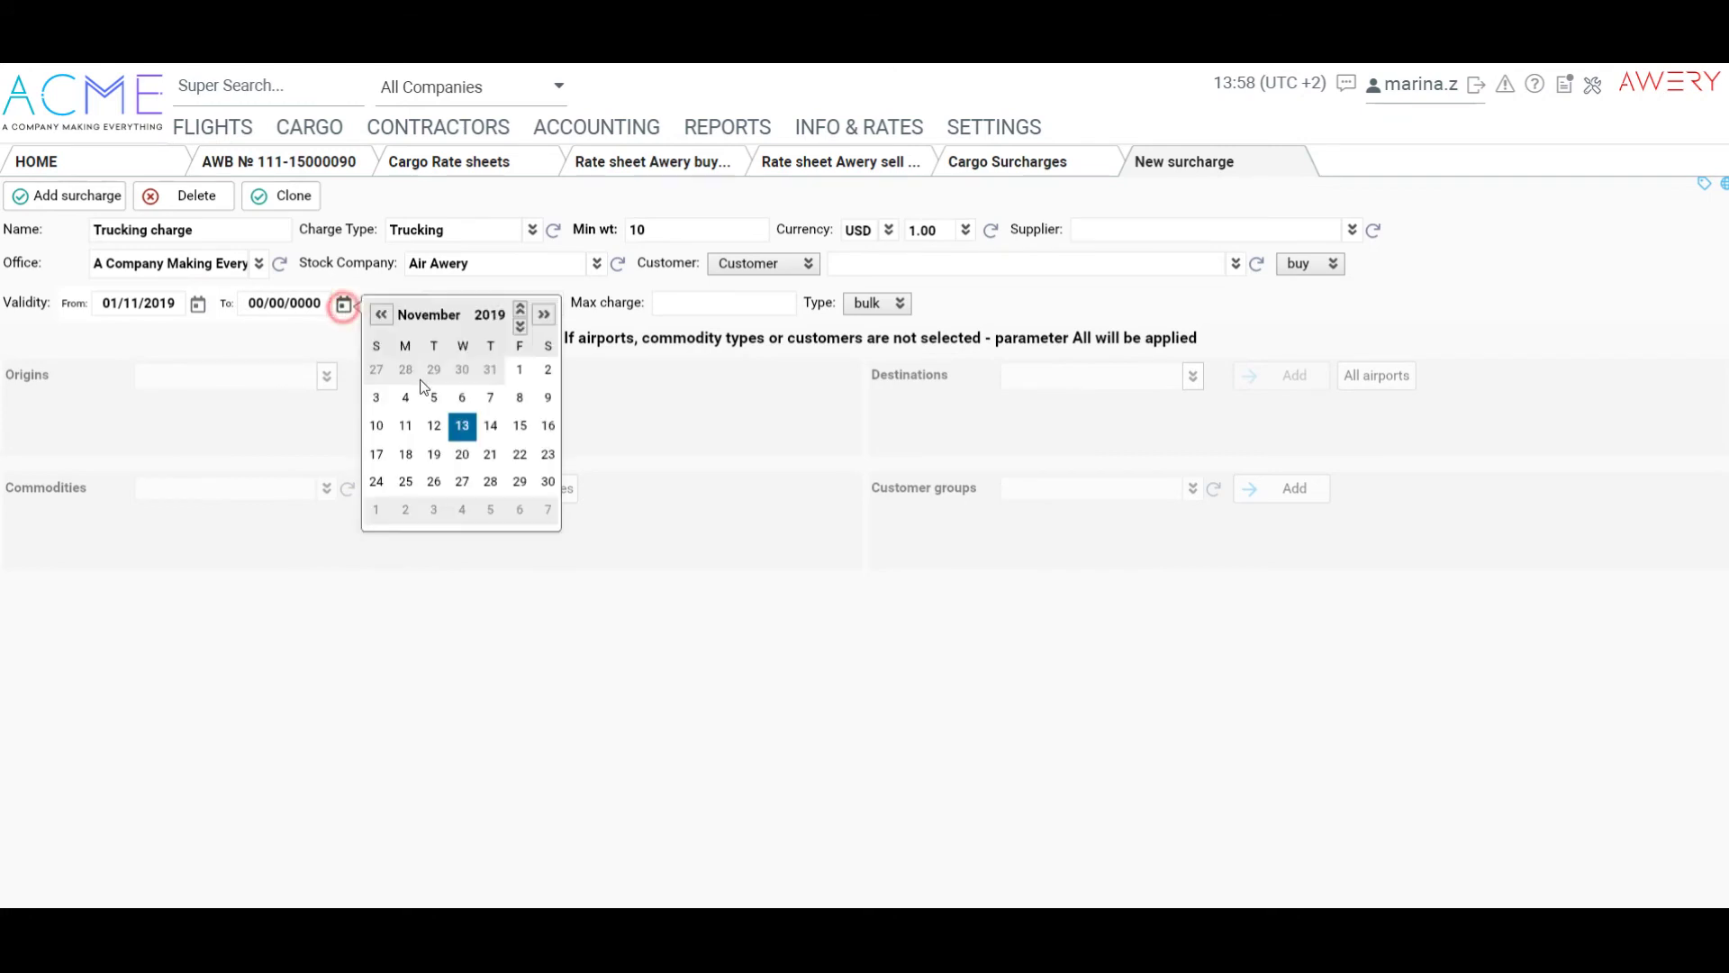
left_click(545, 483)
left_click(455, 303)
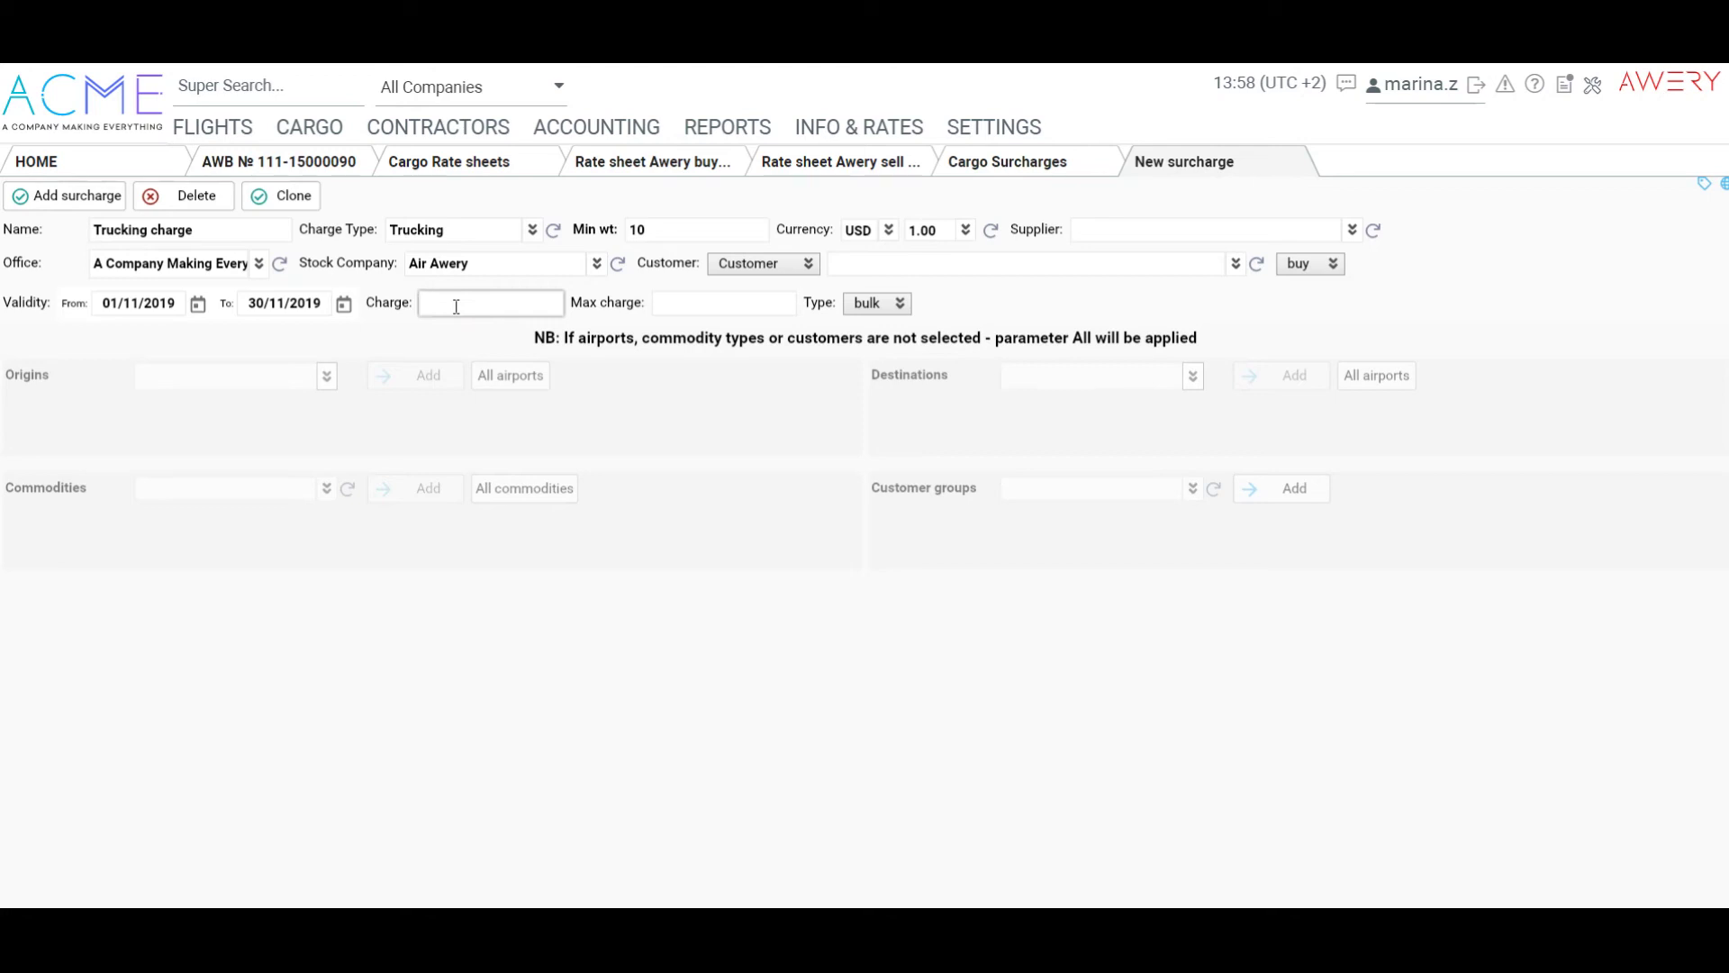
type("0.5")
left_click(878, 304)
left_click(873, 351)
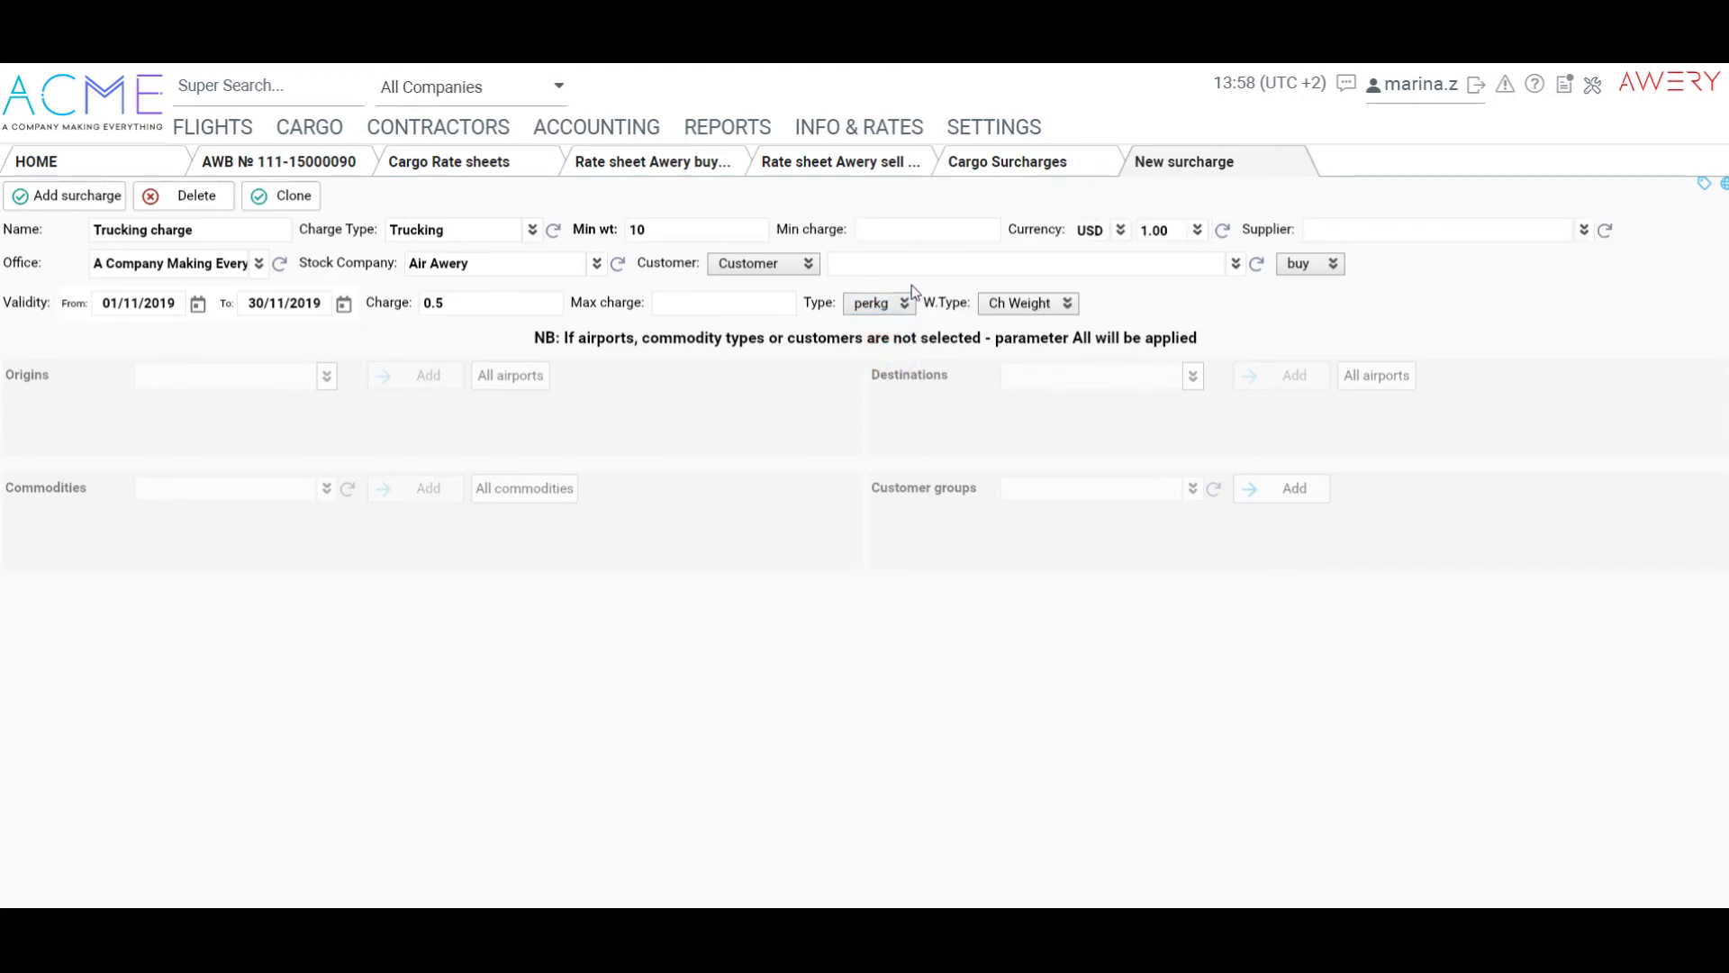
left_click(881, 231)
type("0.")
key("Return")
left_click(203, 365)
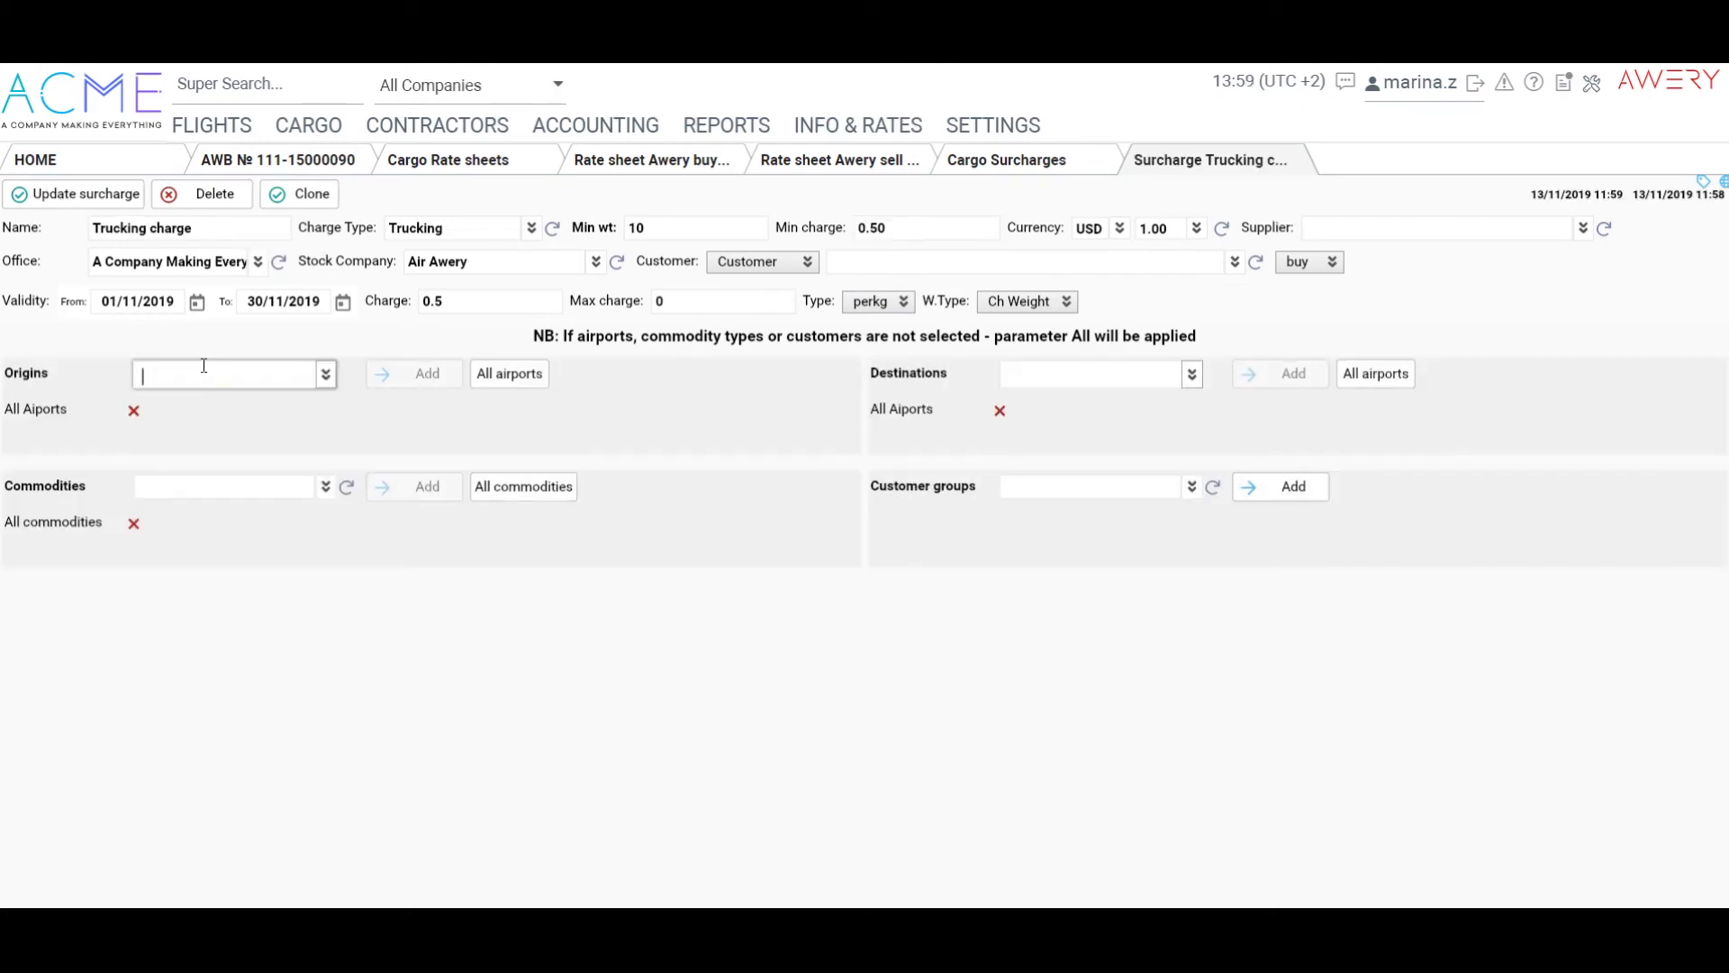
- Add Geneva as origin and Nice as destination to the surcharge and save it
type("gva")
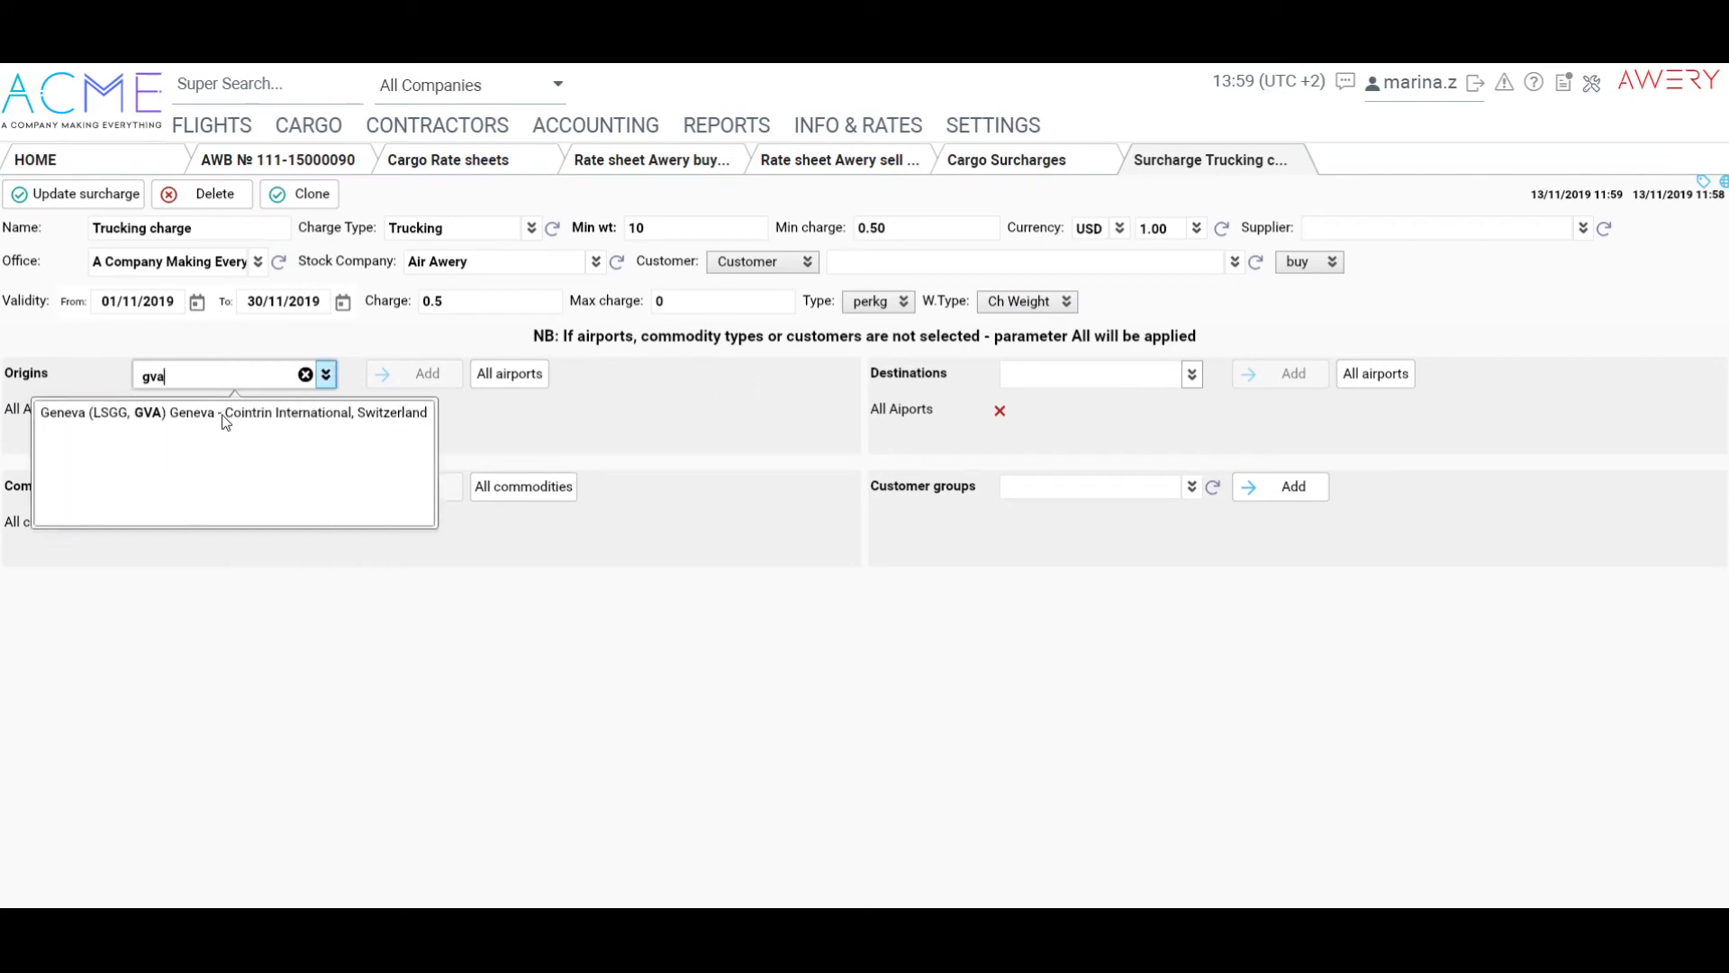
left_click(245, 403)
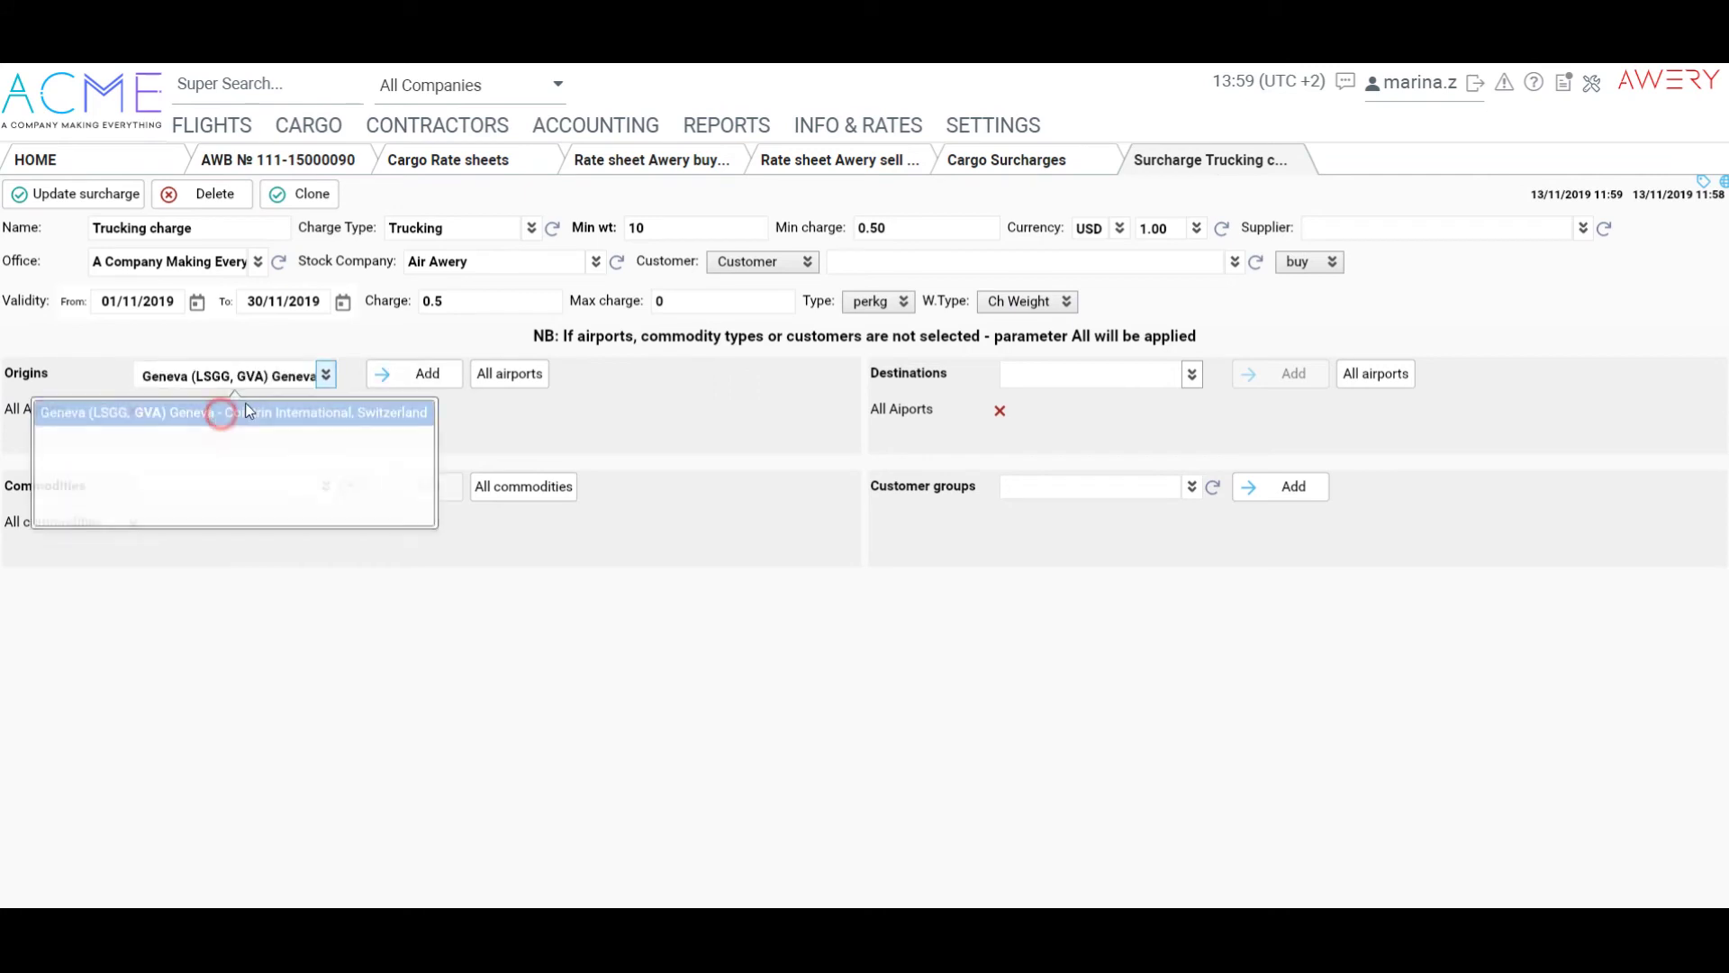
left_click(386, 378)
left_click(1123, 375)
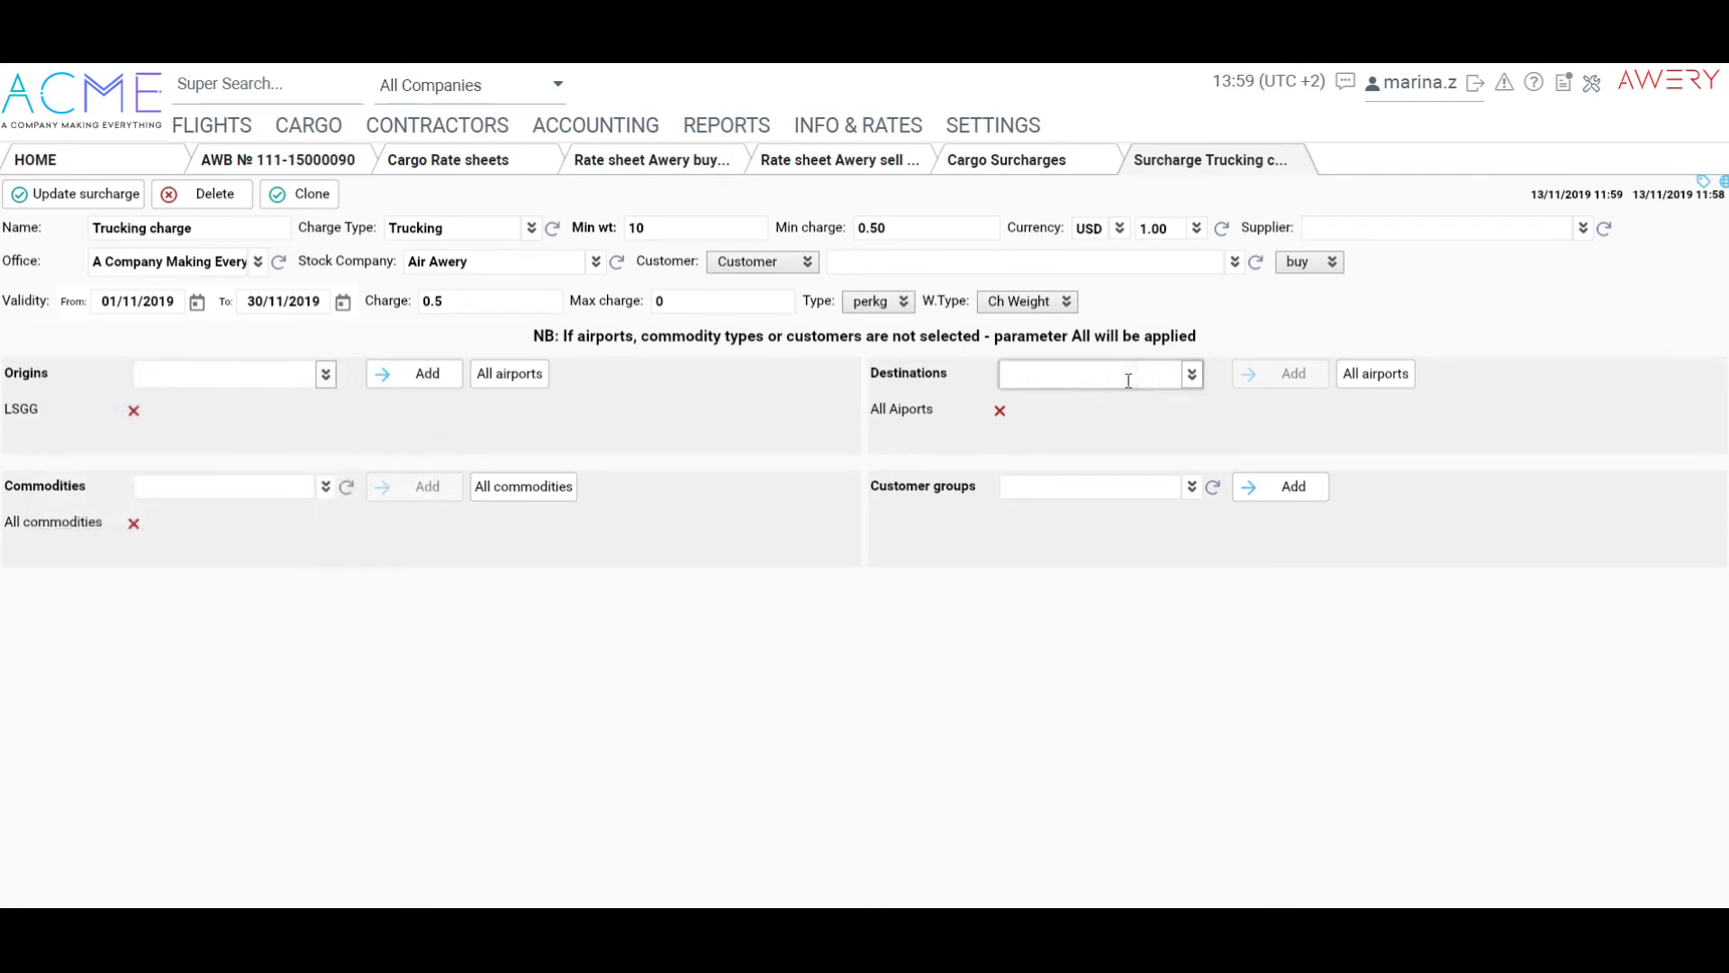
type("nce")
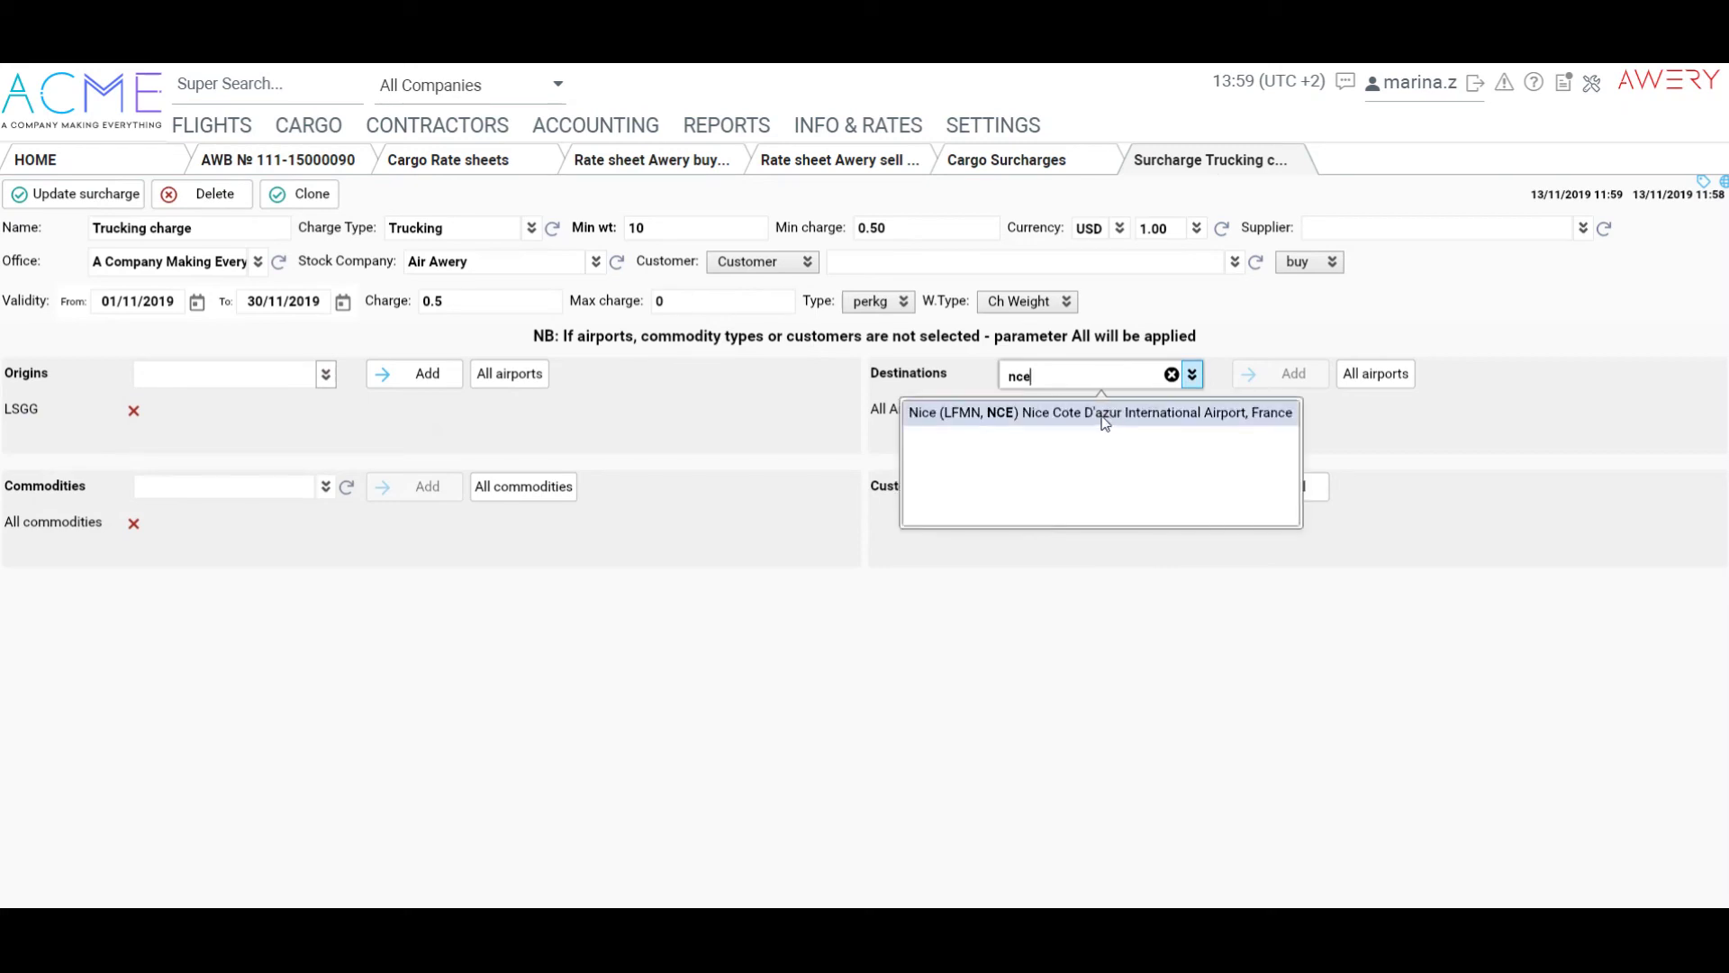
left_click(1100, 414)
left_click(1247, 374)
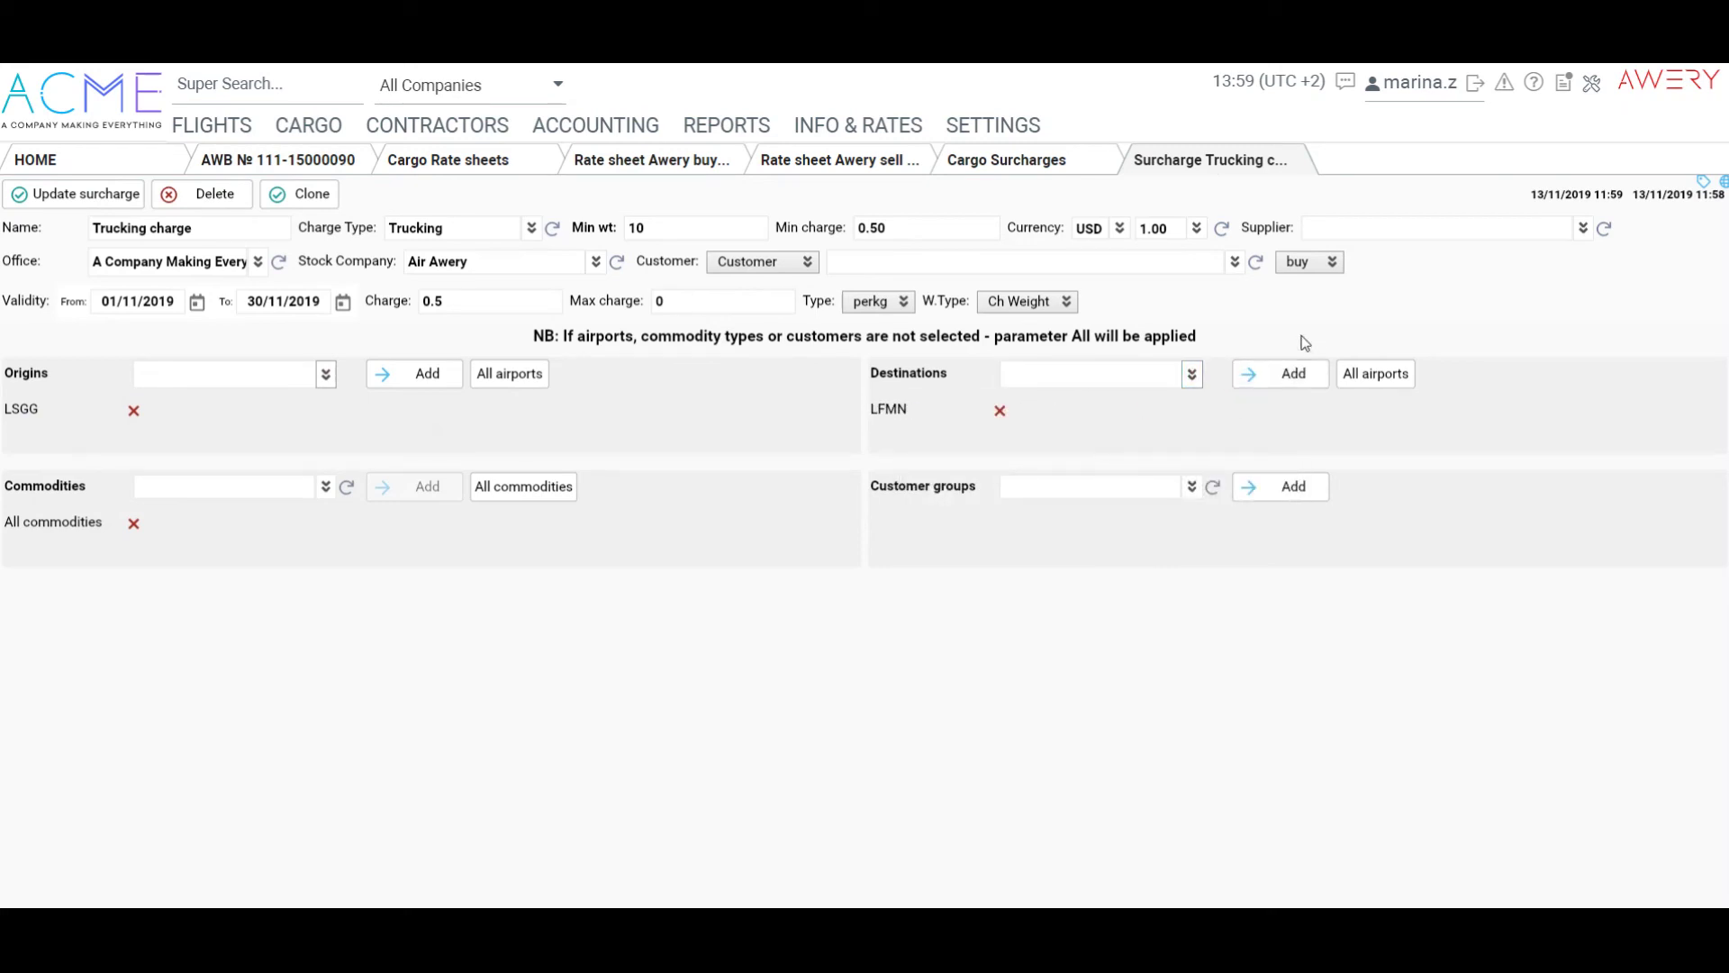
left_click(97, 198)
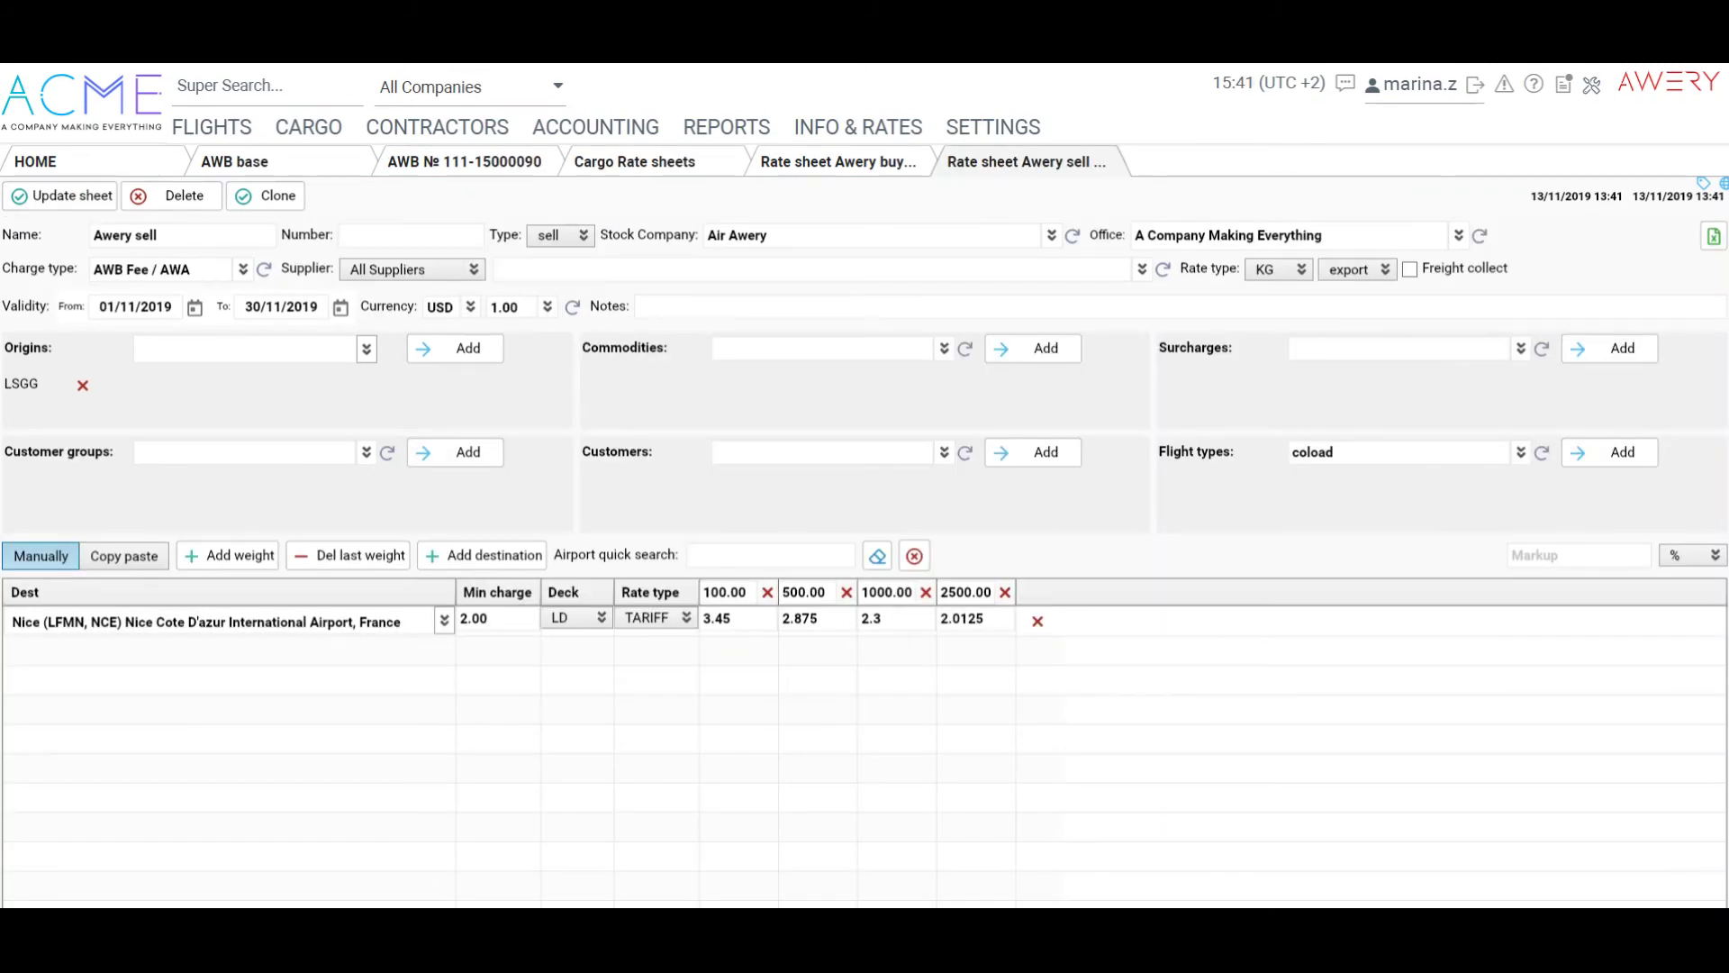
- Attach the Trucking surcharge to the Awery sell rate sheet and save it
left_click(1521, 347)
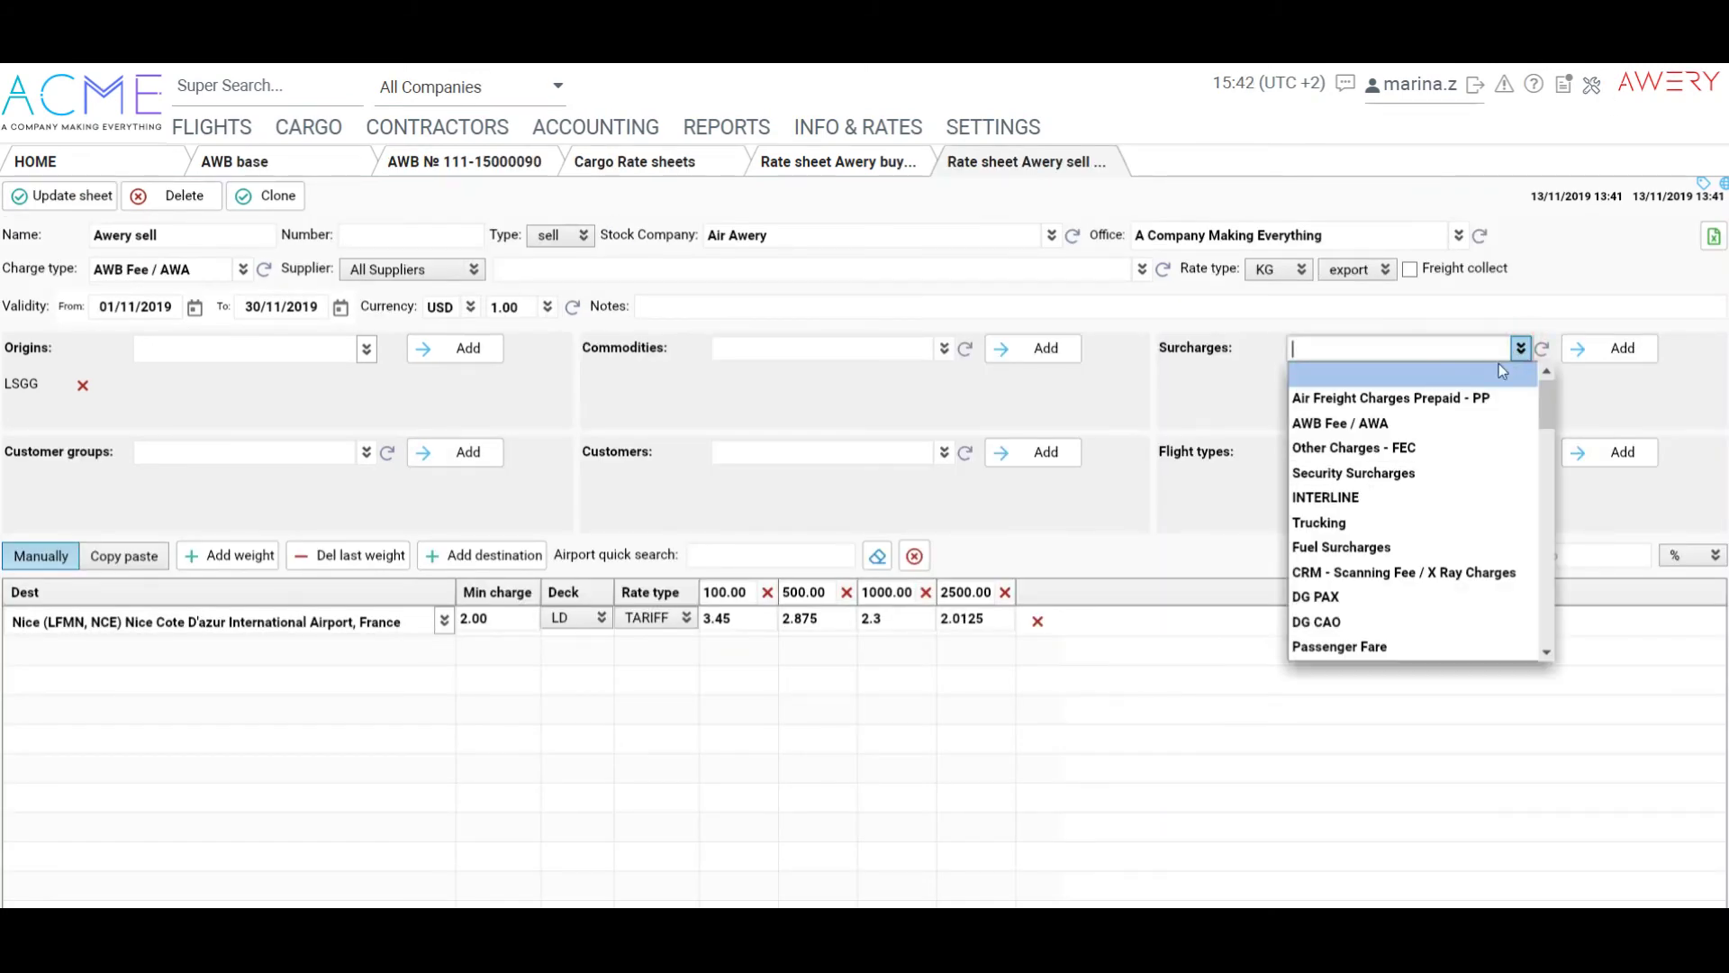
left_click(1394, 525)
left_click(1612, 347)
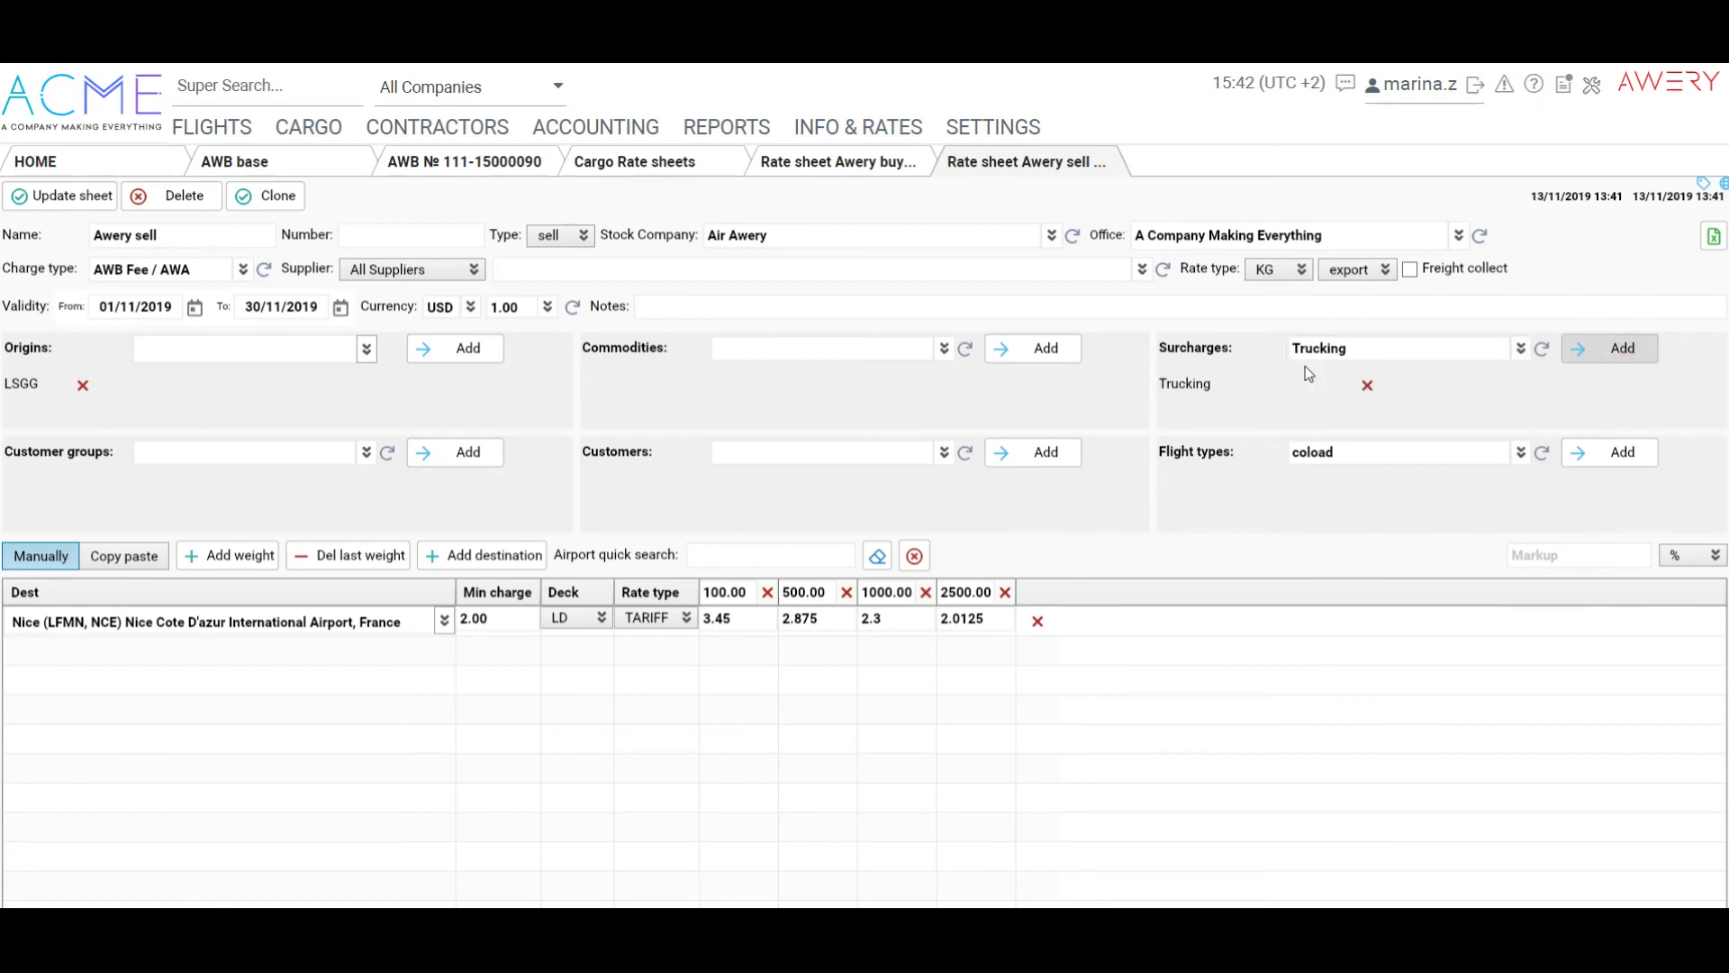
left_click(65, 203)
- Attach the Trucking surcharge to the Awery buy rate sheet and save it
left_click(842, 161)
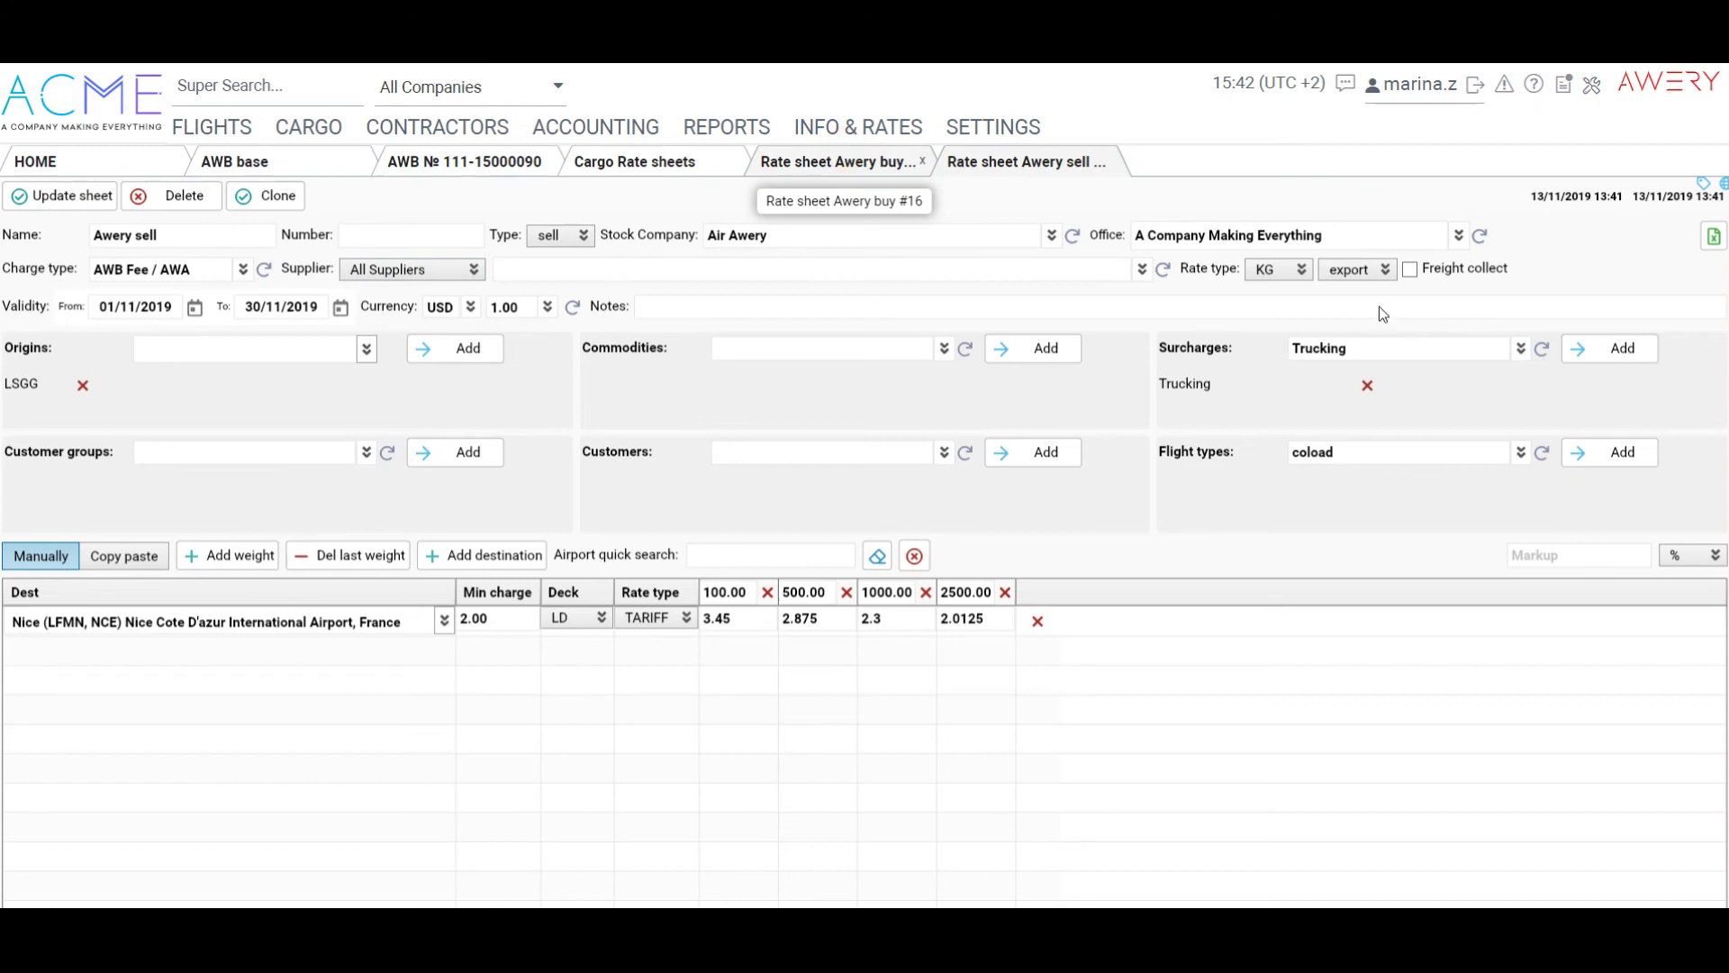
left_click(1520, 349)
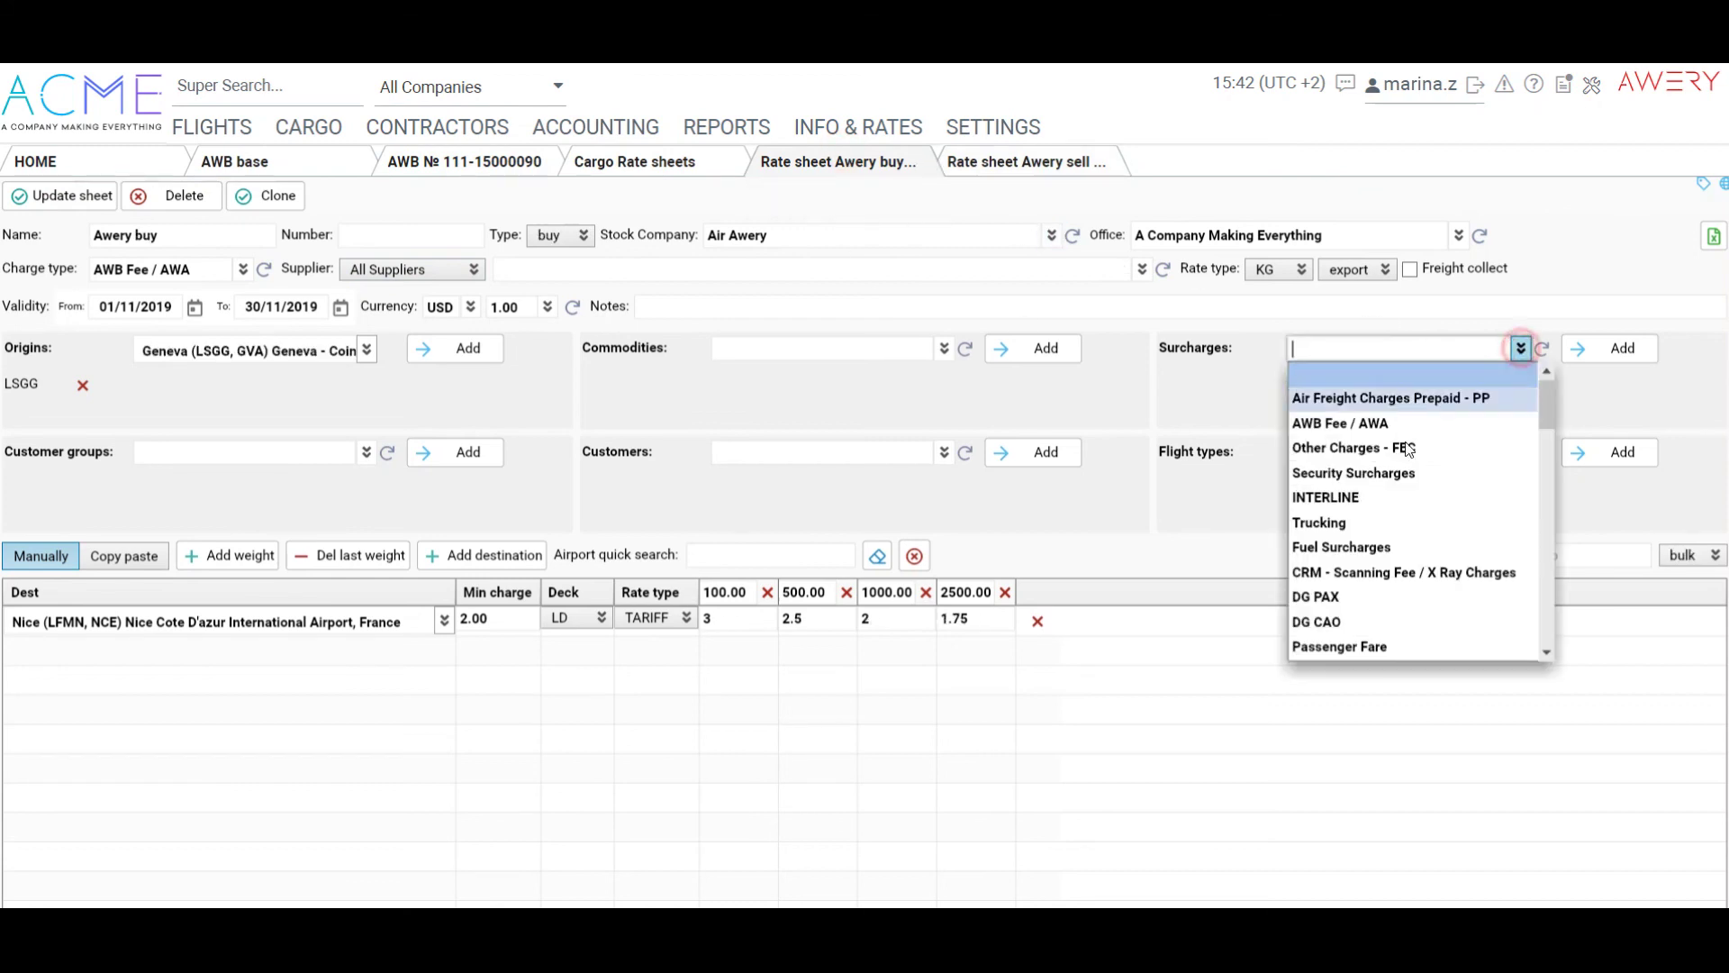
left_click(1367, 521)
left_click(1595, 351)
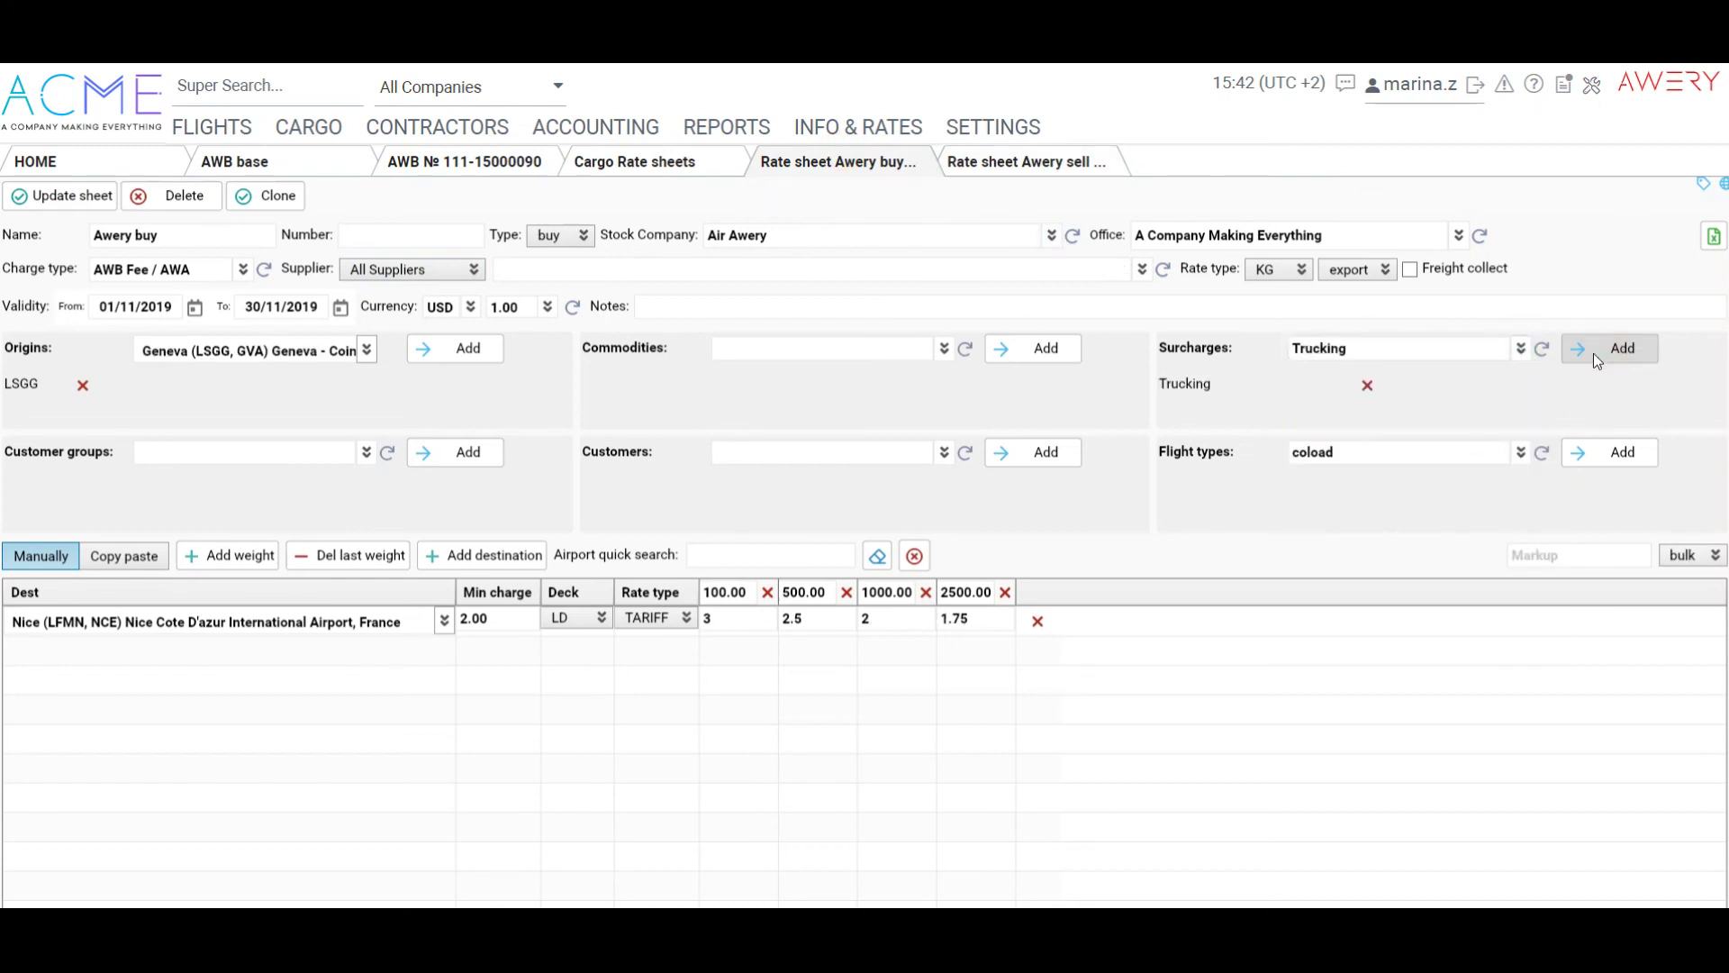
left_click(47, 196)
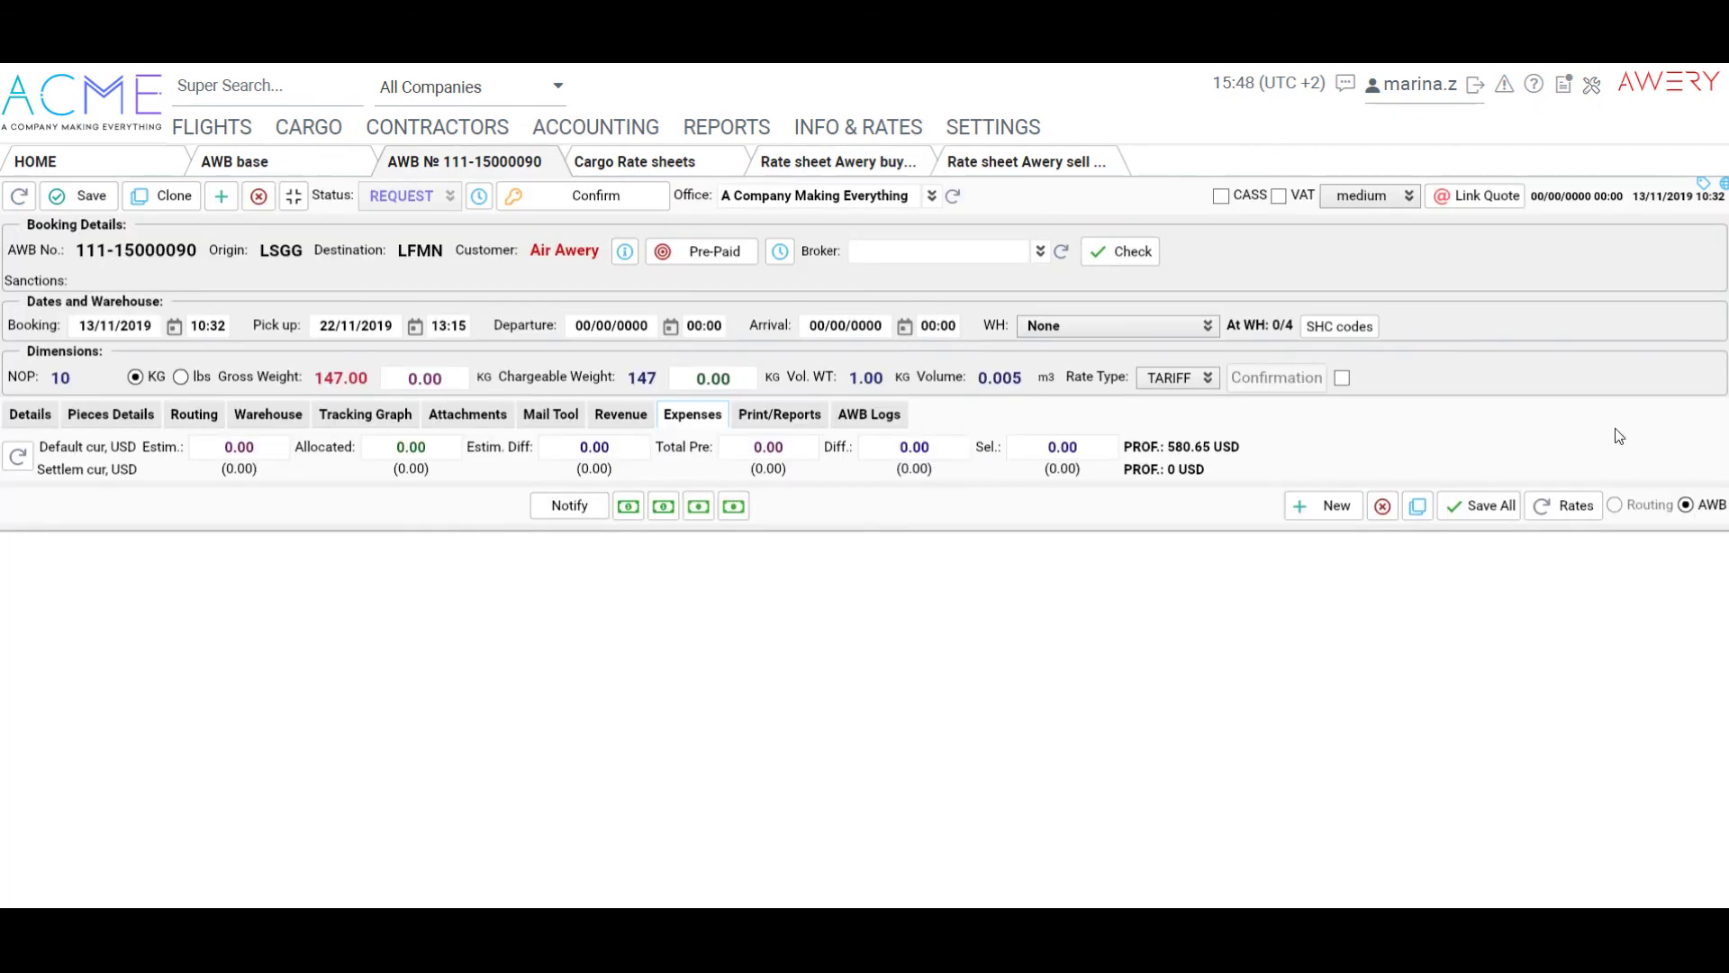
- Apply the Awery buy rate to the AWB expenses, adding AWB Fee 441 and Trucking 73.5
left_click(1565, 513)
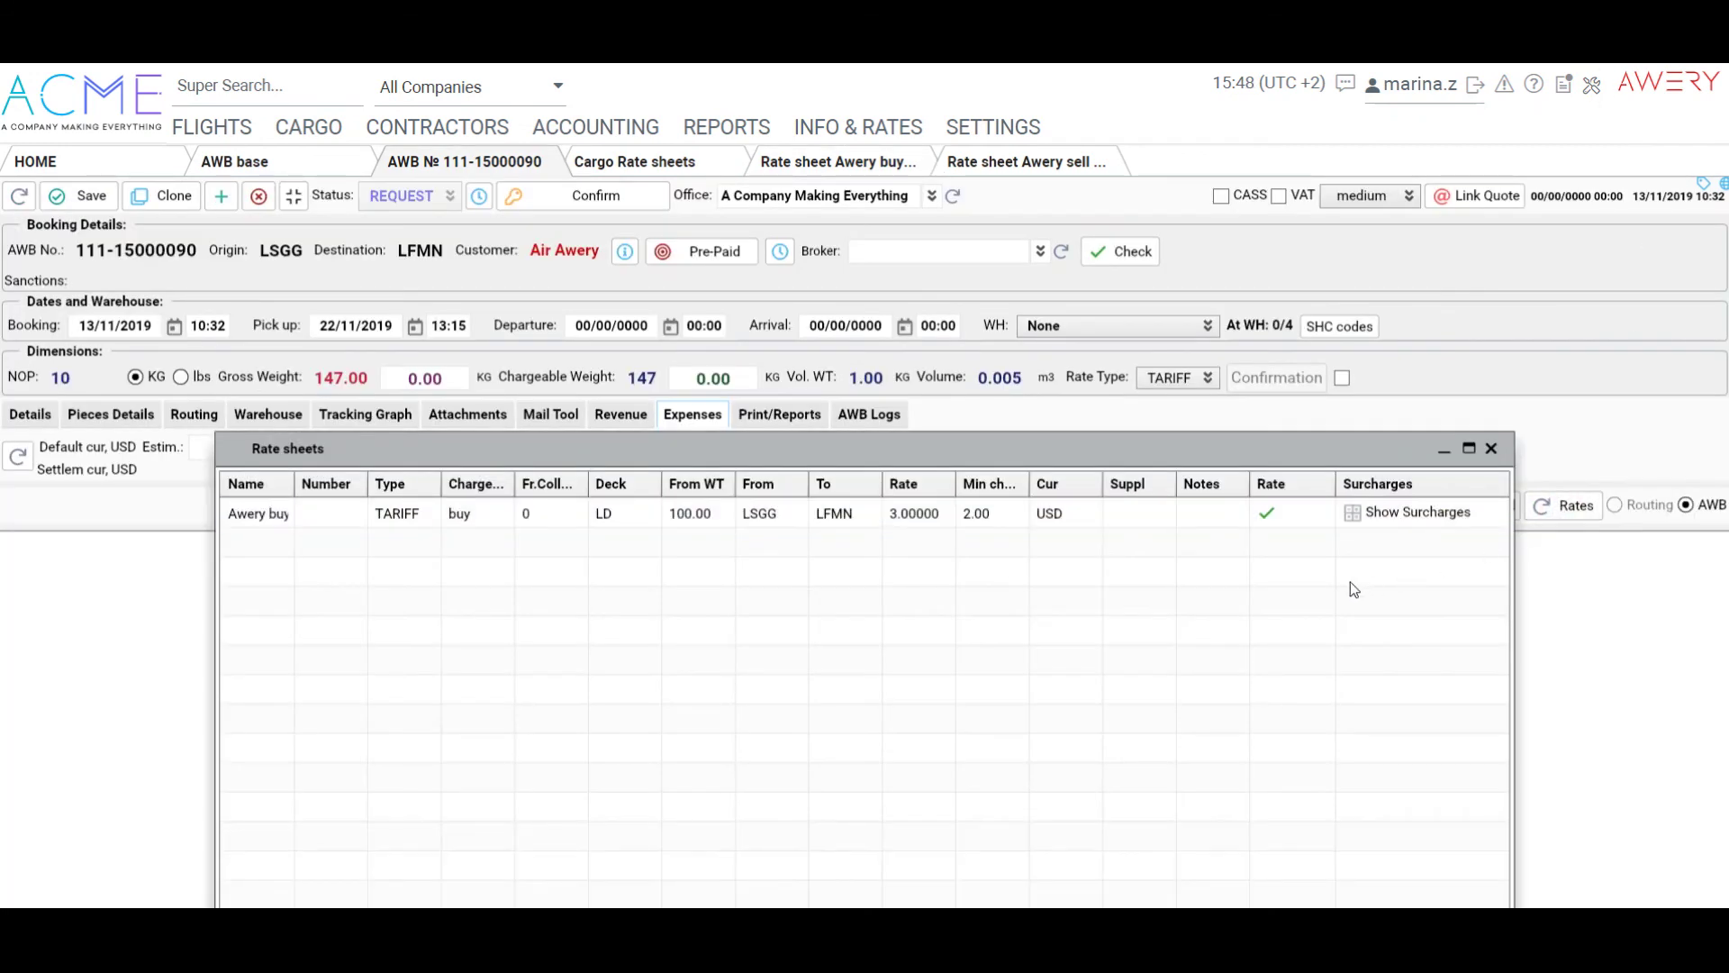
left_click(1383, 331)
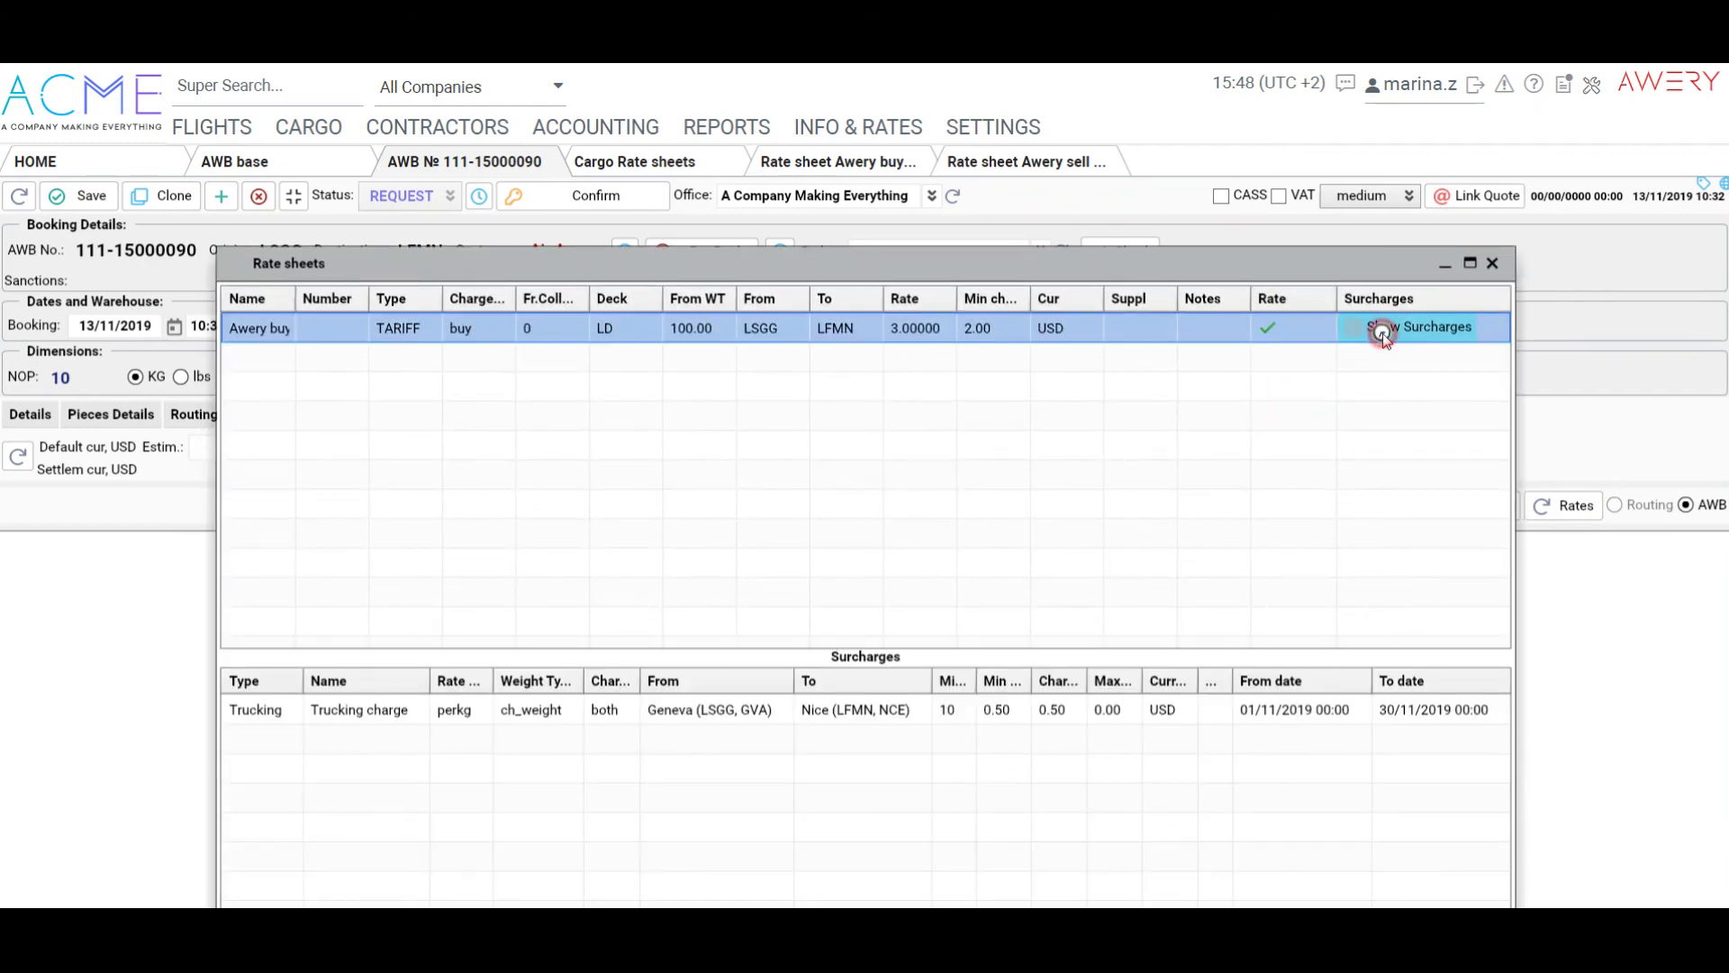
left_click(1268, 328)
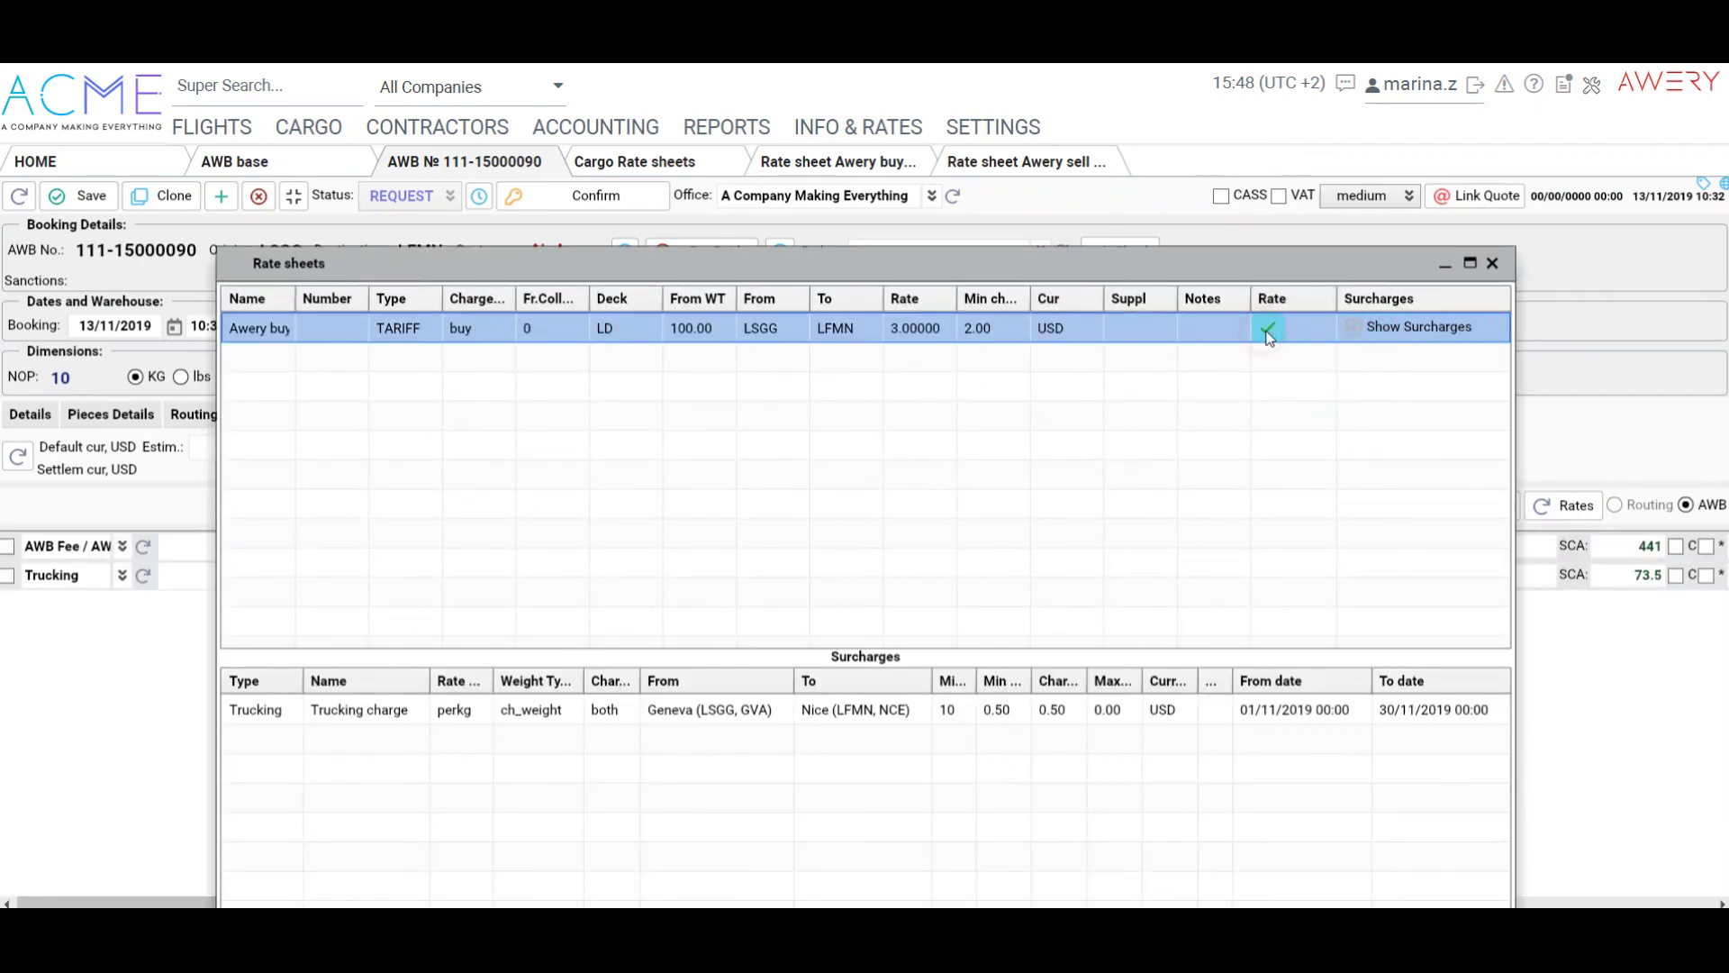
left_click(1492, 264)
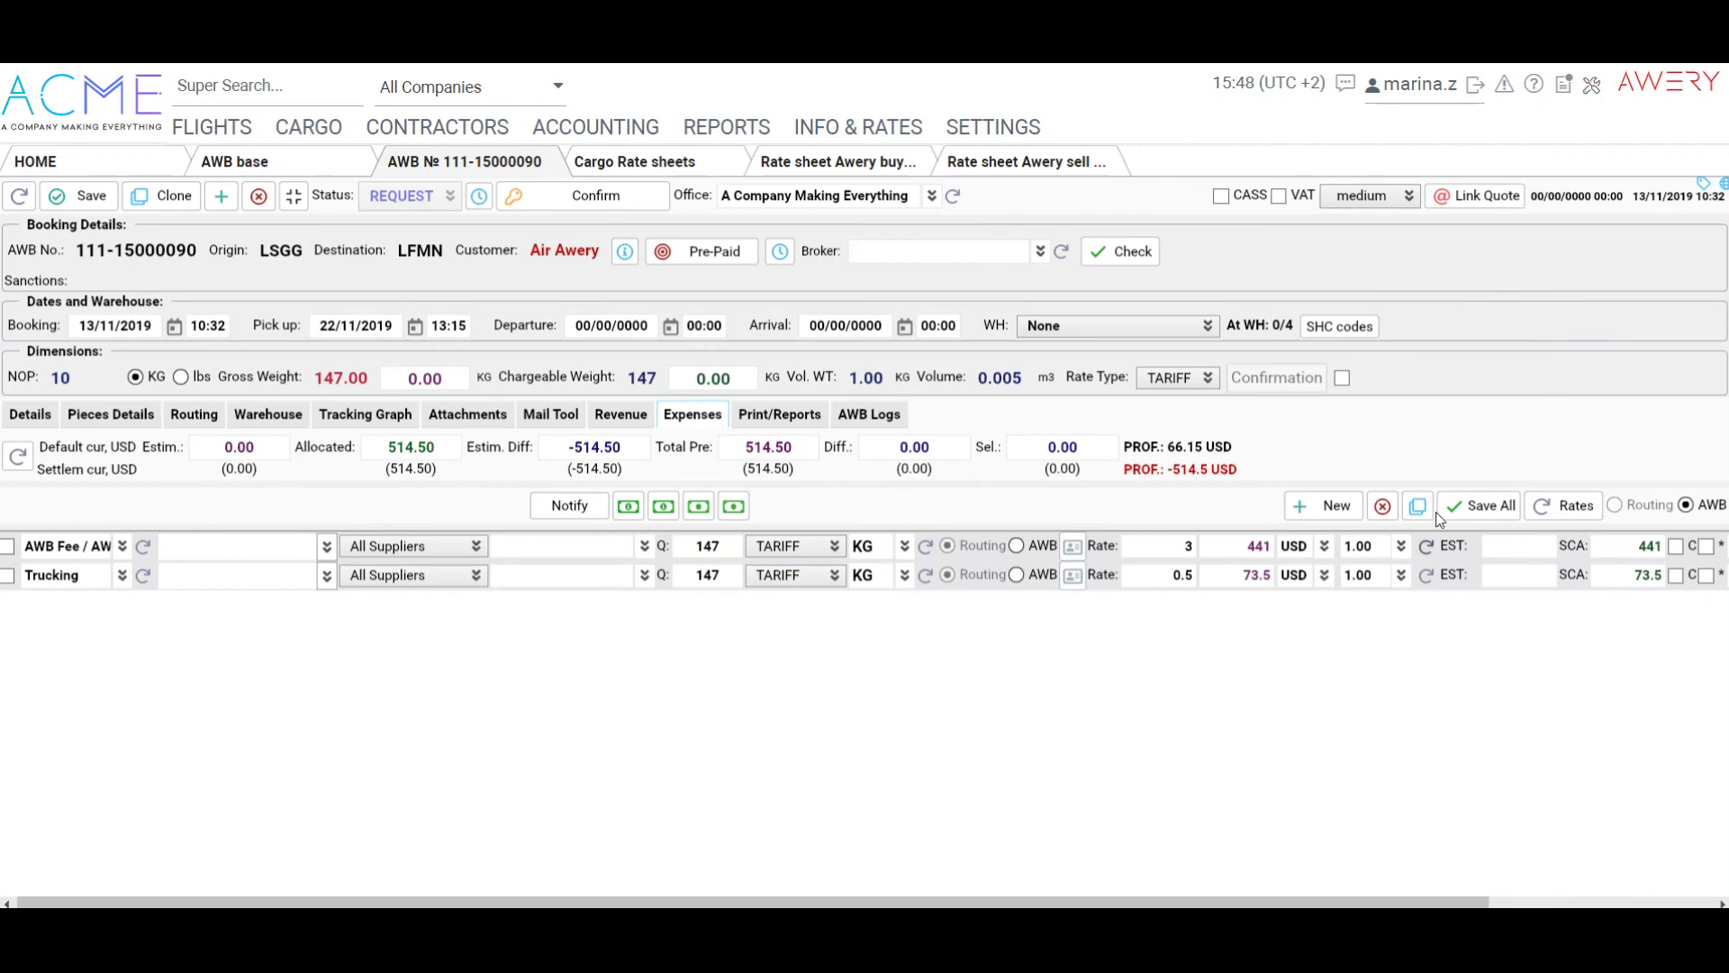
left_click(1477, 507)
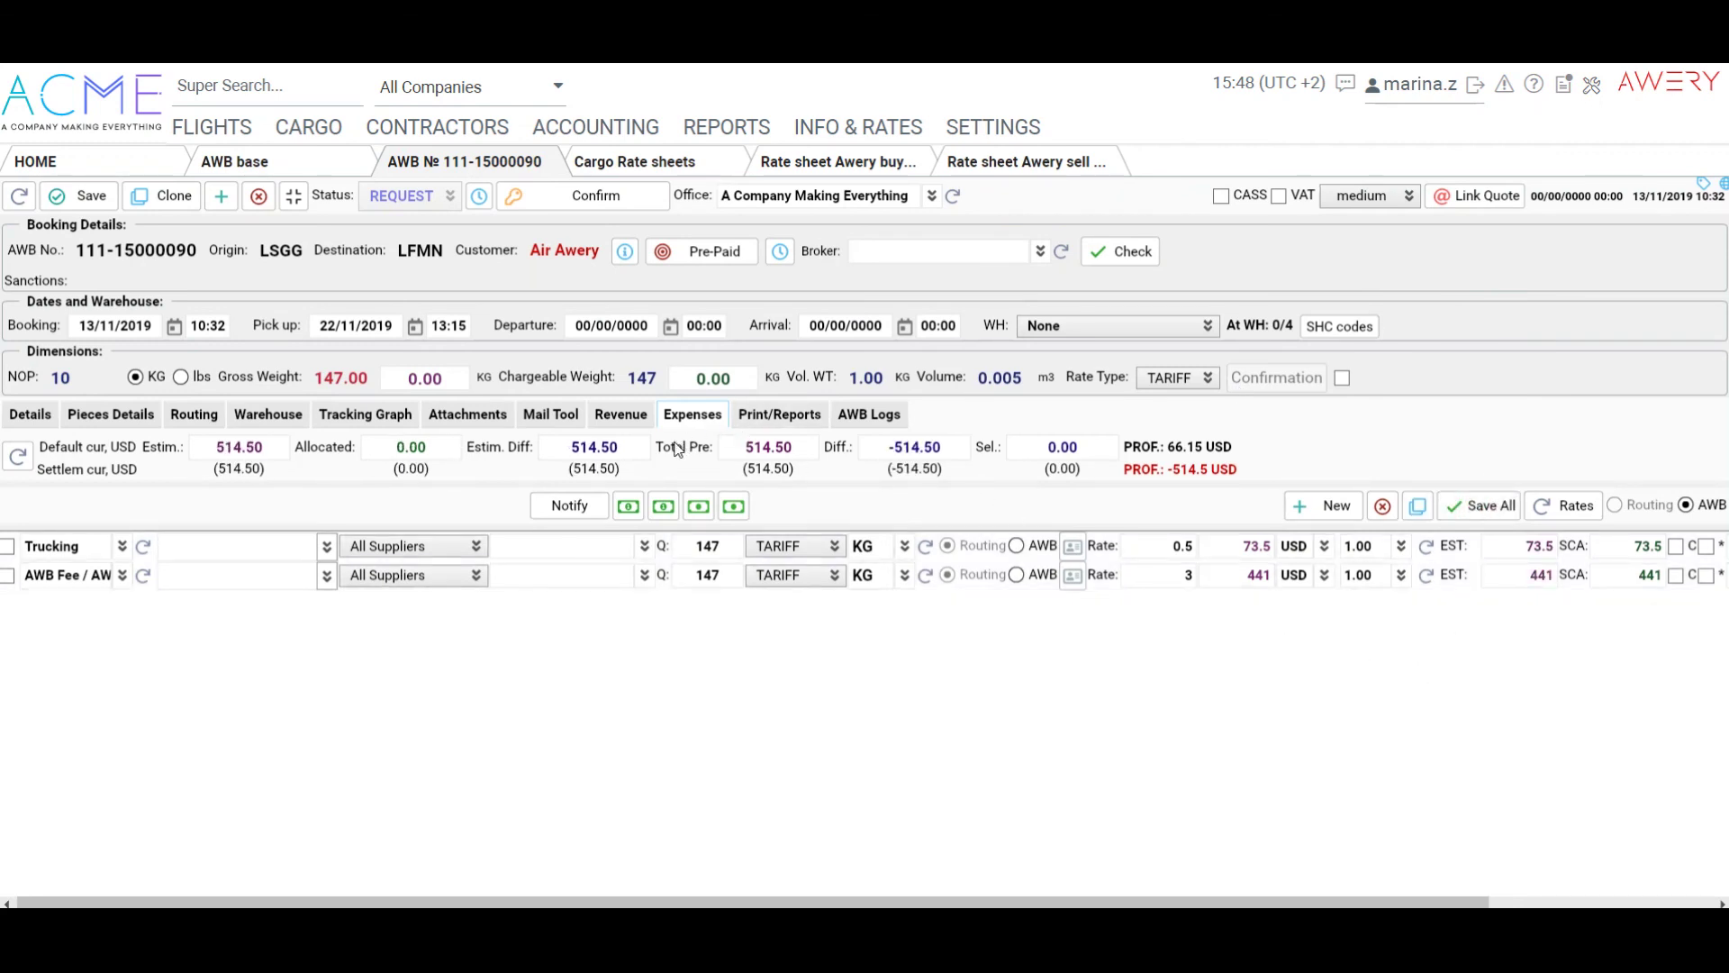
- Auto-rate the AWB revenue, creating Trucking 73.5 and AWB Fee 507.15 USD charges, and update revenue
left_click(623, 414)
left_click(887, 646)
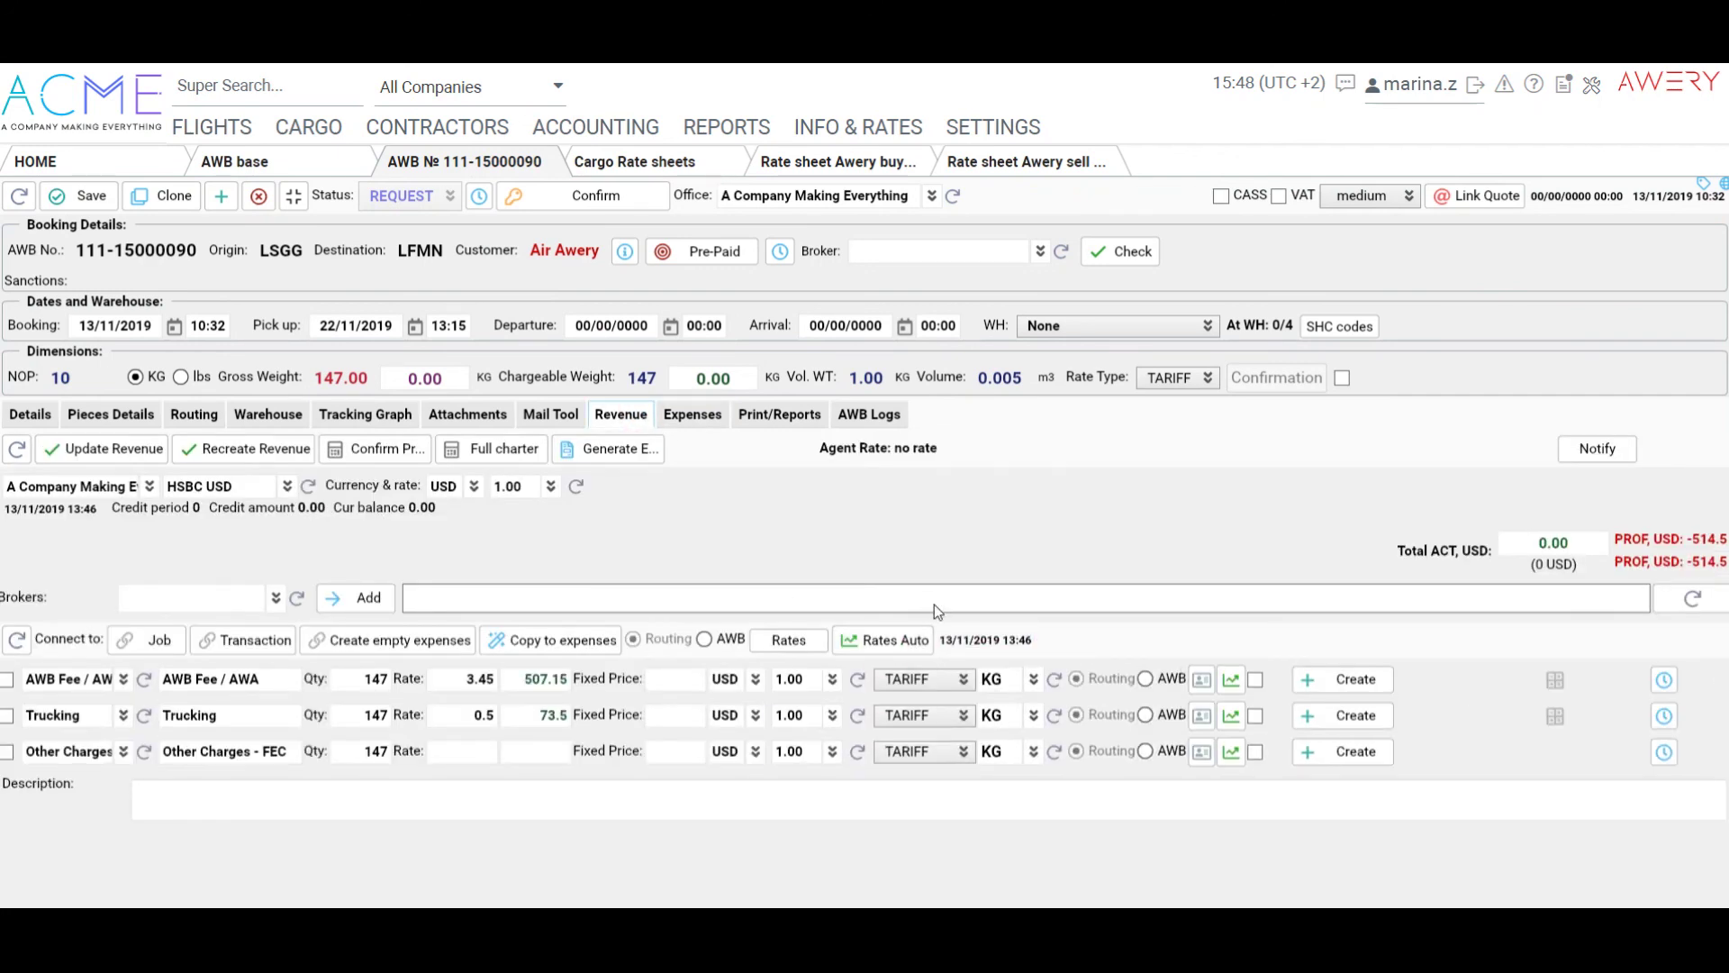
left_click(1306, 720)
left_click(1331, 684)
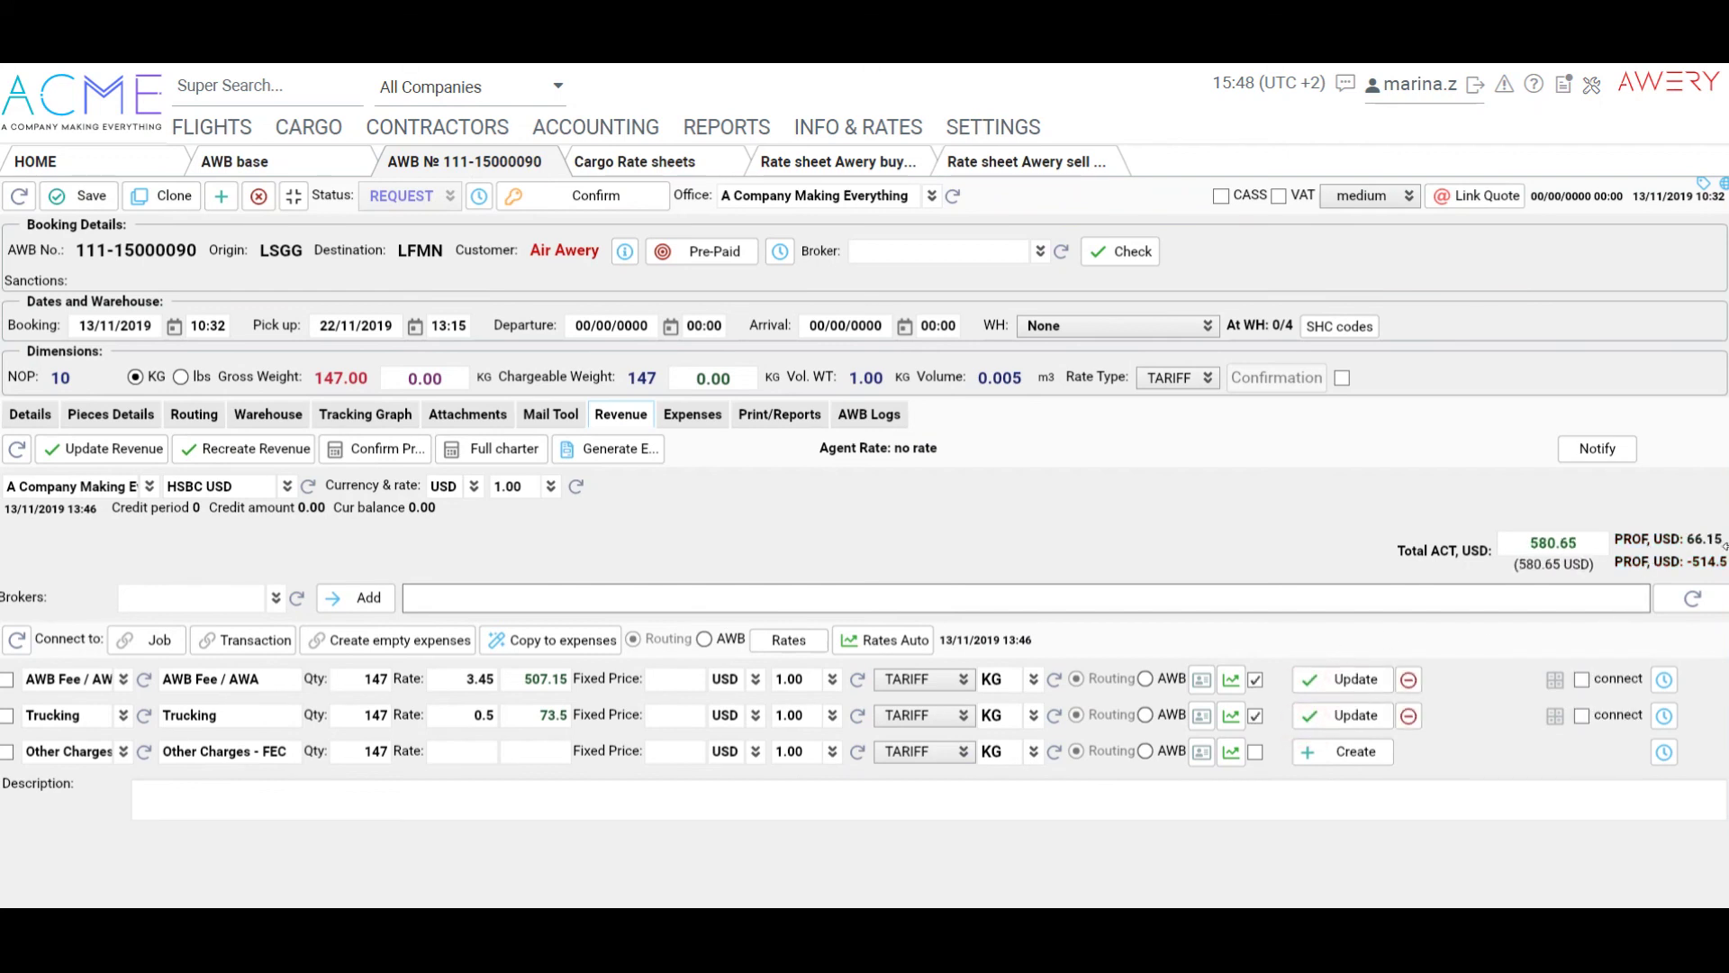
left_click(121, 444)
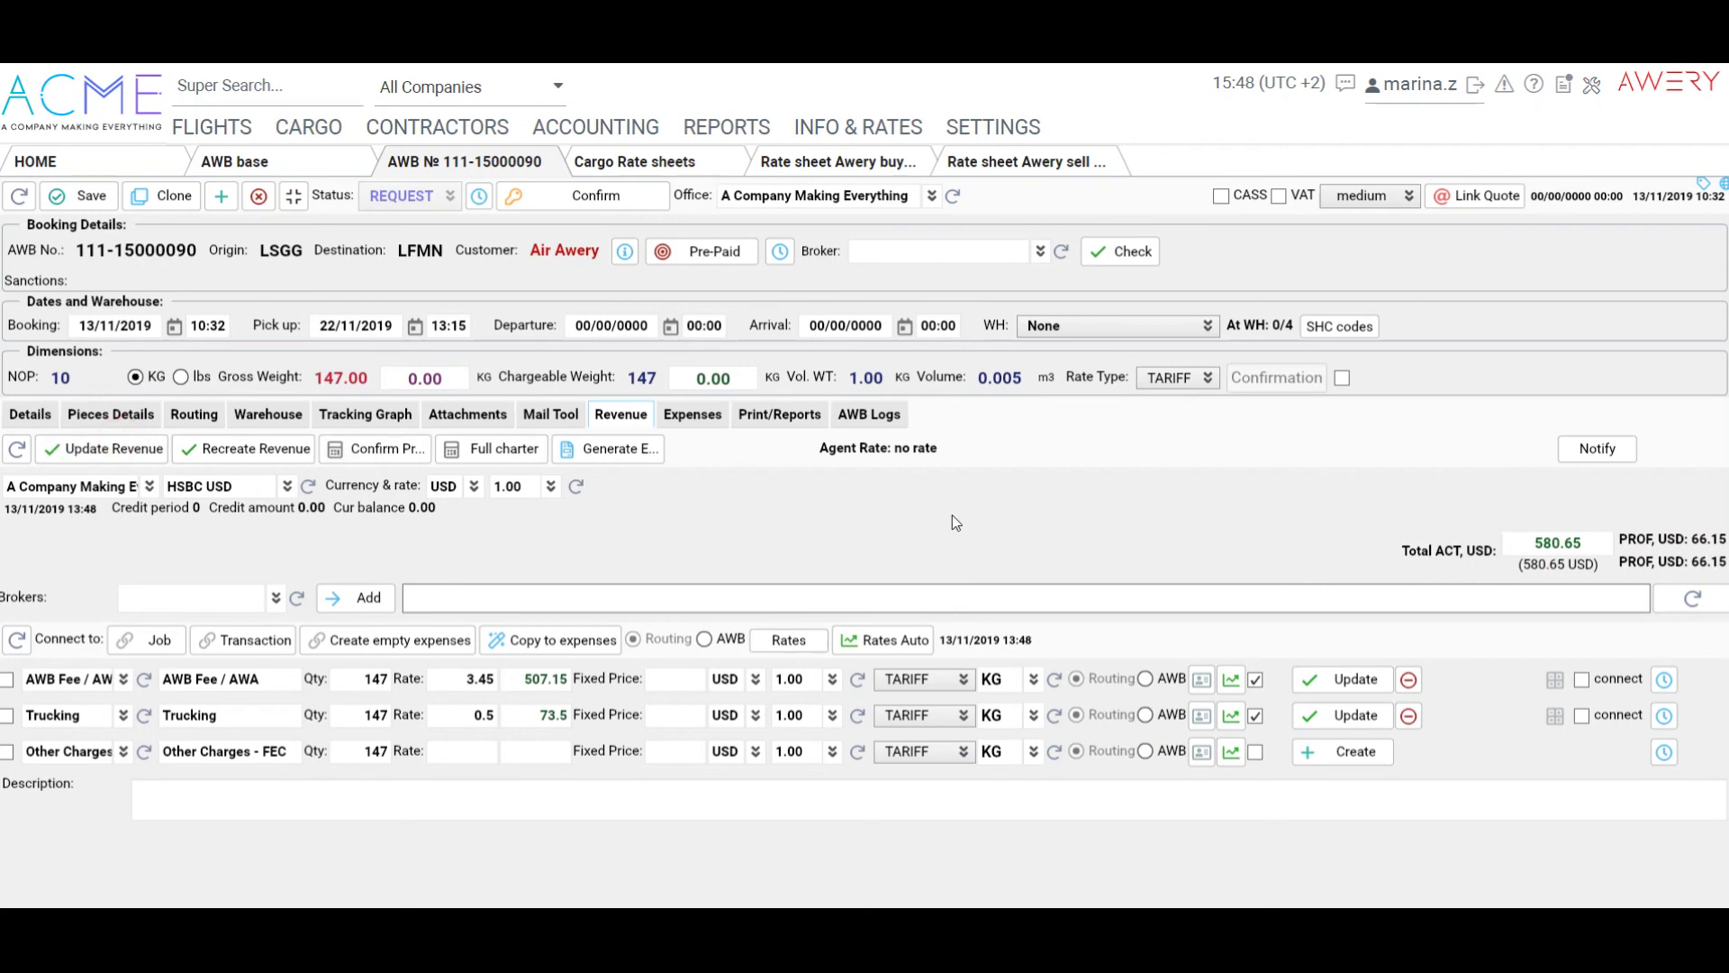